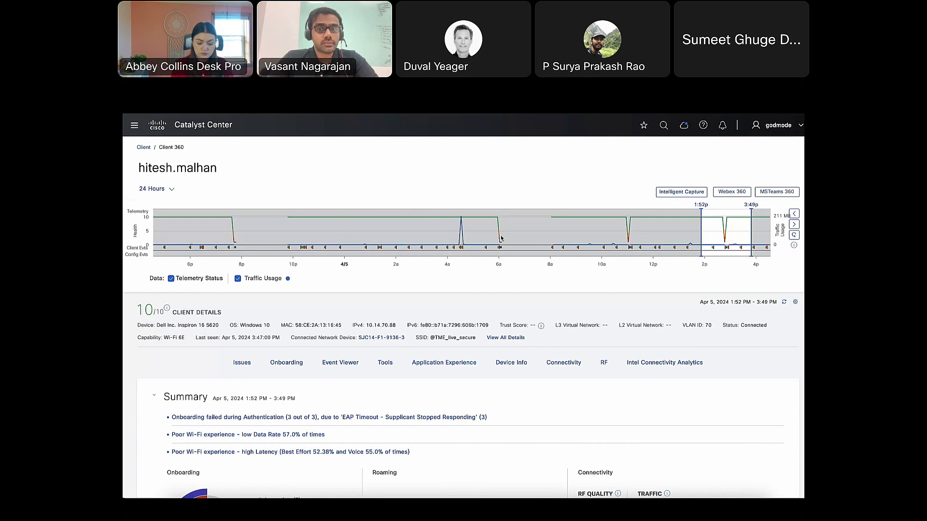
View the time range options for the client's 24-hour health timeline and dismiss them without applying a change
left_click(160, 189)
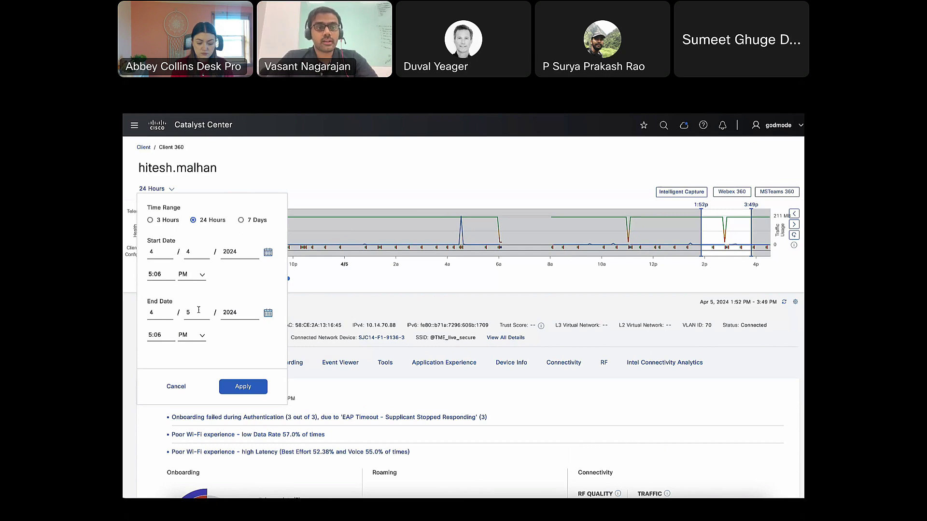
left_click(175, 387)
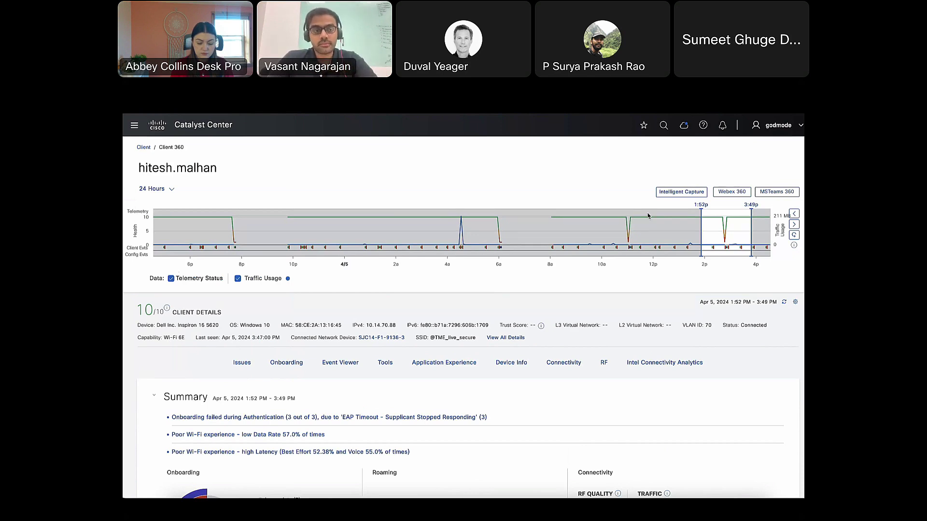
mouse_move(707, 218)
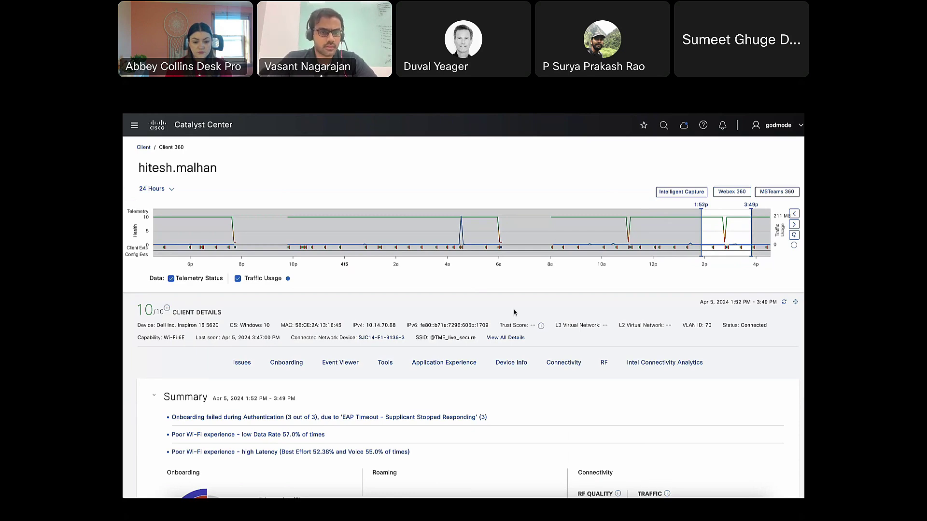
Review the client summary, open the onboarding authentication failure caused by EAP Timeout, and examine its attempts chart and event list
scroll(515, 312, "down", 2)
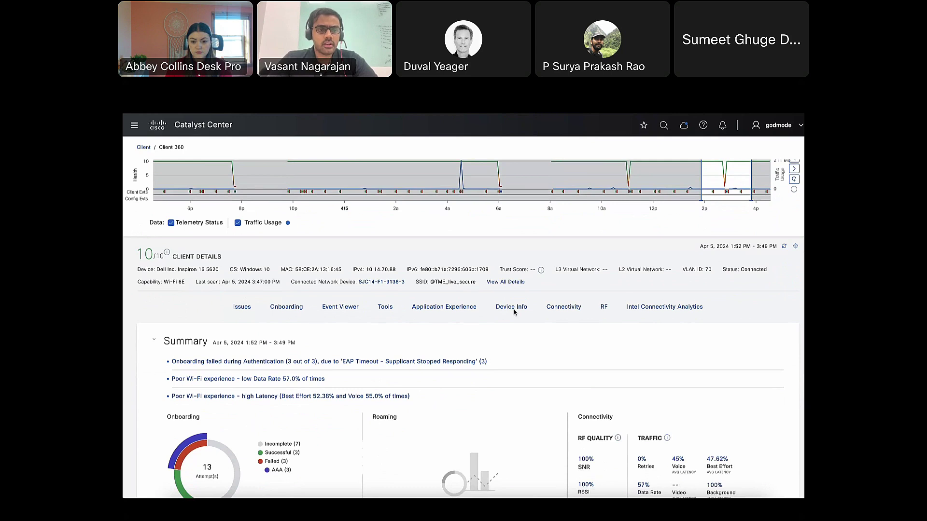
scroll(515, 313, "down", 1)
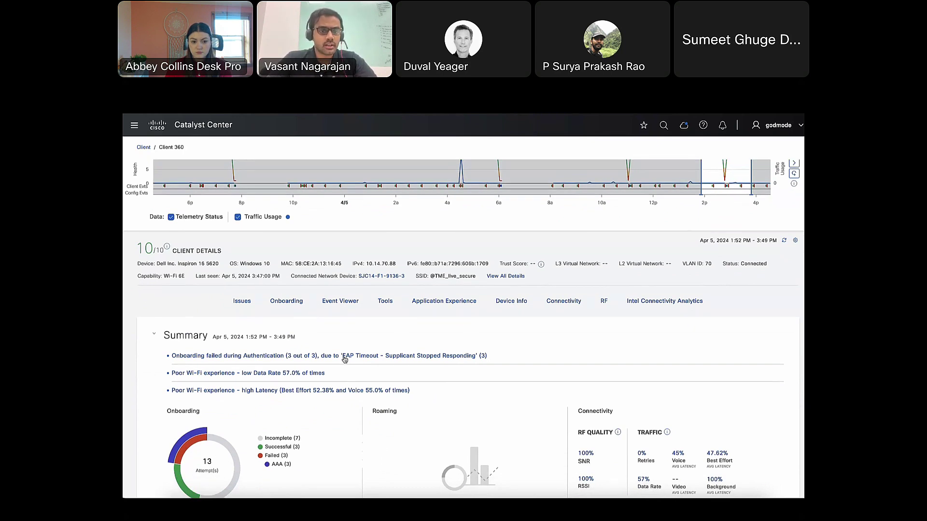
scroll(345, 360, "down", 1)
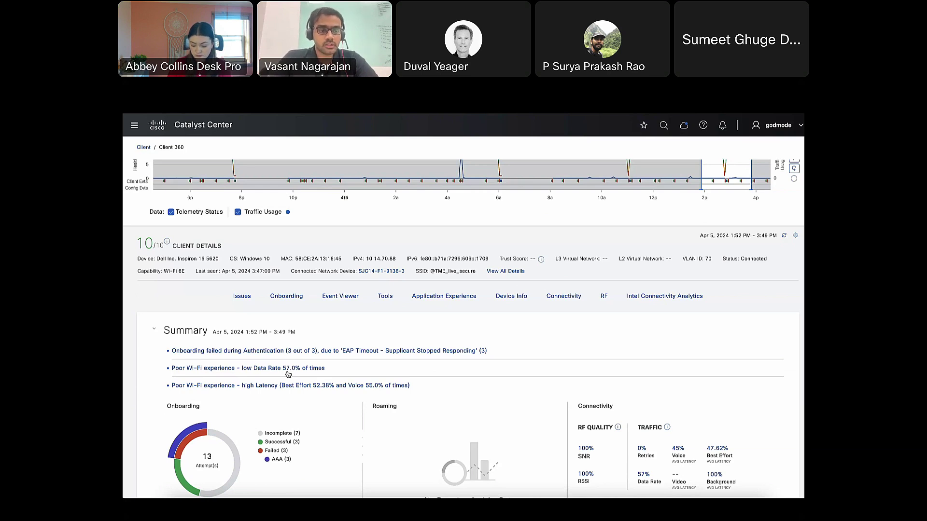
scroll(288, 374, "down", 1)
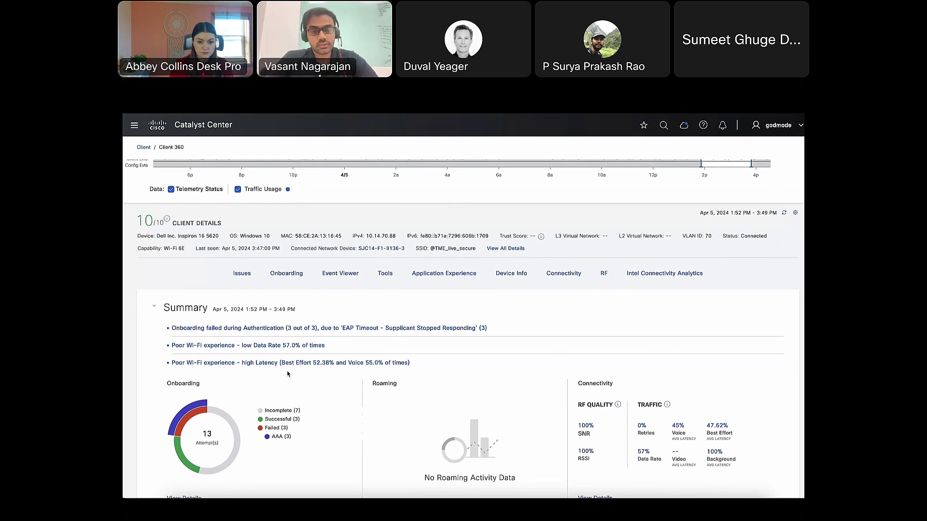
scroll(288, 374, "down", 2)
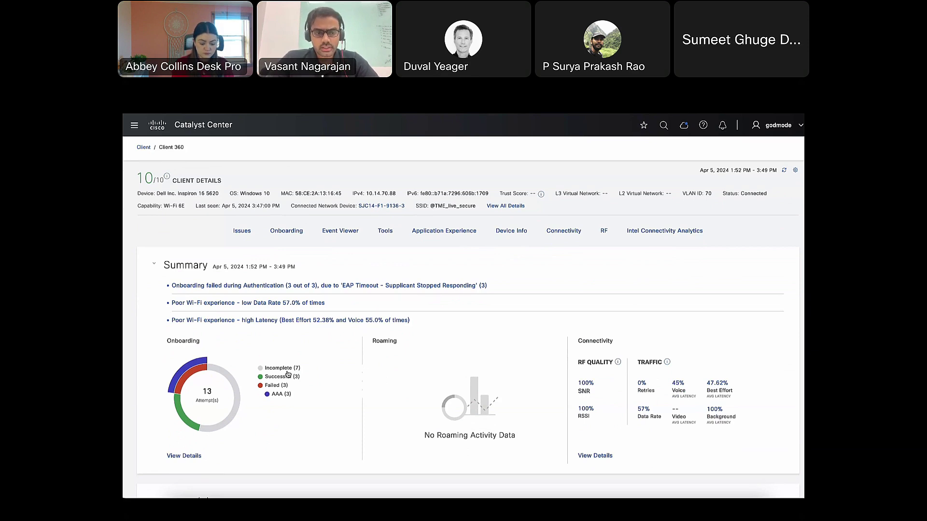
left_click(262, 286)
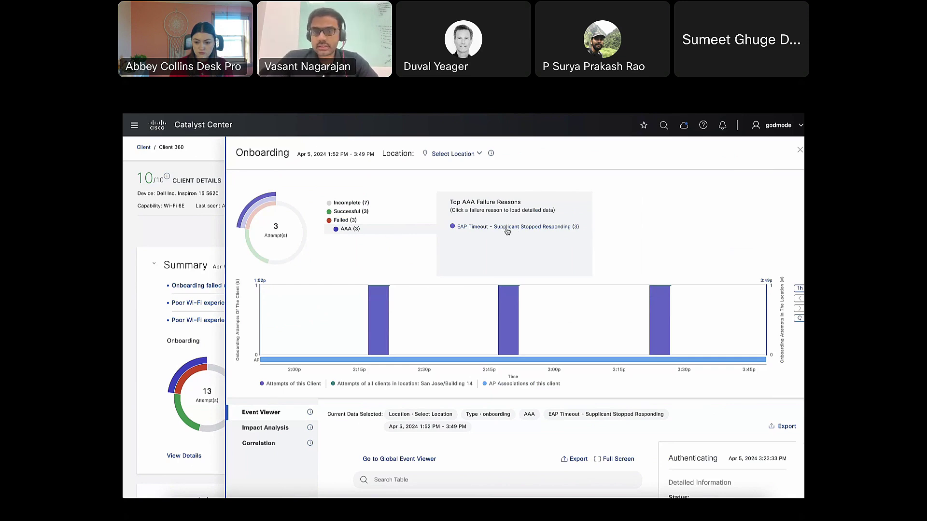
scroll(455, 299, "down", 1)
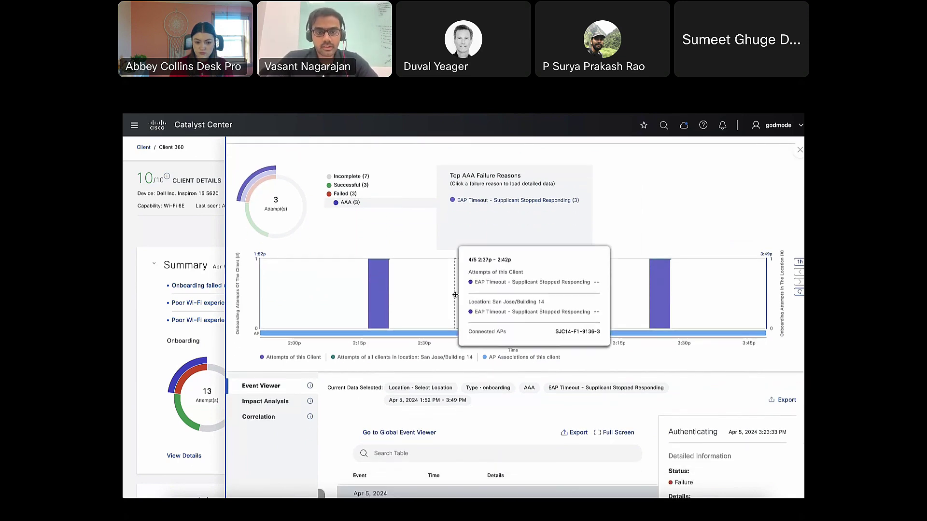
scroll(455, 295, "down", 3)
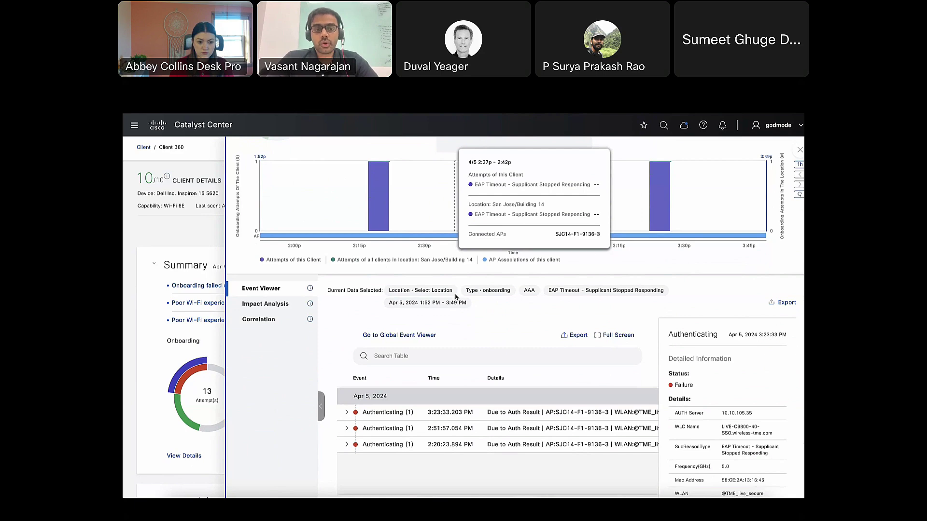
Review the impact analysis of the EAP Timeout failure and its correlation charts for client health and RSSI
left_click(270, 305)
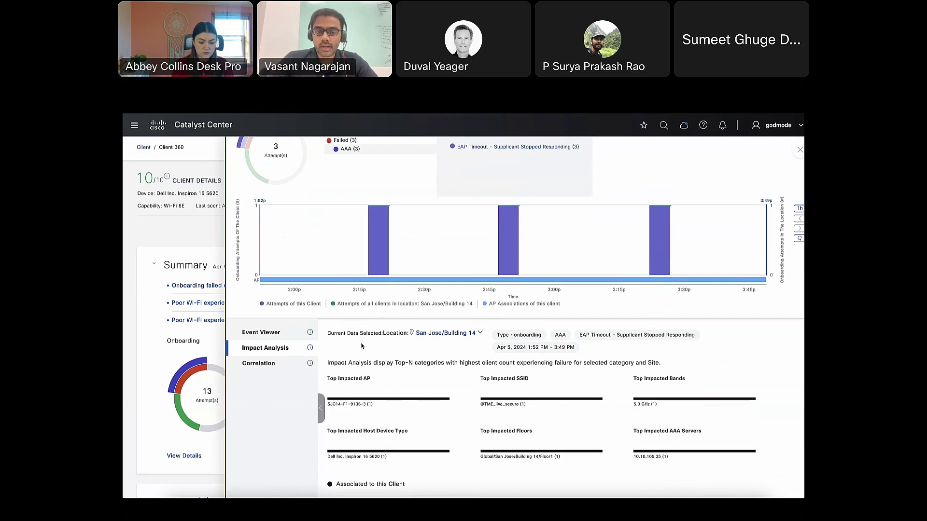
left_click(275, 369)
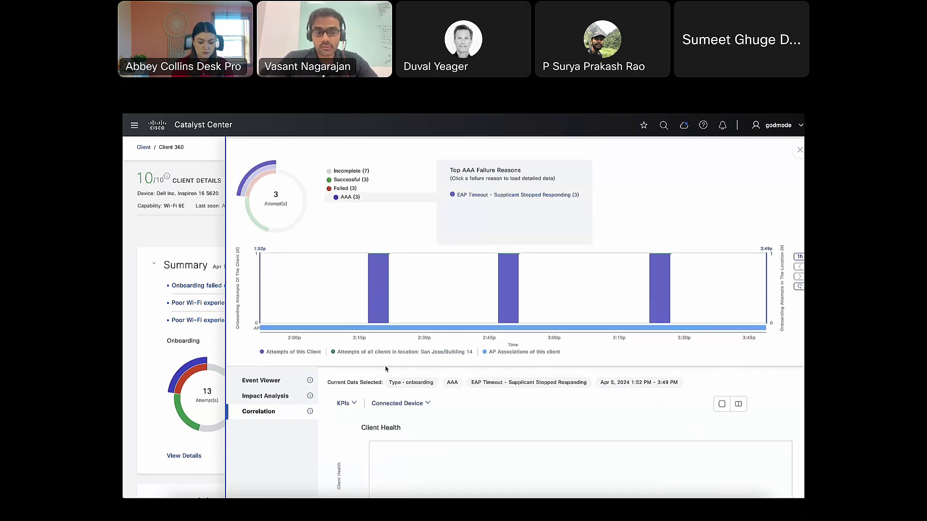
scroll(403, 370, "down", 1)
scroll(403, 371, "down", 2)
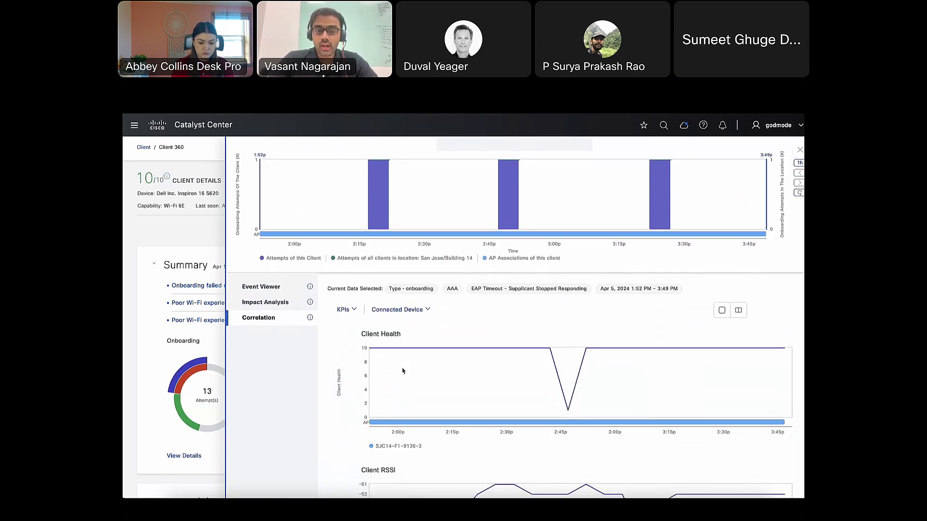
scroll(402, 370, "down", 1)
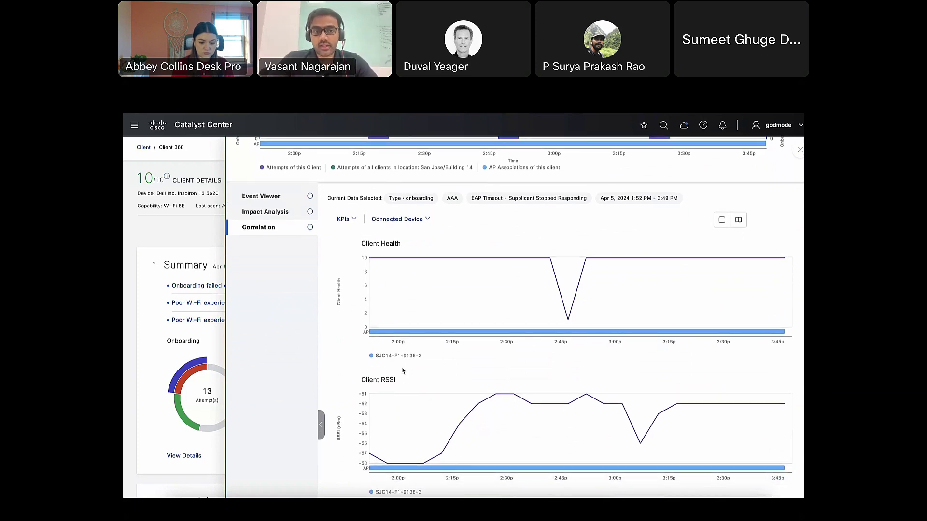
scroll(402, 371, "down", 2)
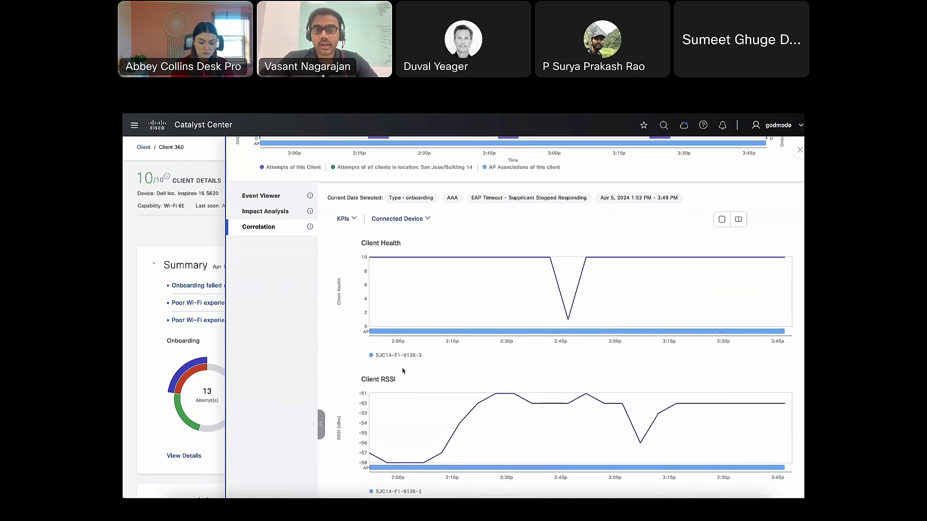
scroll(402, 370, "up", 2)
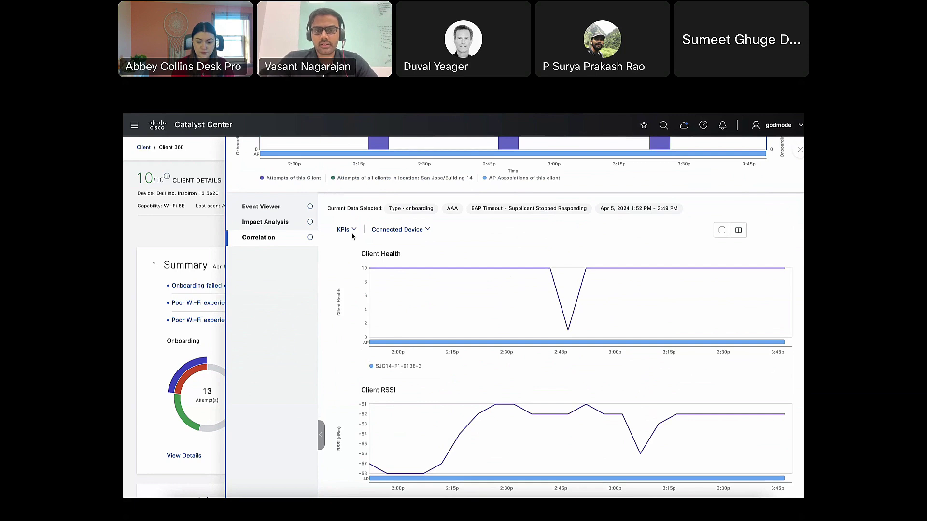
View the KPIs selectable for the correlation charts without changing the selection, and close the onboarding details
left_click(346, 230)
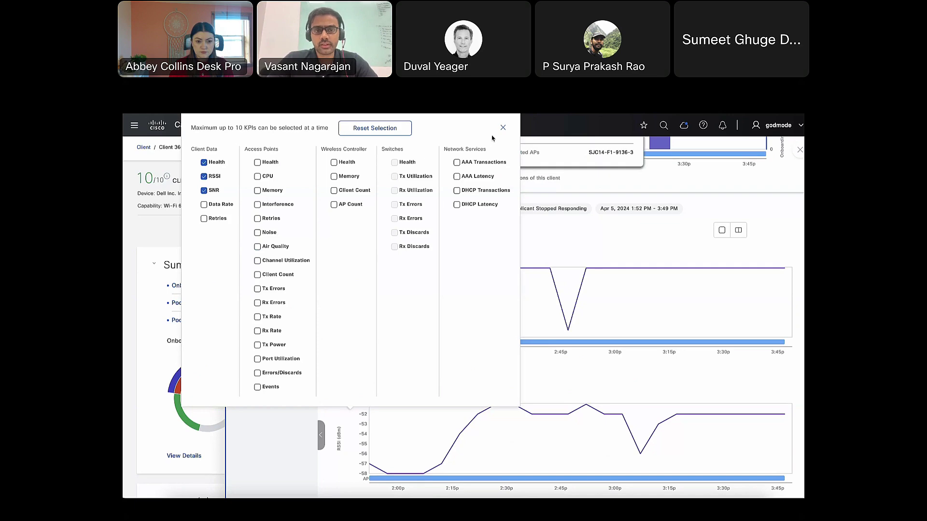
left_click(503, 128)
scroll(532, 310, "down", 1)
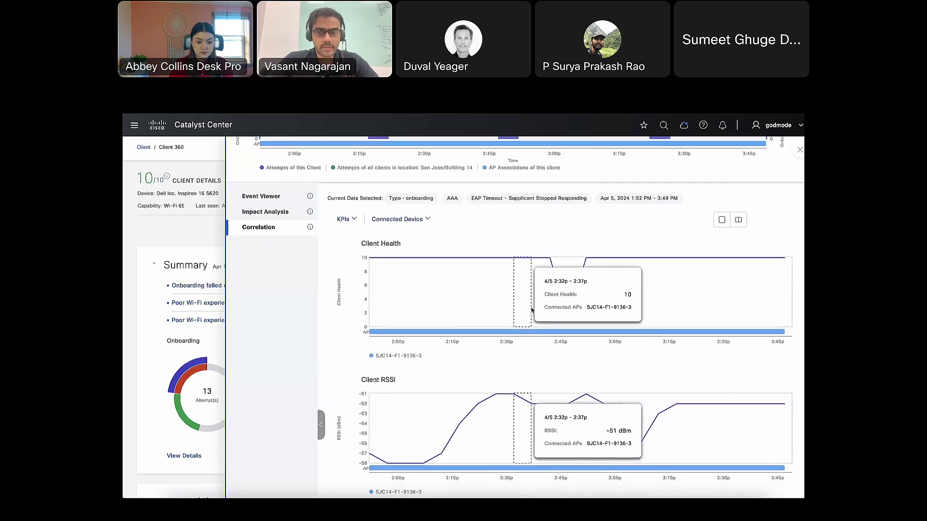
scroll(531, 309, "up", 3)
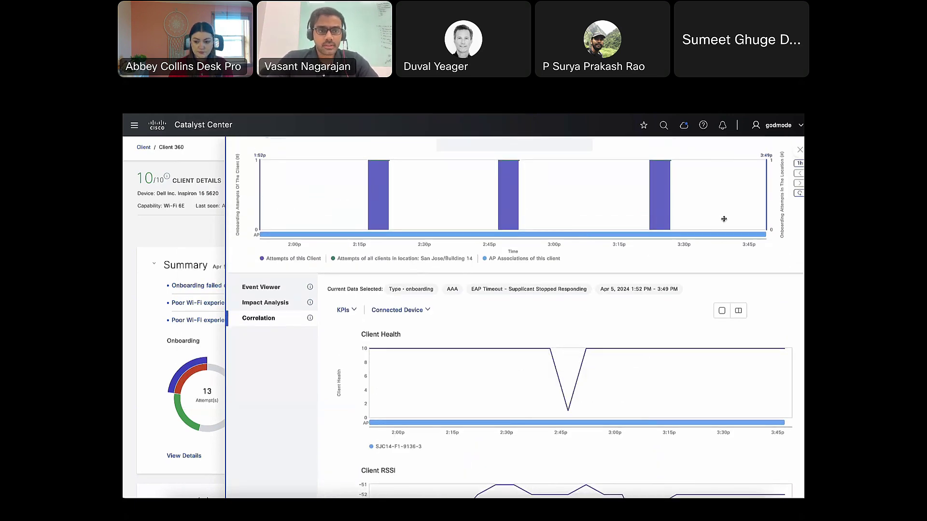
scroll(724, 219, "up", 4)
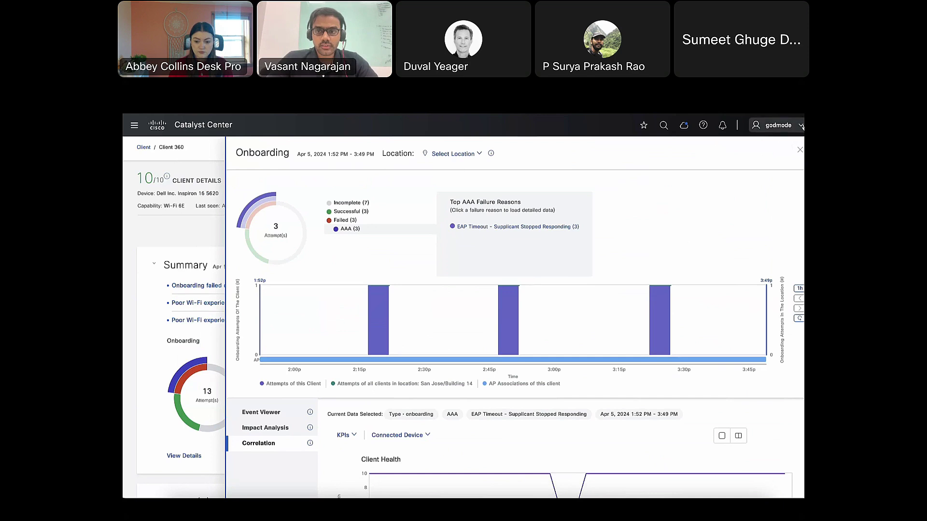
left_click(800, 150)
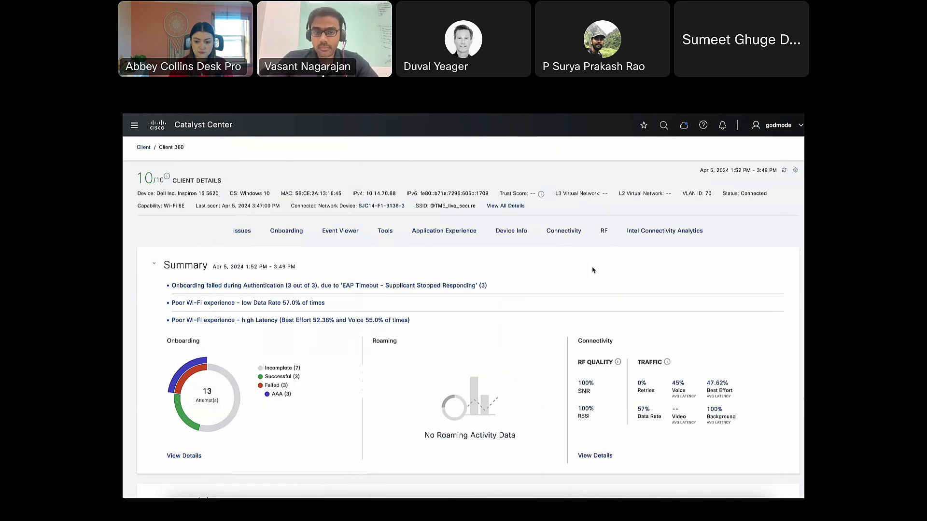
Examine the client's onboarding topology and read through the authentication, DHCP and onboarding events in the Event Viewer
scroll(592, 270, "down", 3)
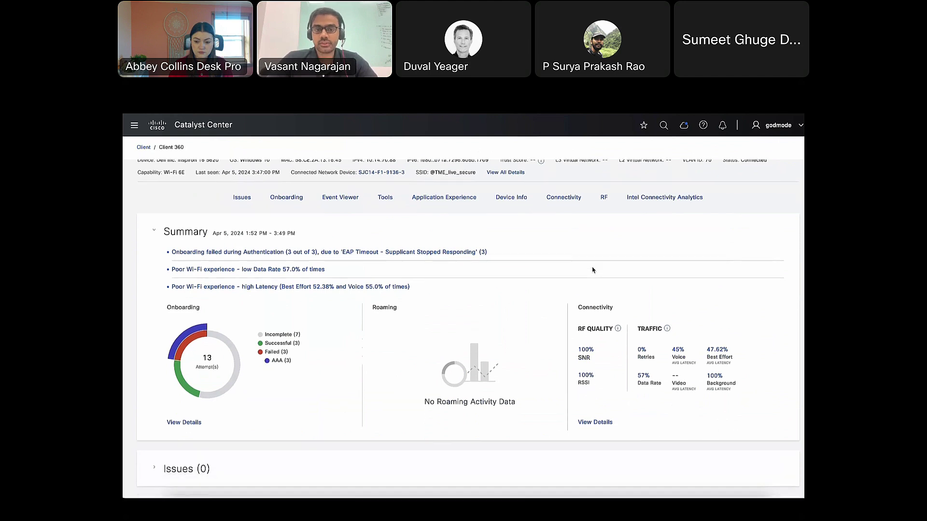
scroll(593, 270, "down", 2)
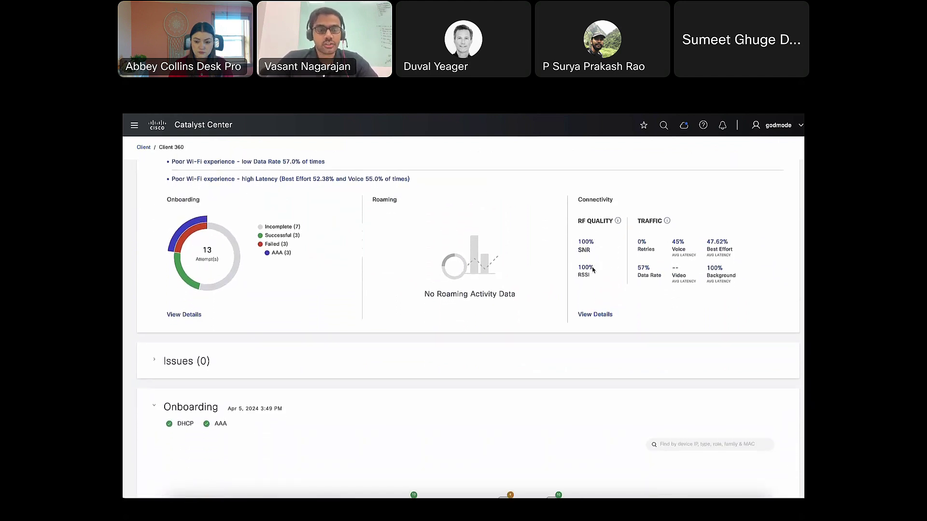
scroll(594, 270, "down", 3)
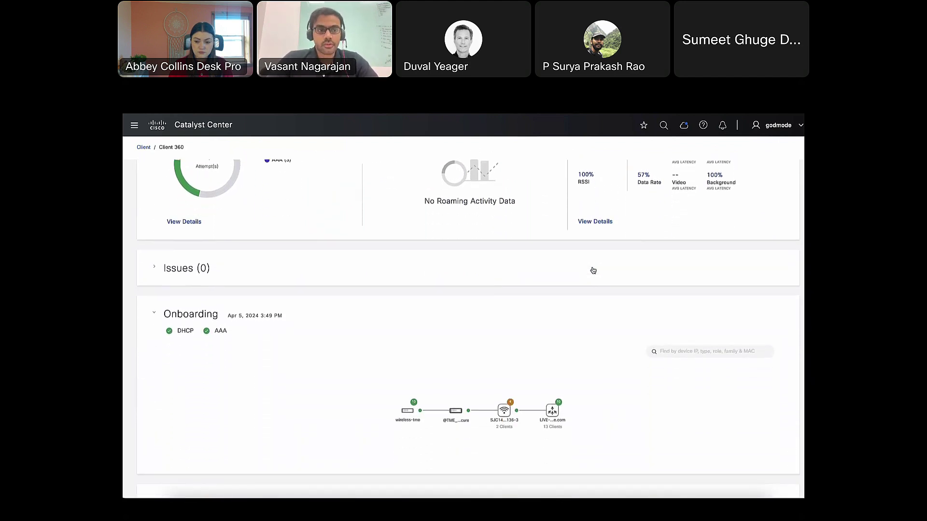
scroll(594, 270, "down", 3)
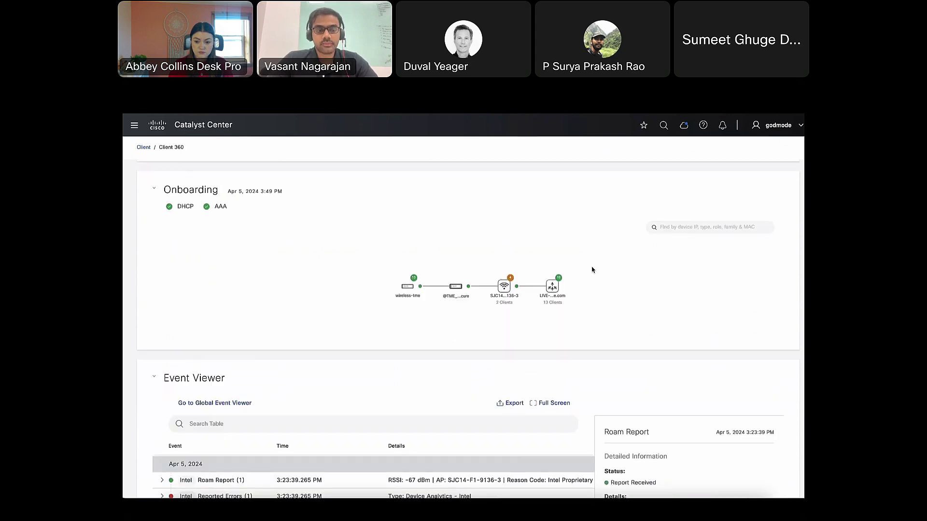
scroll(593, 270, "down", 2)
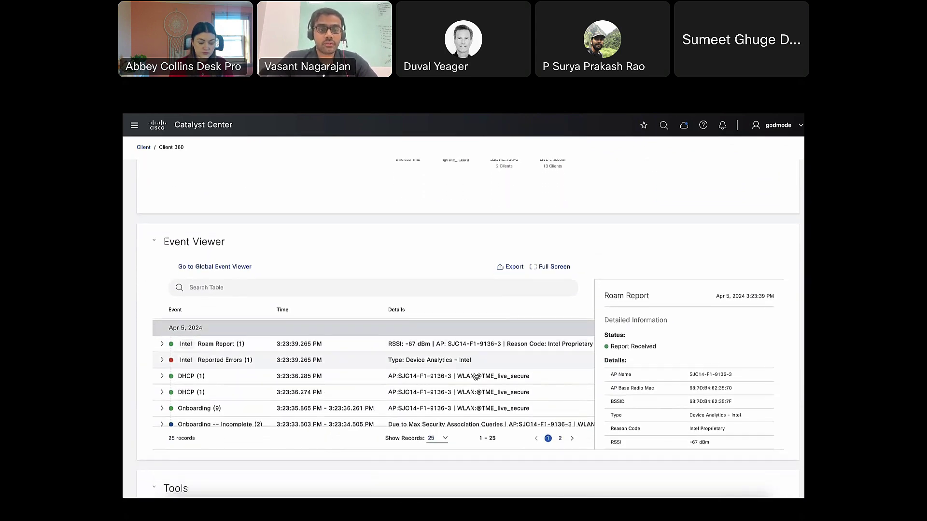
scroll(474, 376, "down", 5)
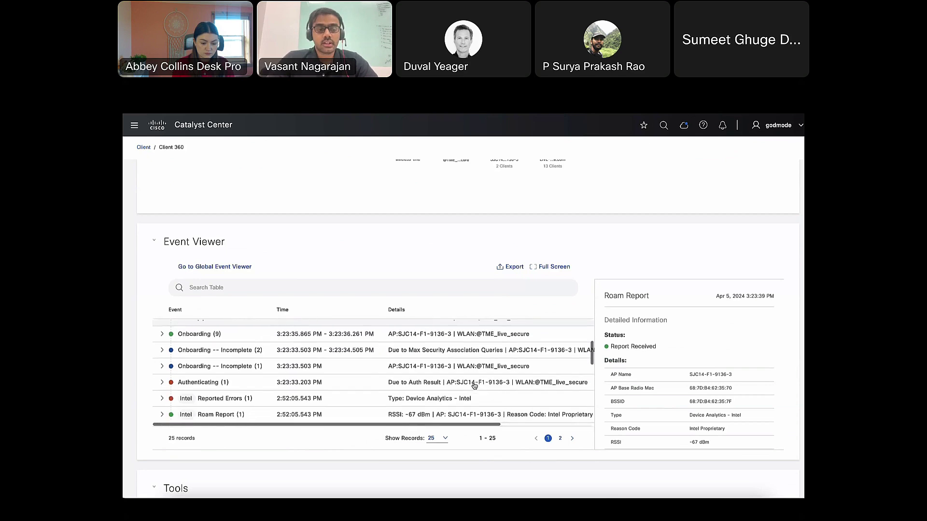
scroll(475, 385, "down", 2)
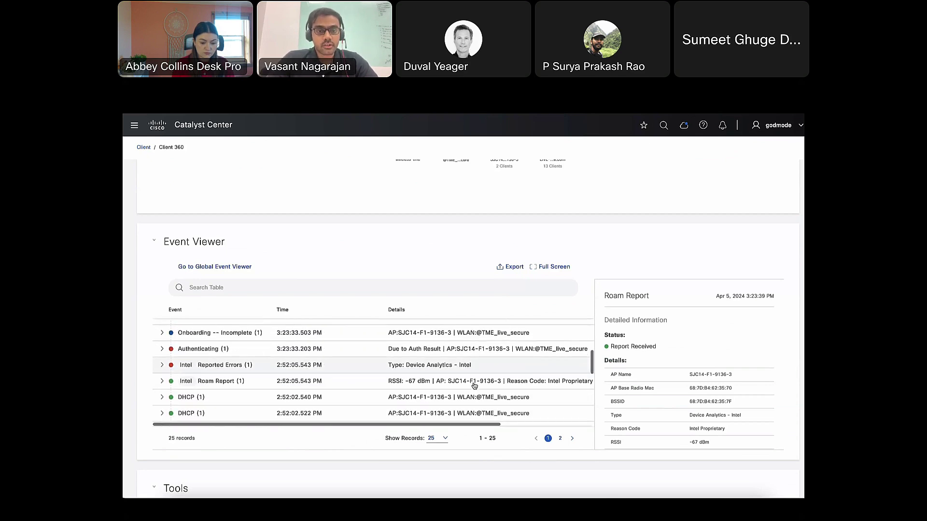
scroll(474, 385, "down", 3)
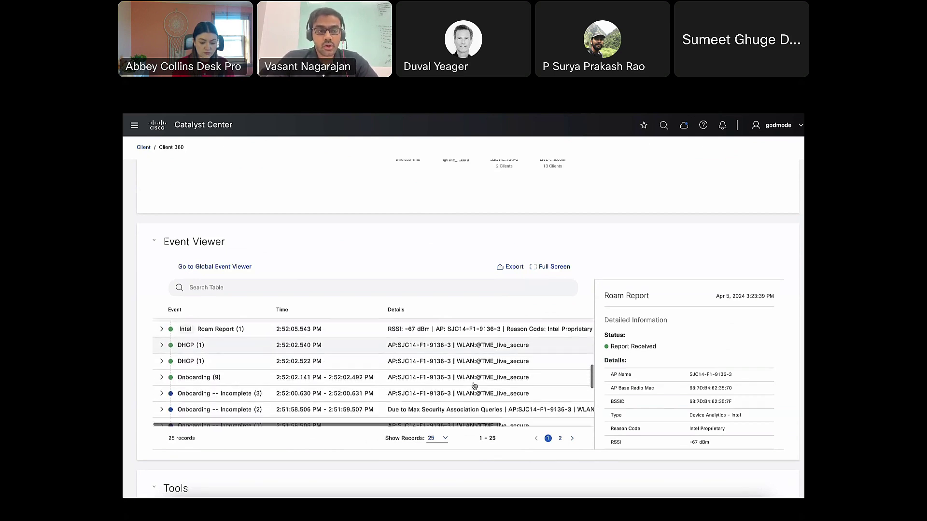
scroll(474, 381, "down", 1)
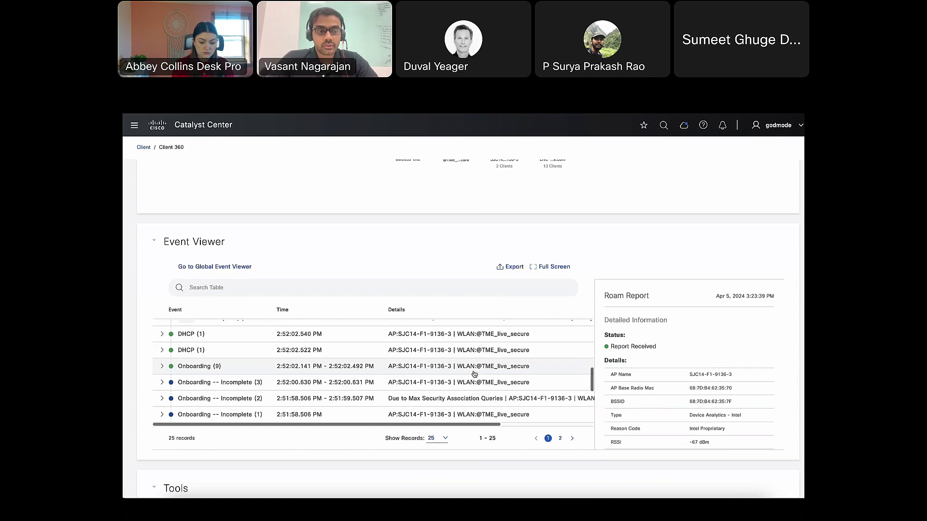
Review the client's troubleshooting tools, Client Data Collection and Path Trace, and the start of the detail information
scroll(123, 371, "down", 3)
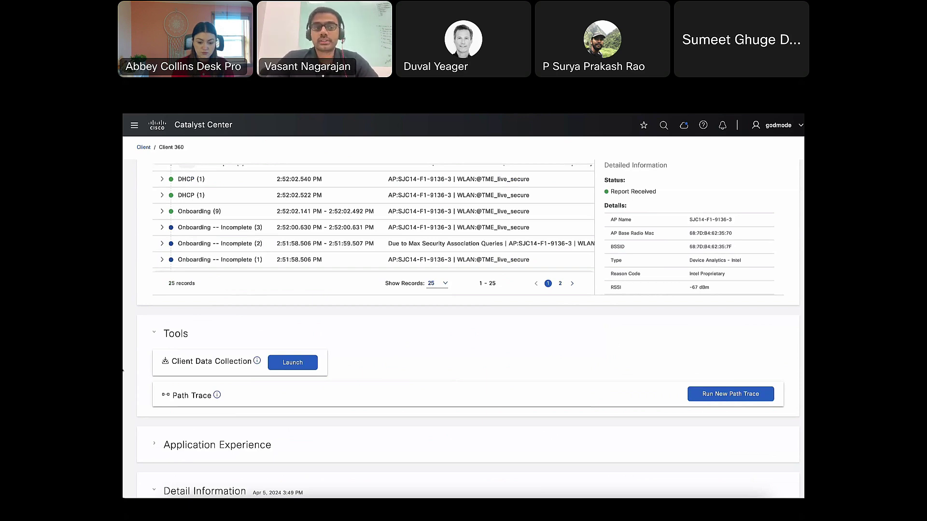
scroll(122, 371, "down", 2)
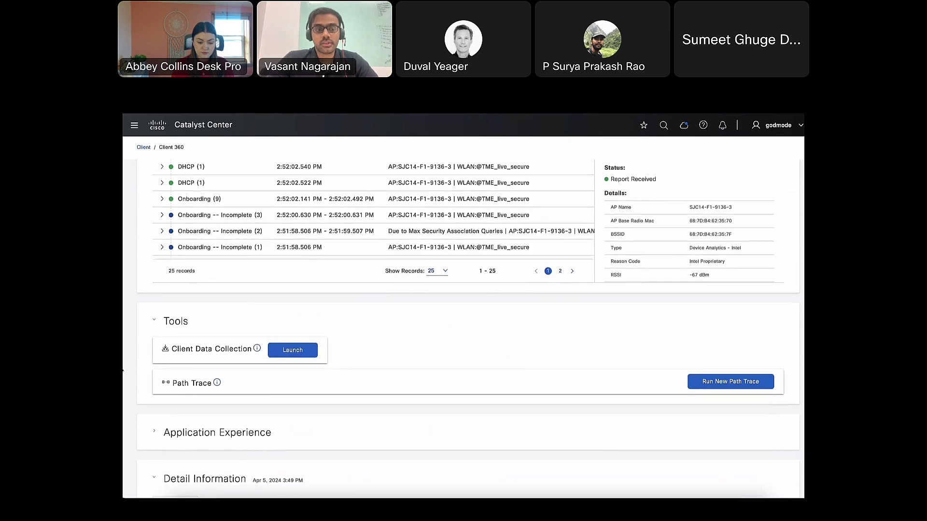
scroll(468, 328, "down", 1)
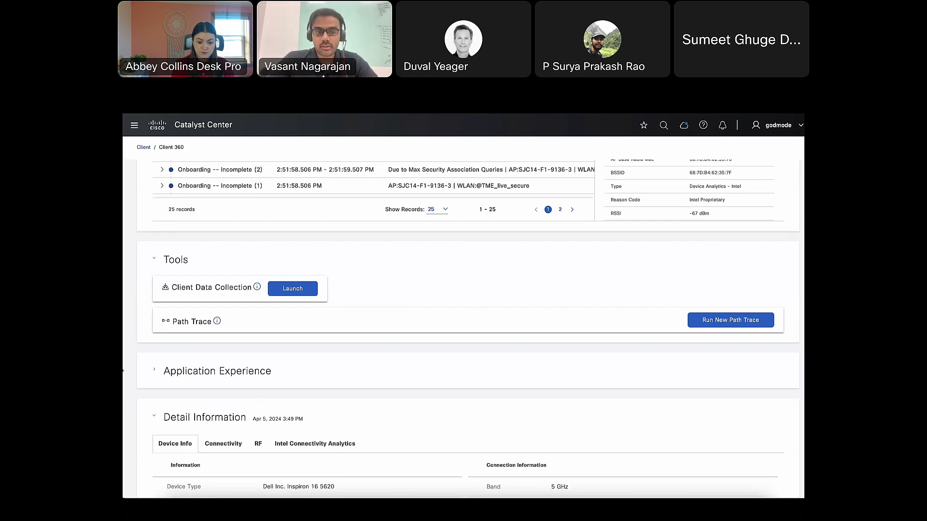
scroll(468, 328, "down", 1)
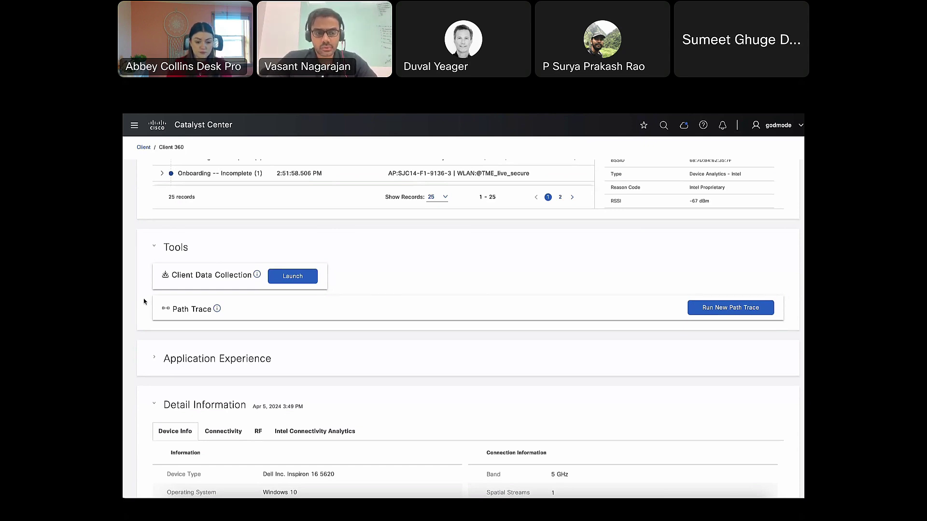
Read through the client's device information, including its general, connection and station details
scroll(143, 302, "down", 1)
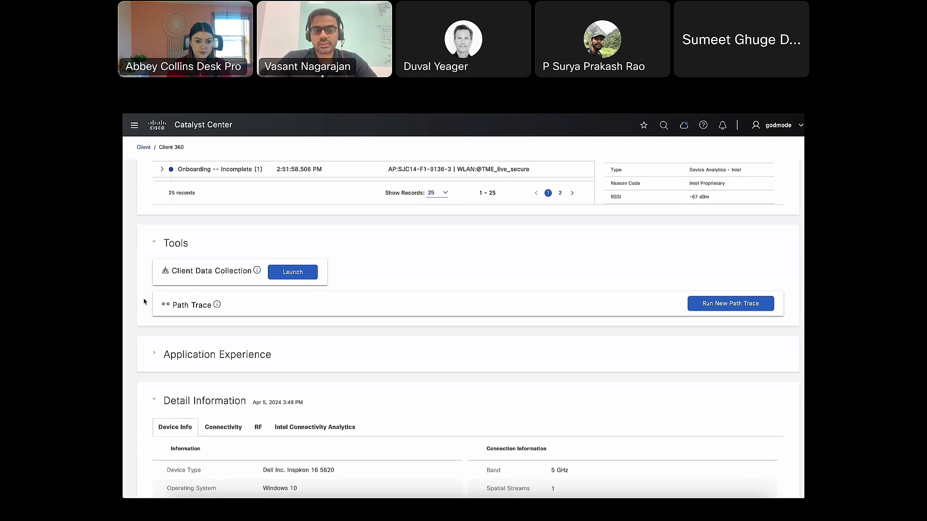
scroll(144, 302, "down", 3)
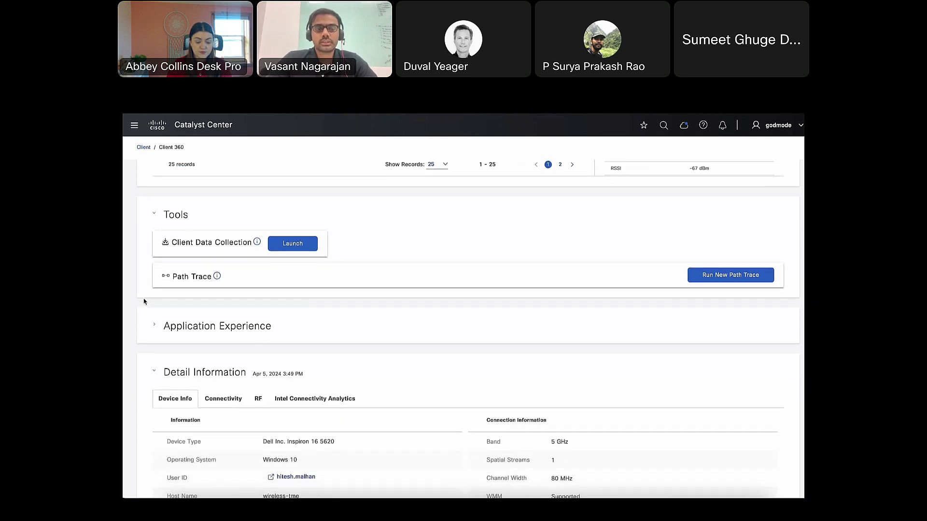
scroll(143, 302, "down", 5)
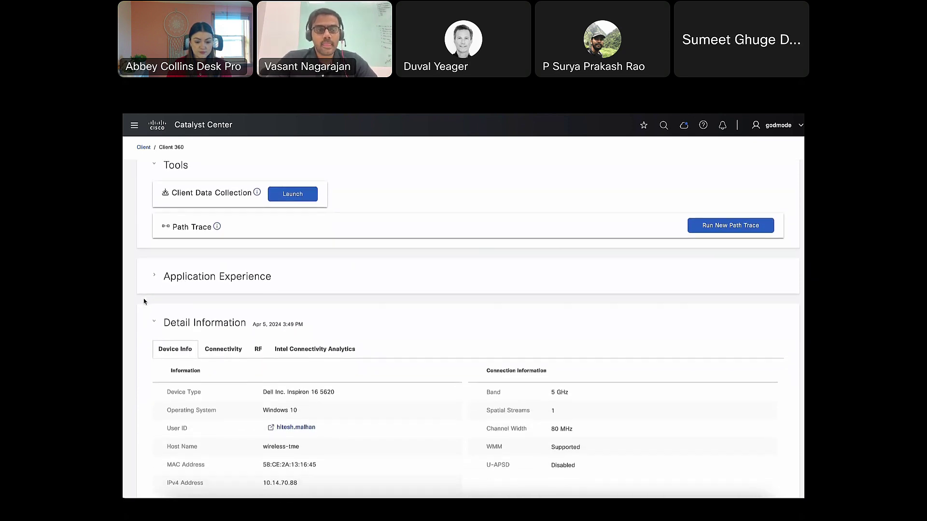
scroll(144, 302, "down", 3)
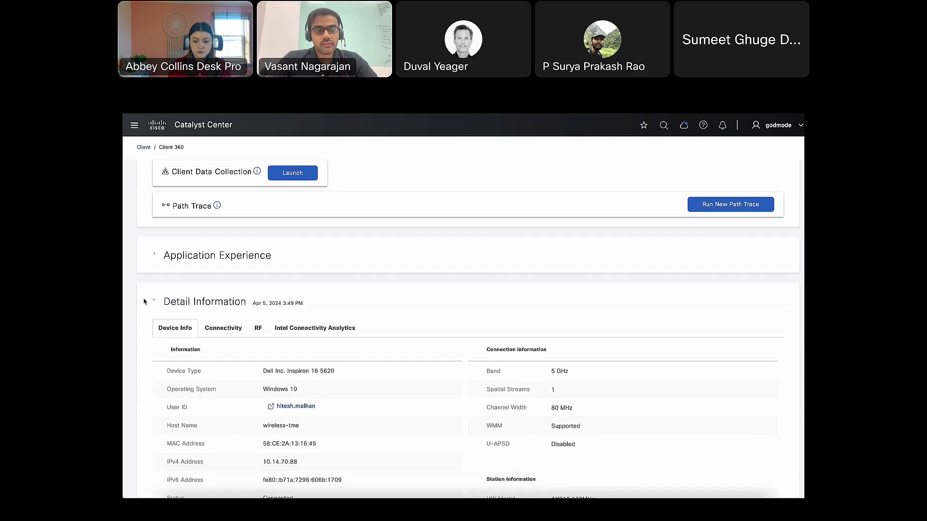
scroll(144, 302, "down", 5)
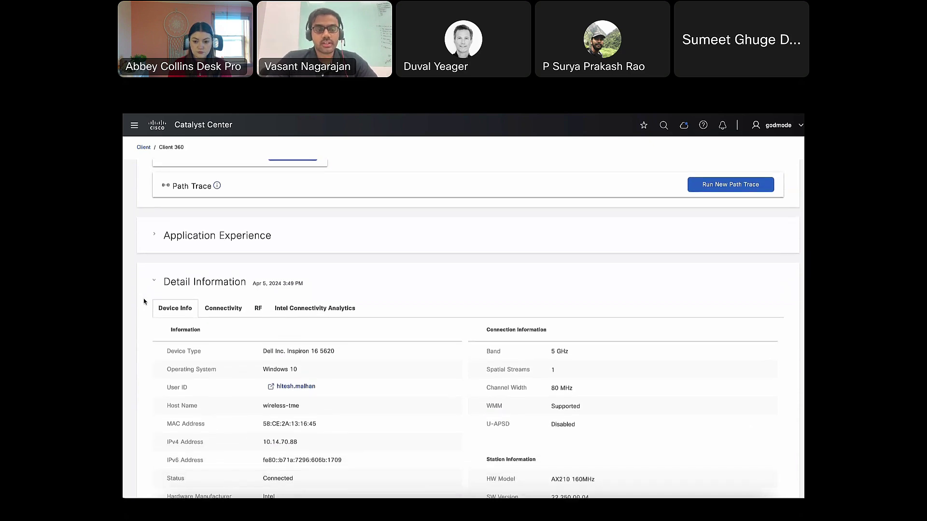
scroll(144, 301, "down", 4)
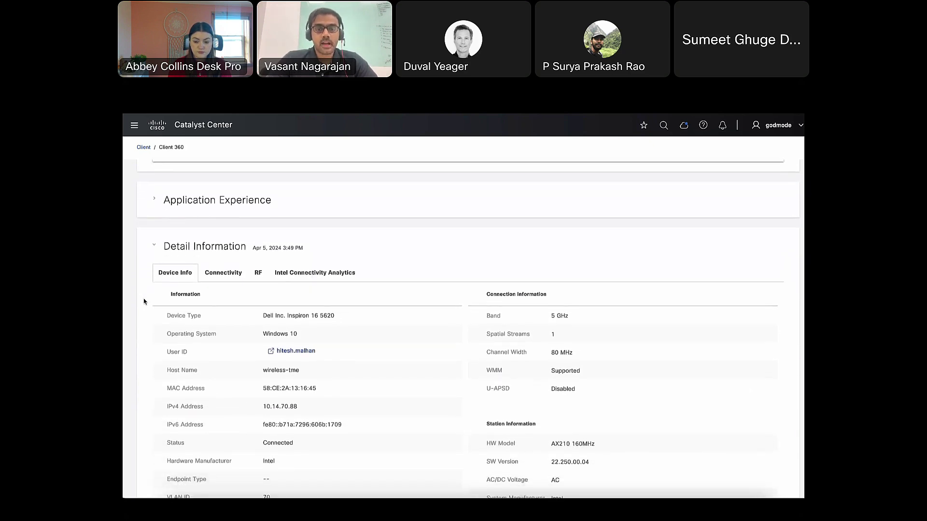
scroll(144, 302, "down", 5)
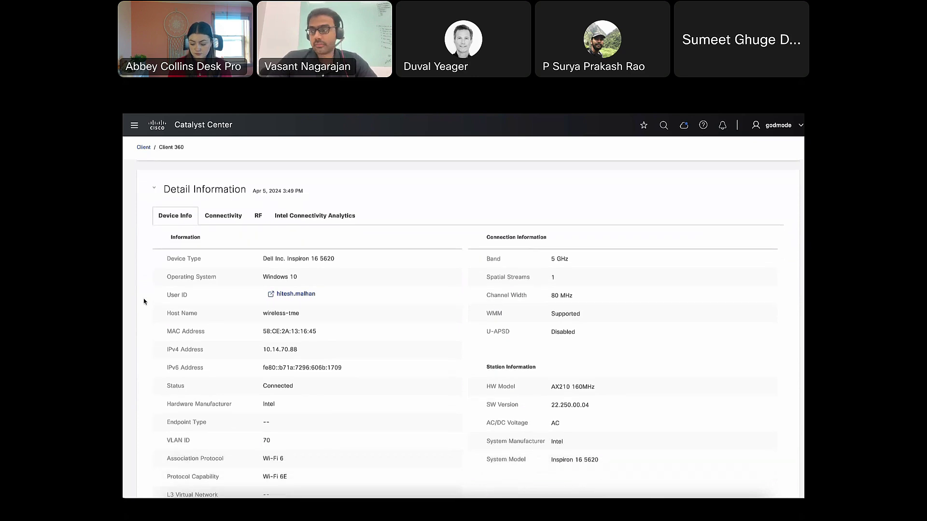
Review the client's connectivity charts for traffic, data rate and retries, and its RF charts for RSSI and SNR
left_click(223, 207)
scroll(129, 314, "down", 2)
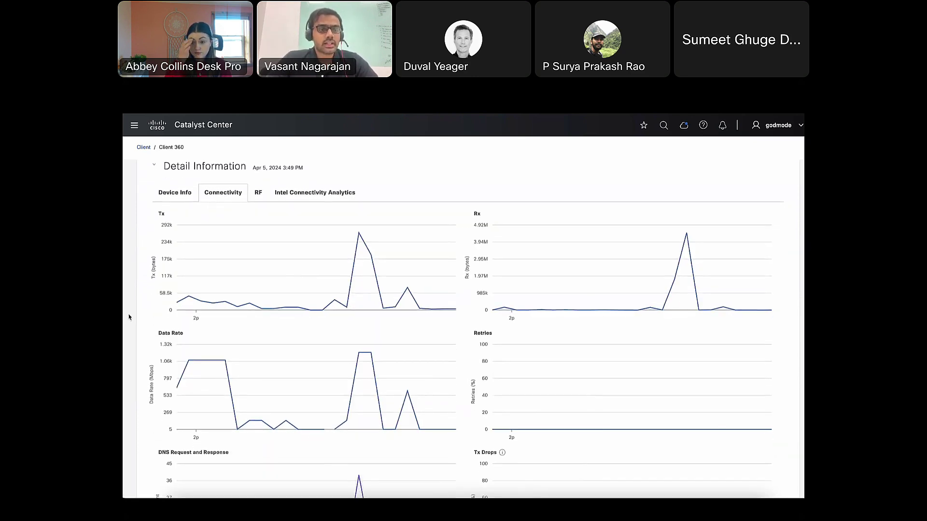
scroll(128, 317, "down", 5)
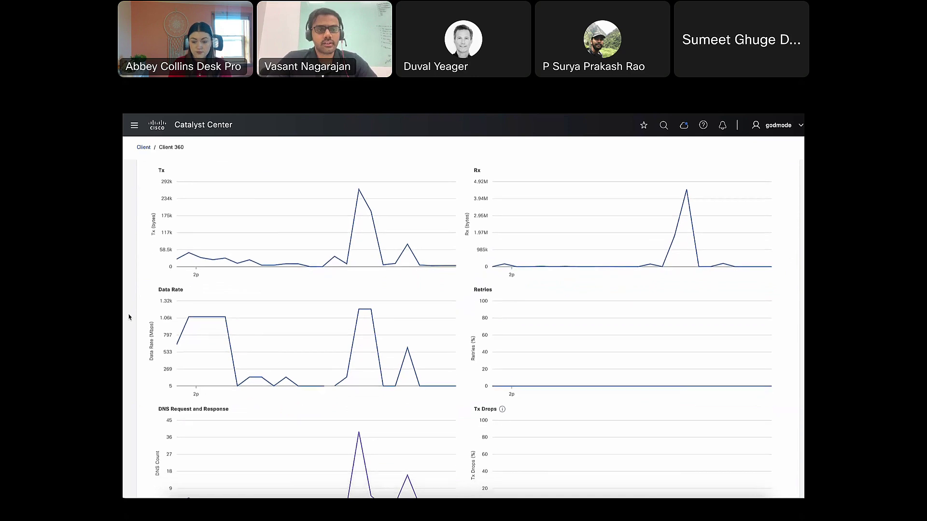
scroll(129, 316, "up", 6)
mouse_move(222, 255)
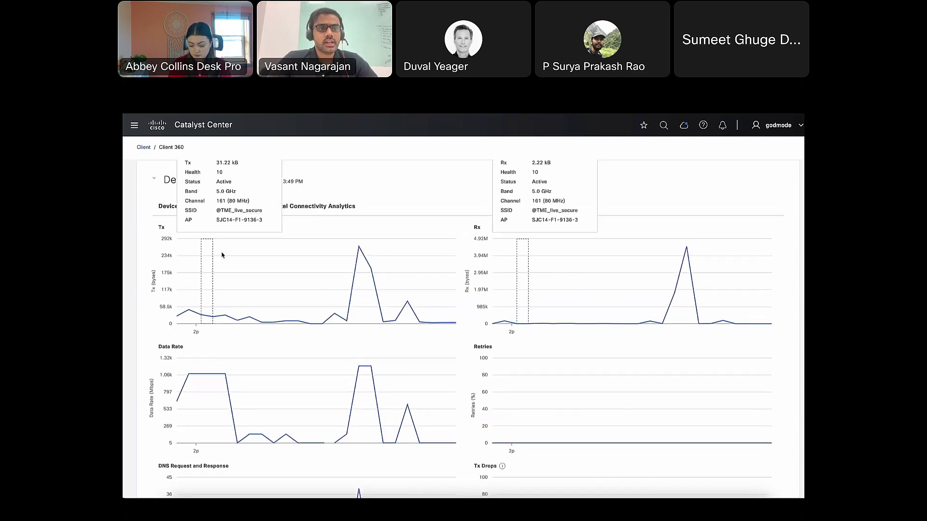
left_click(259, 207)
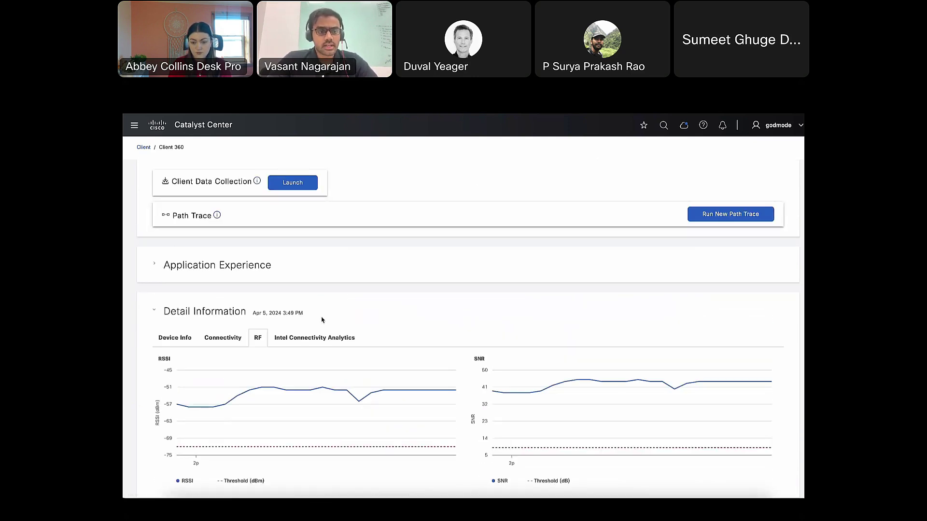
Examine the Intel Connectivity Analytics for roam events, reported errors, temporary disconnection reports and low RSSI reports
left_click(311, 326)
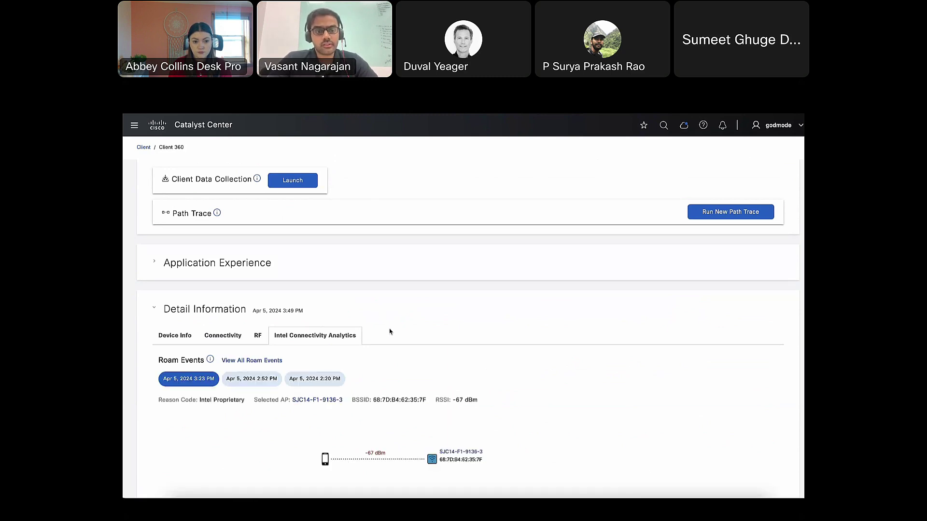
scroll(390, 332, "down", 1)
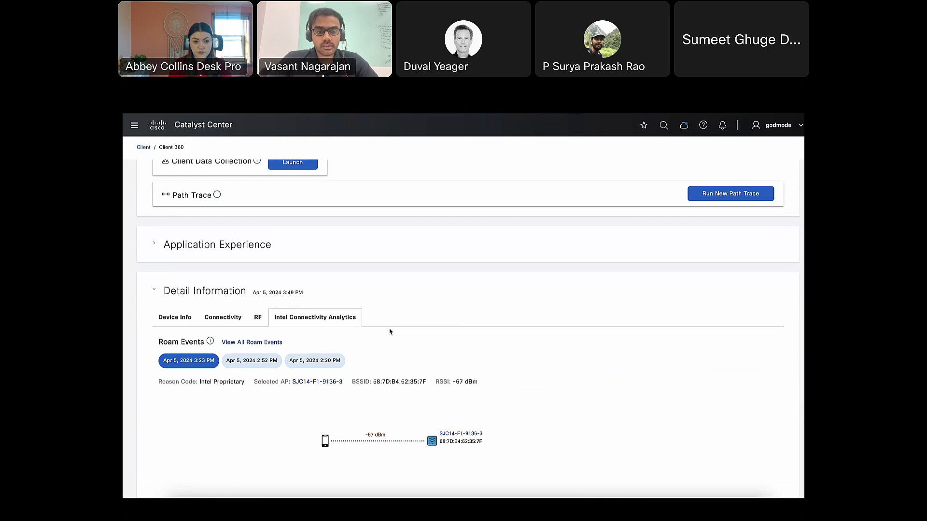
scroll(390, 332, "down", 1)
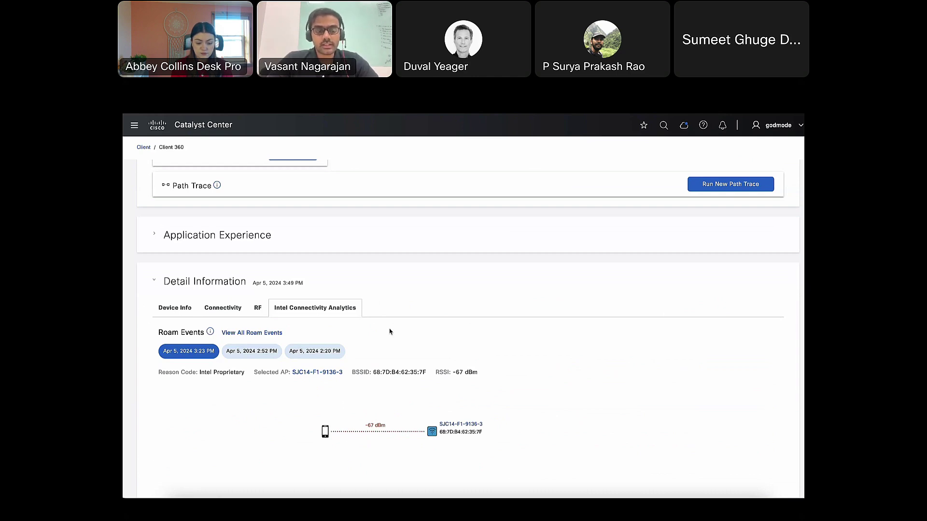
scroll(390, 332, "down", 3)
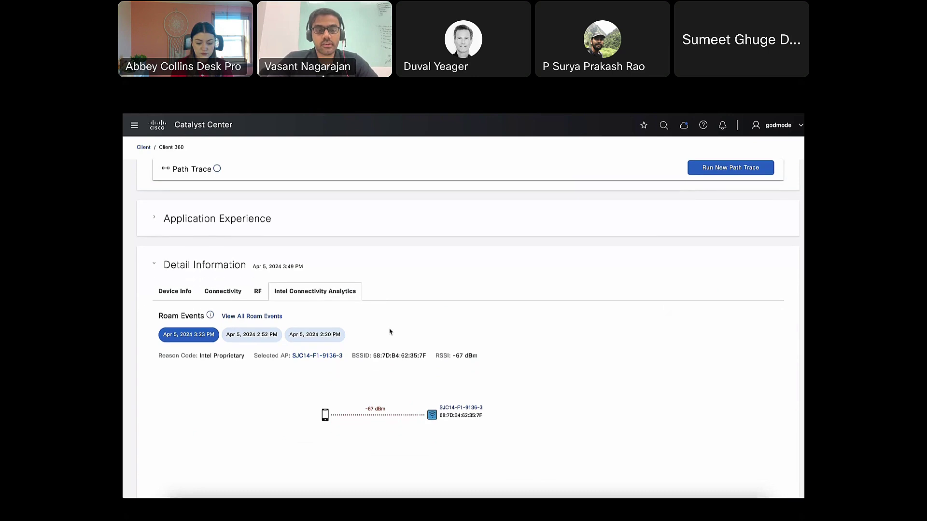
scroll(390, 332, "down", 2)
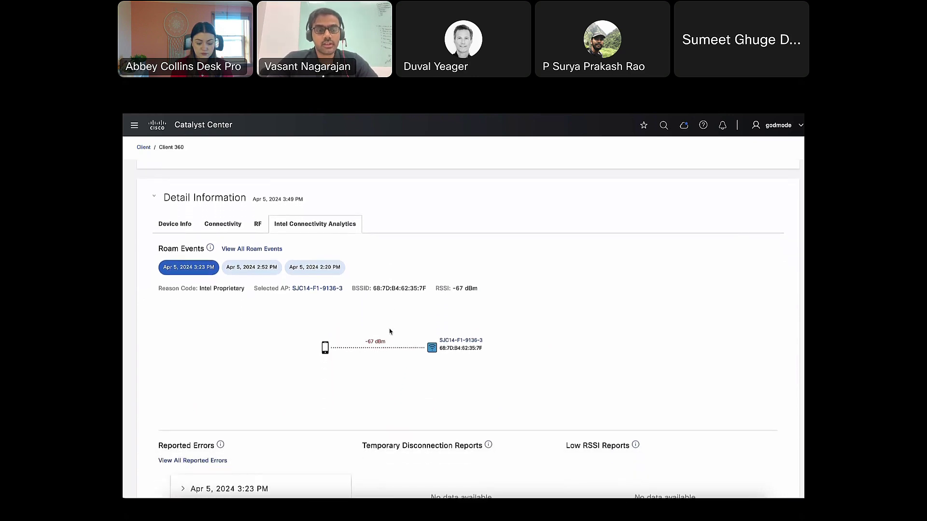
scroll(390, 332, "down", 3)
scroll(390, 332, "down", 1)
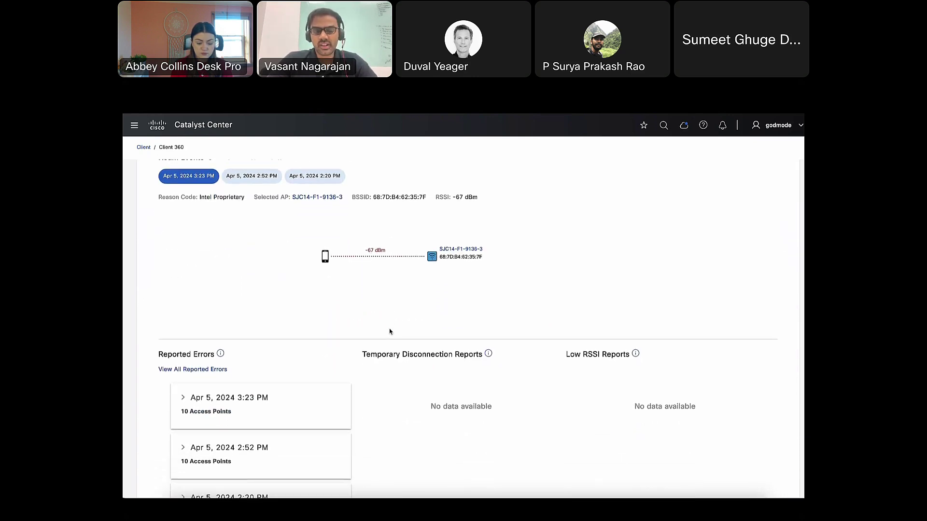
scroll(390, 331, "down", 2)
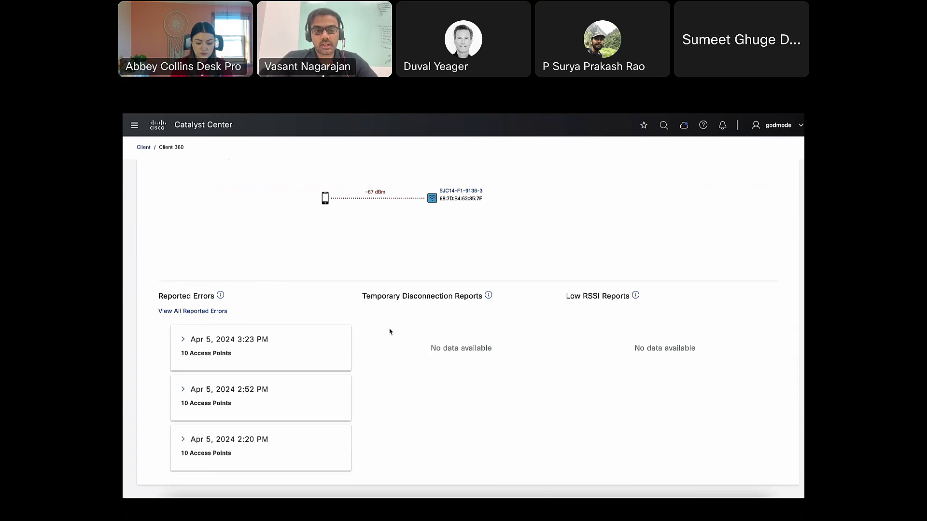
Expand the reported errors of Apr 5, 2024 3:23 PM, read the frame type and error per access point, and collapse them
left_click(186, 340)
scroll(184, 341, "down", 1)
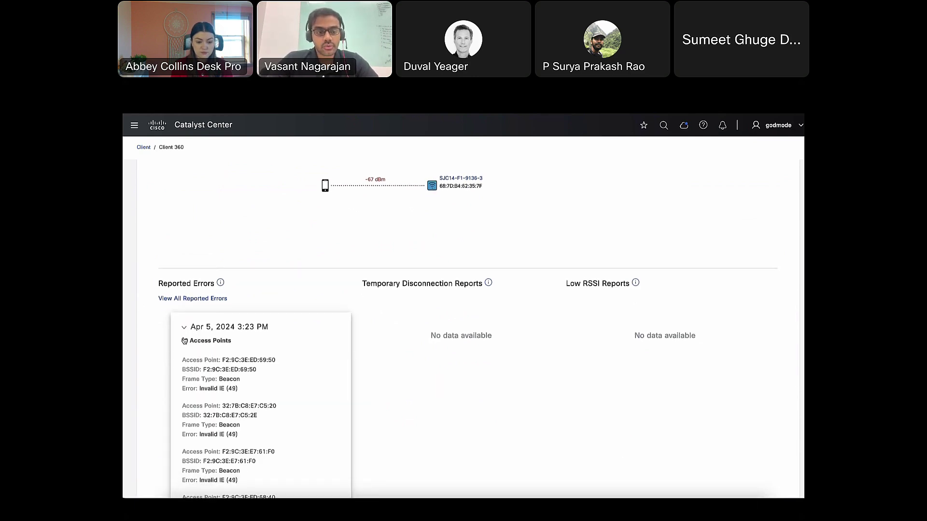
scroll(184, 341, "down", 8)
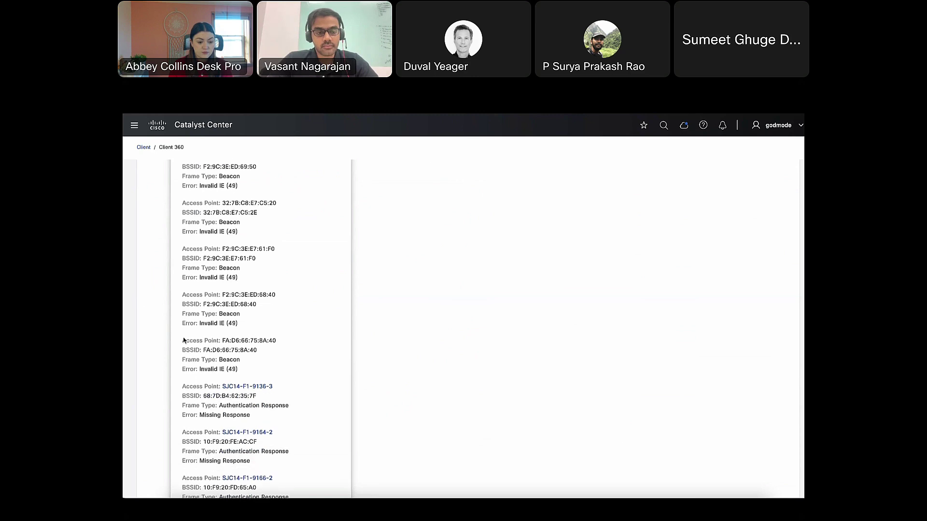
scroll(184, 340, "down", 3)
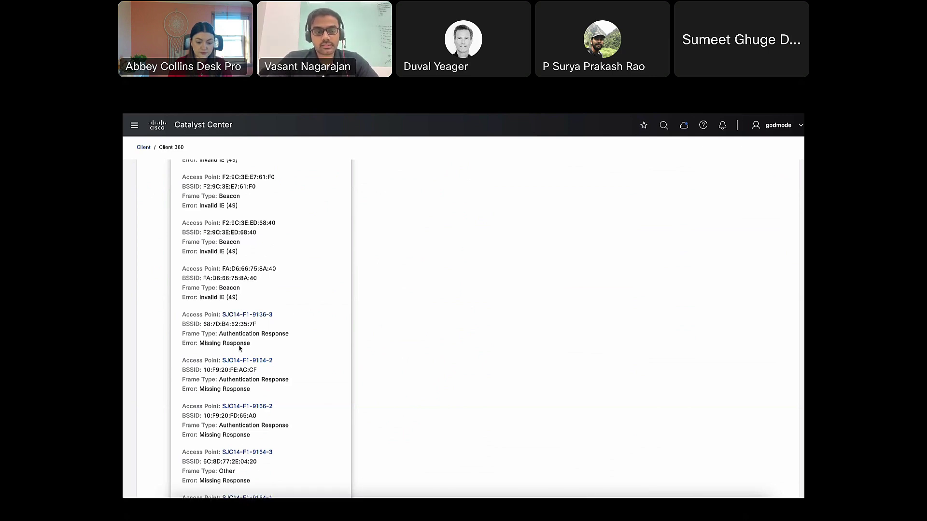
scroll(239, 347, "down", 2)
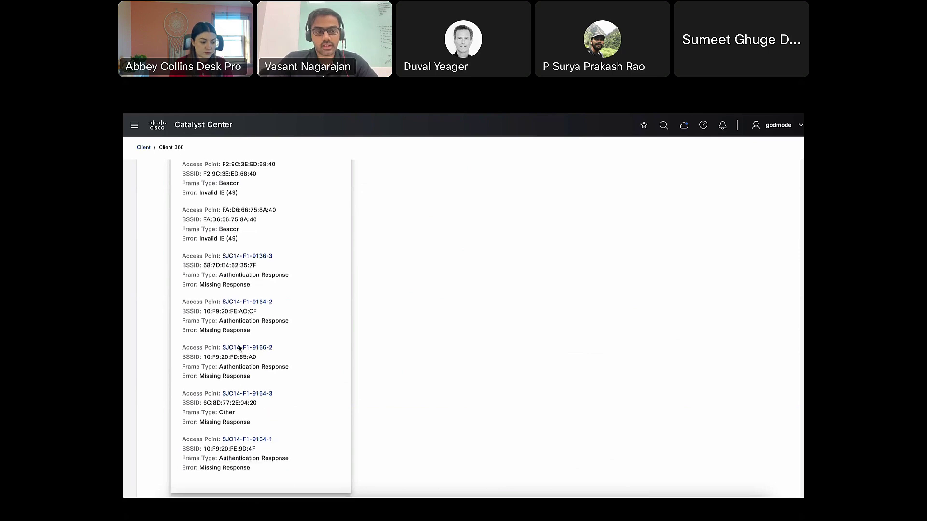
scroll(240, 347, "up", 12)
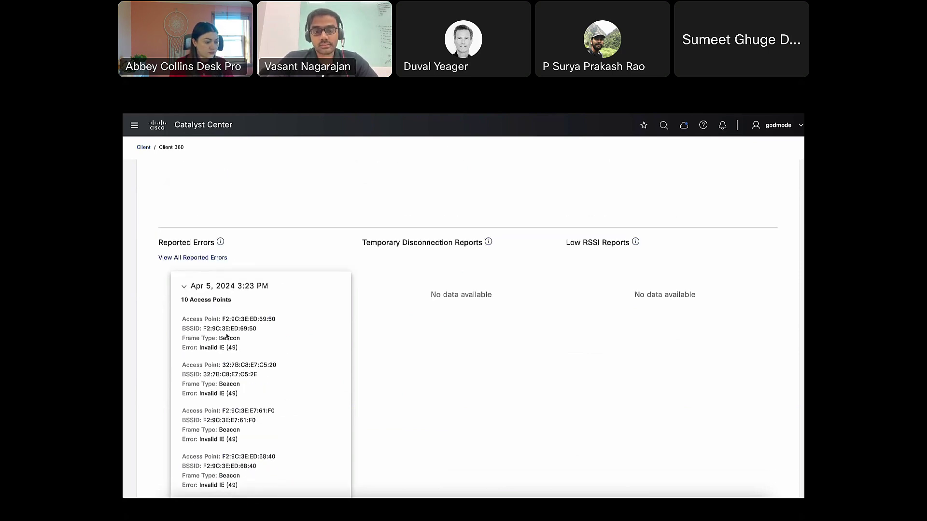
left_click(186, 288)
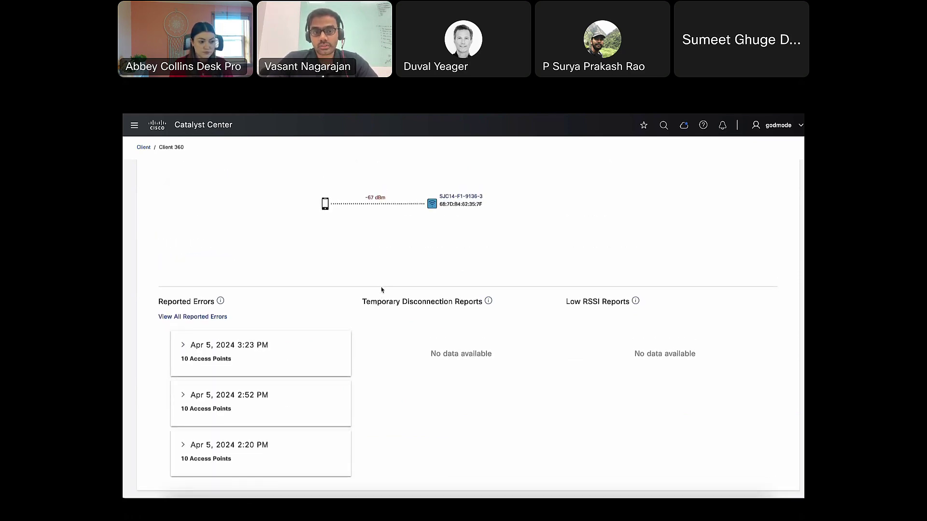
Open the client's Intelligent Capture and view the onboarding events and the client's location on the floor map
scroll(382, 290, "up", 10)
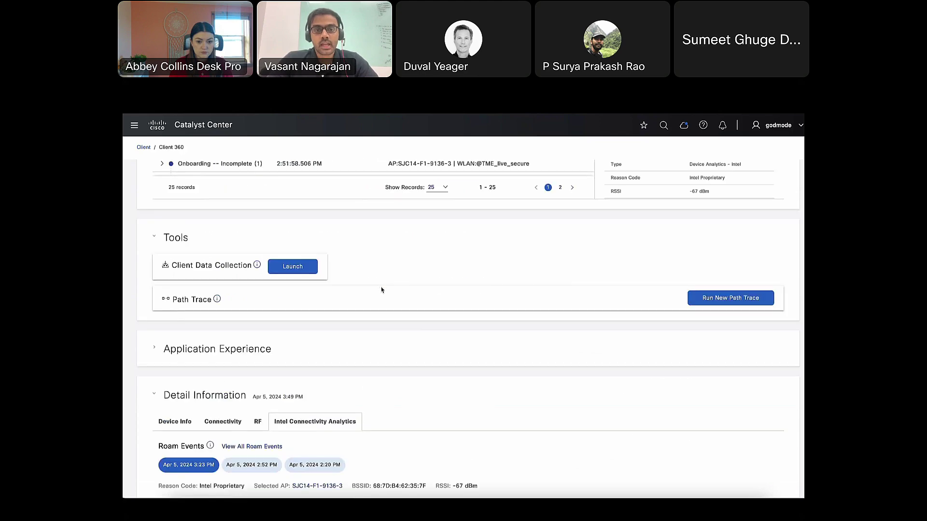
scroll(381, 289, "up", 8)
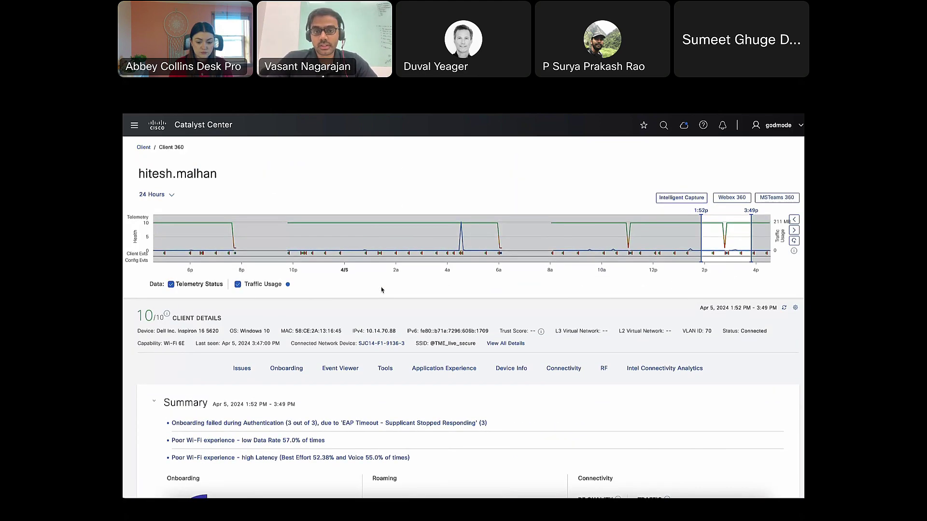
left_click(682, 192)
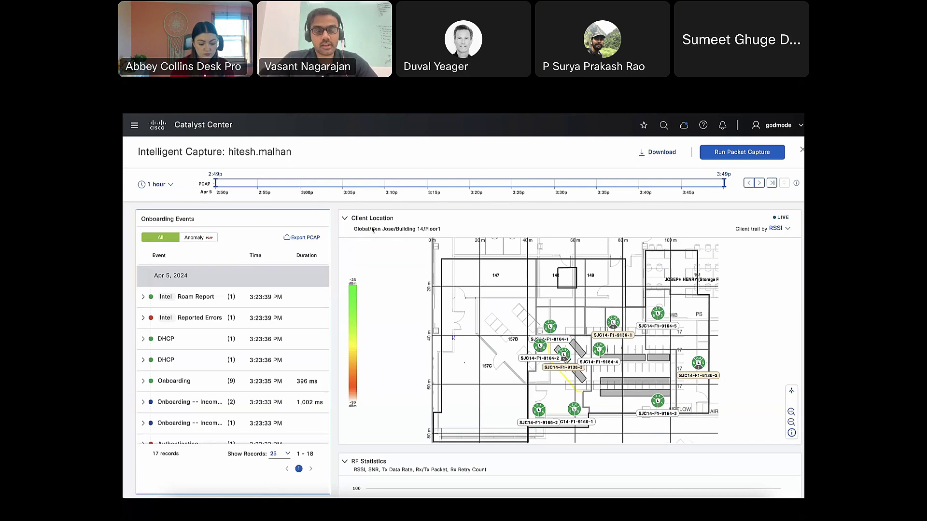
left_click(379, 228)
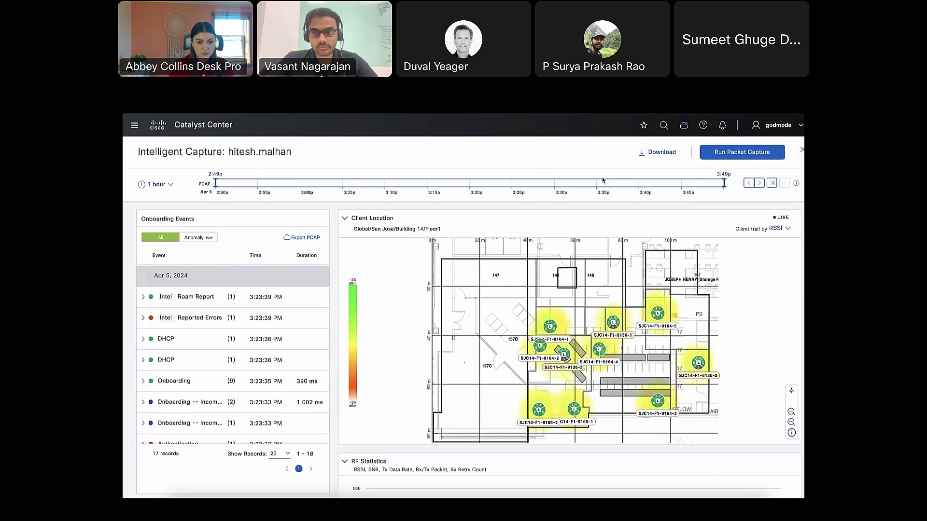
Open the client packet capture setup, view the Full Packet Capture option and choose OTA Sniffer as the capture type
left_click(741, 153)
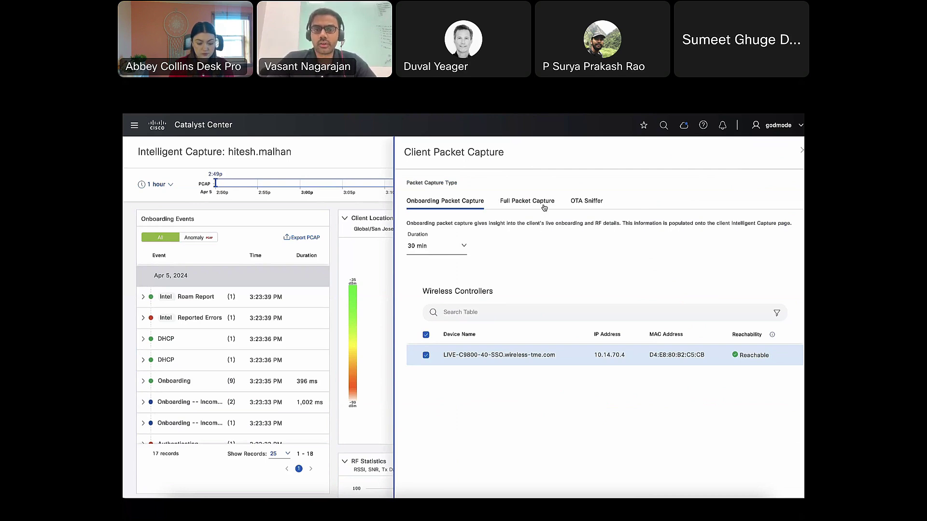
left_click(544, 207)
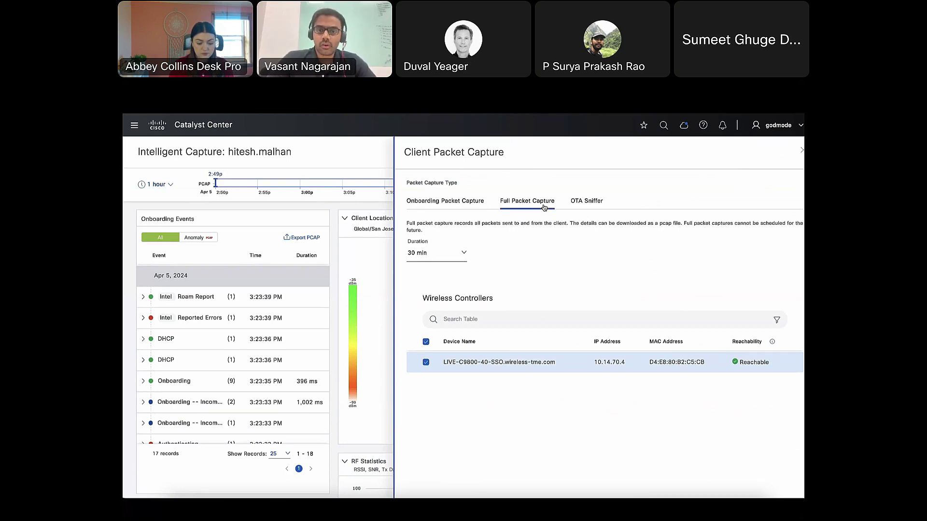
left_click(588, 204)
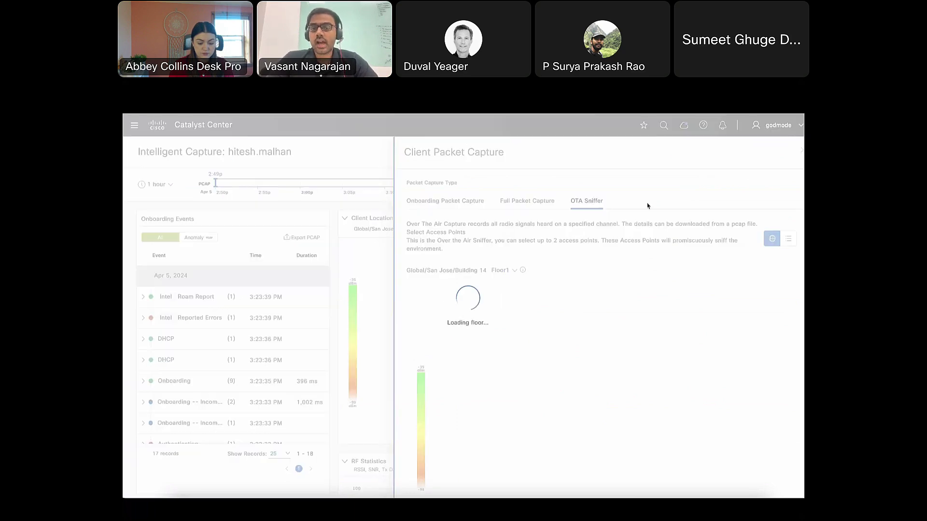
Review the access points on the Floor1 sniffer map and the details of the selected access point SJC14-F1-9164-2
scroll(653, 208, "down", 1)
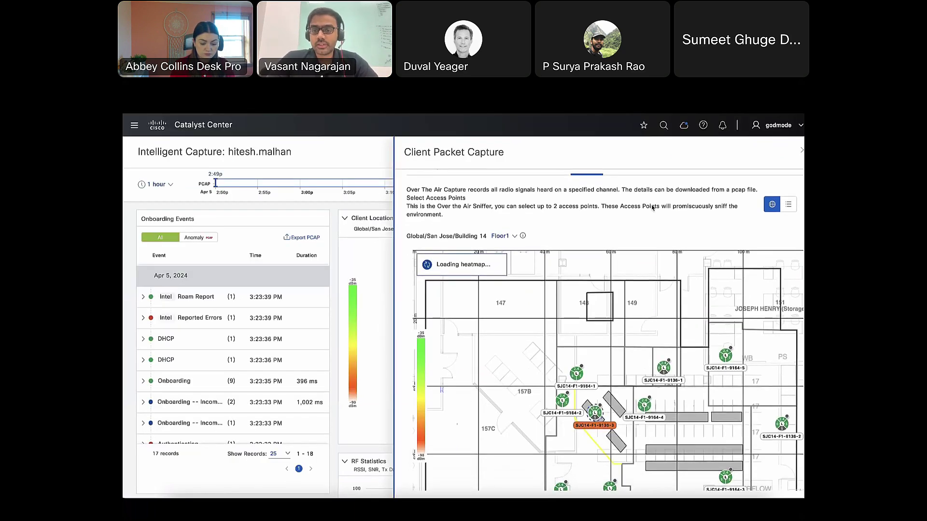
scroll(652, 207, "down", 3)
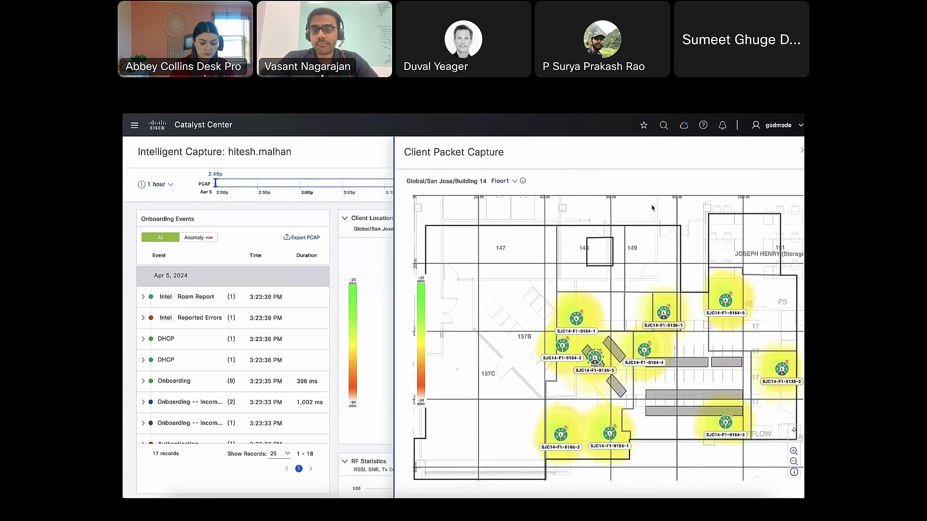
scroll(652, 208, "down", 3)
scroll(652, 208, "down", 1)
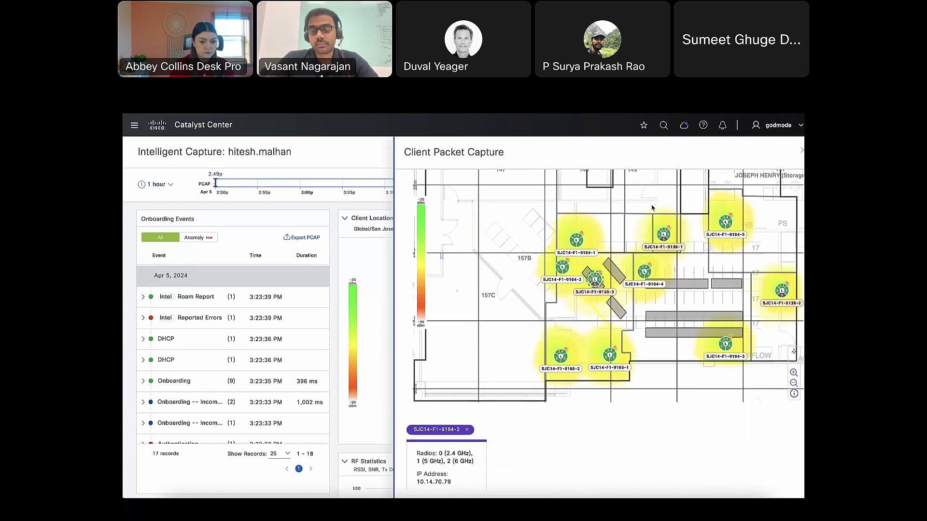
scroll(652, 208, "down", 1)
scroll(651, 207, "down", 3)
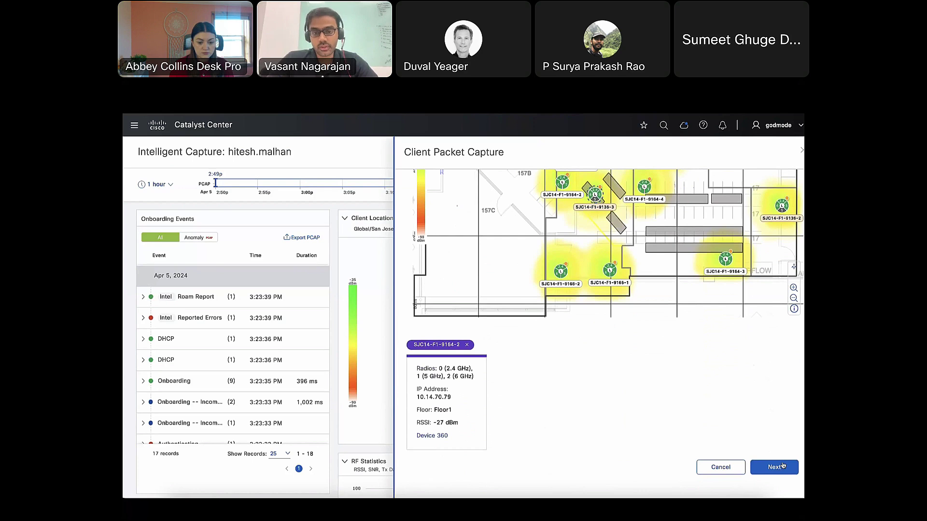
View the OTA sniffer band, radio and channel settings for SJC14-F1-9164-2, and return to Client 360 without scheduling a capture
left_click(775, 466)
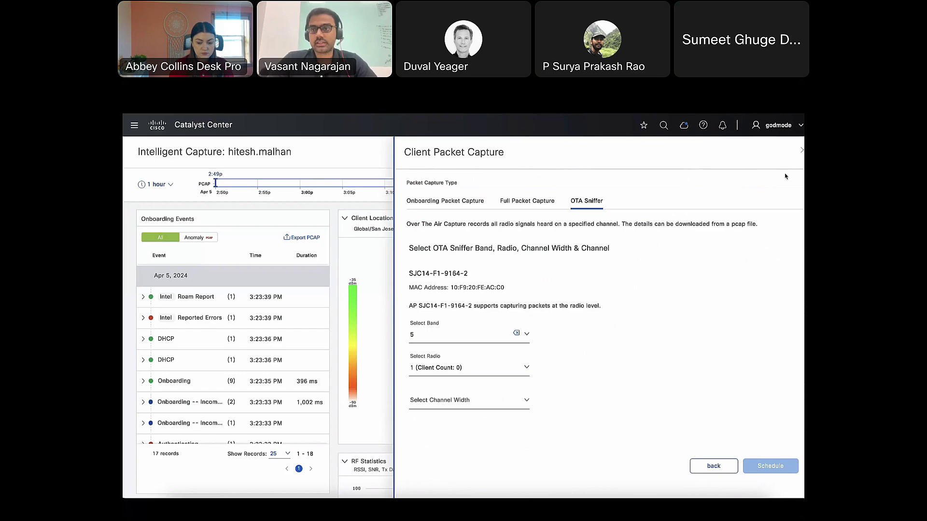
left_click(802, 153)
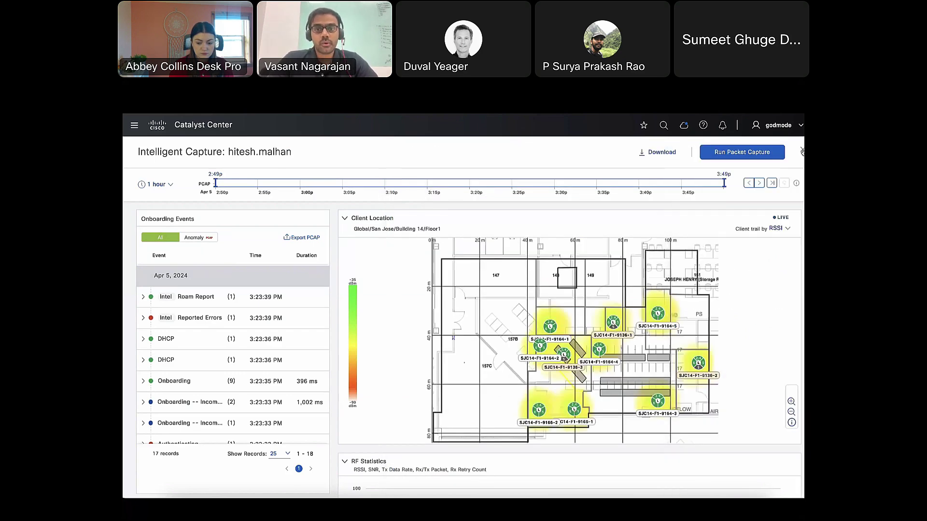
left_click(802, 152)
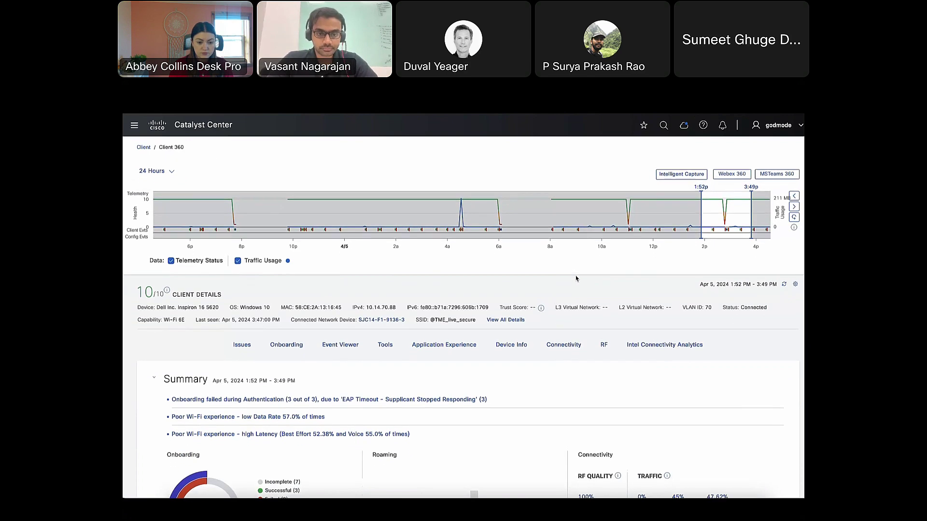
Open Device 360 of the client's connected access point SJC14-F1-9136-3 and review its health timeline, device details and issues
left_click(379, 321)
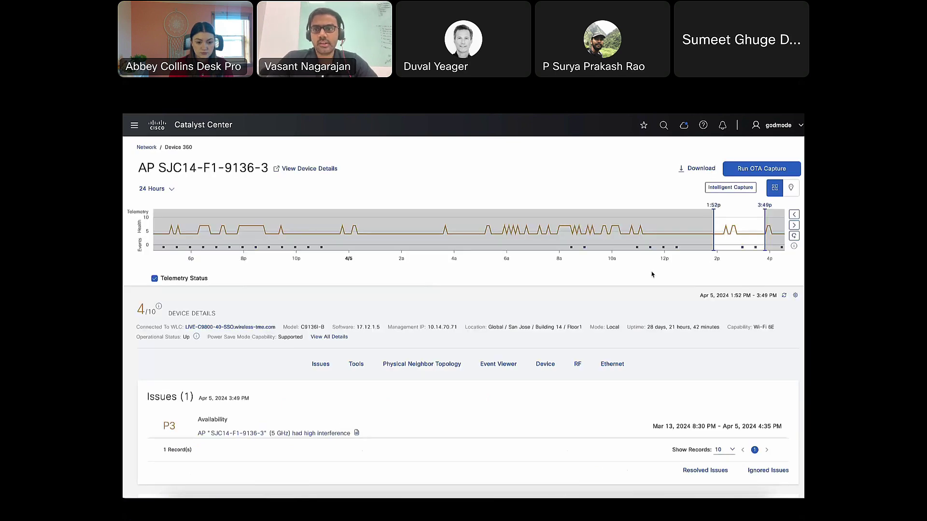
scroll(365, 351, "down", 1)
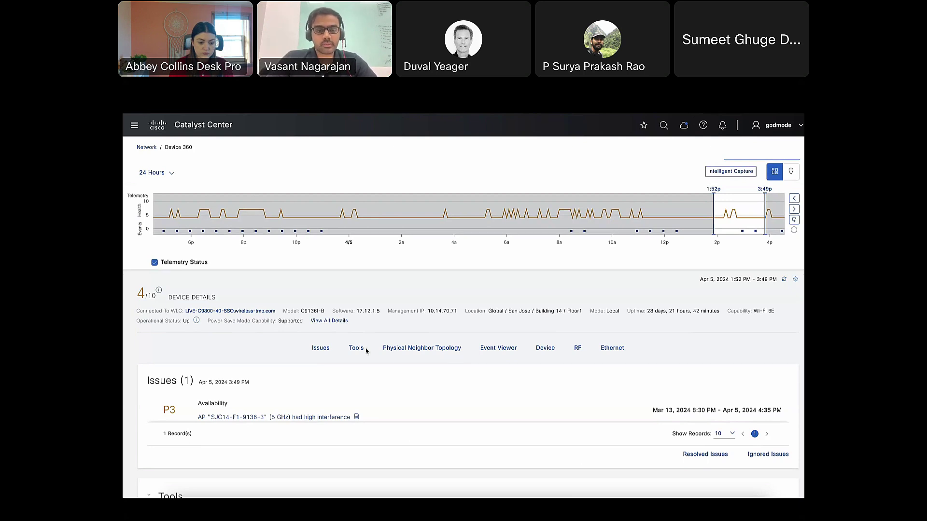
scroll(366, 350, "down", 1)
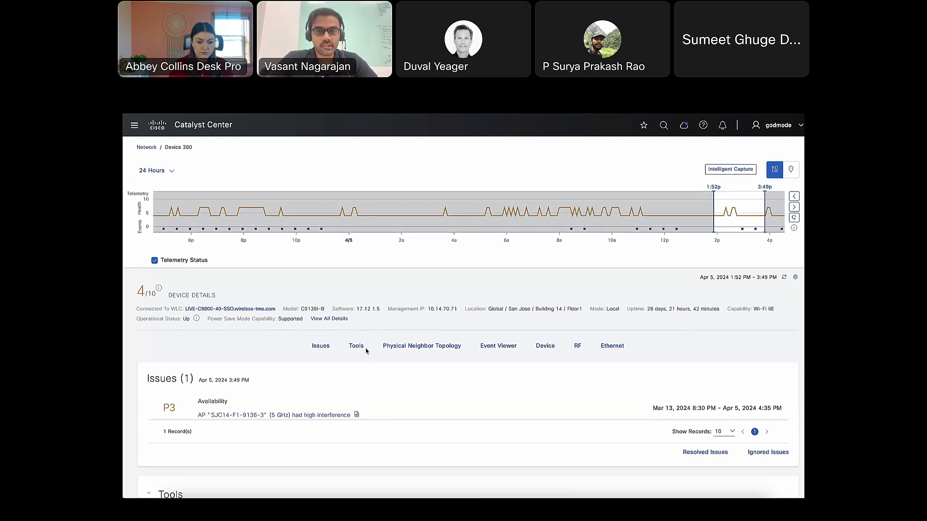
scroll(367, 350, "down", 1)
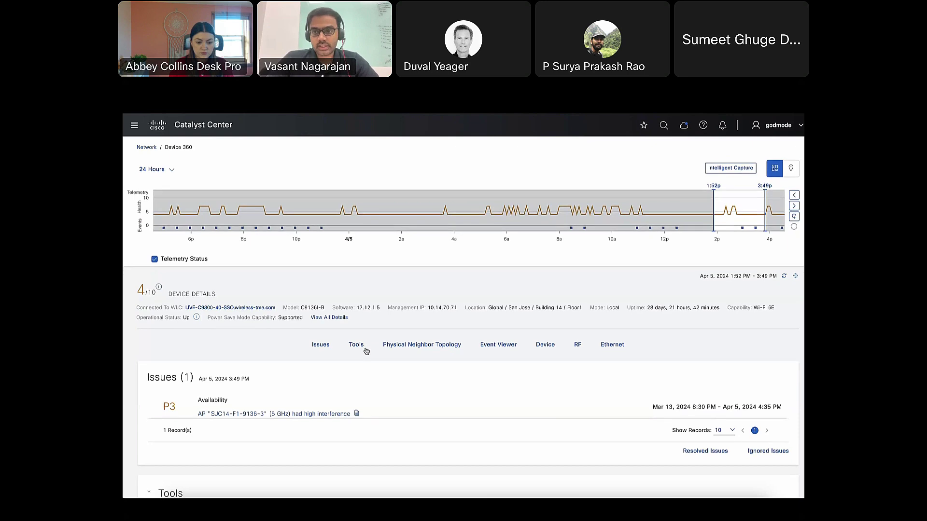
mouse_move(726, 207)
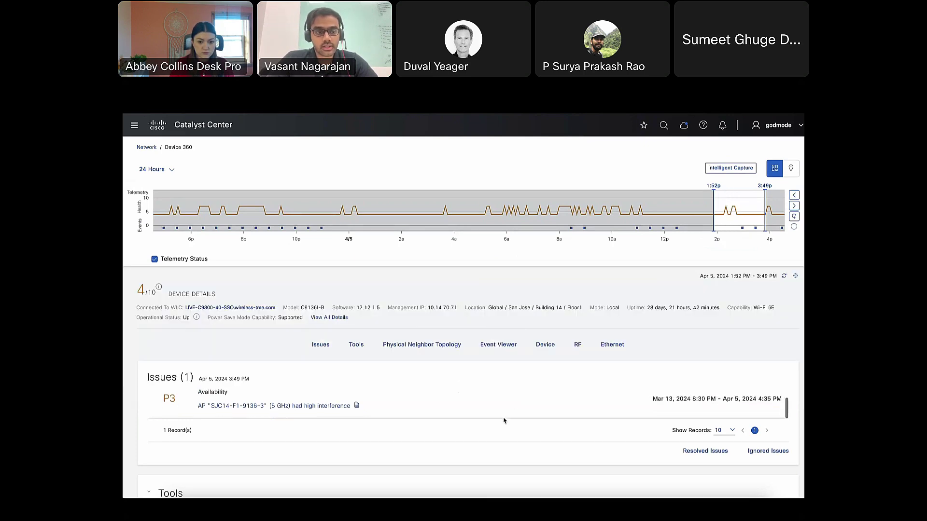
scroll(435, 387, "down", 2)
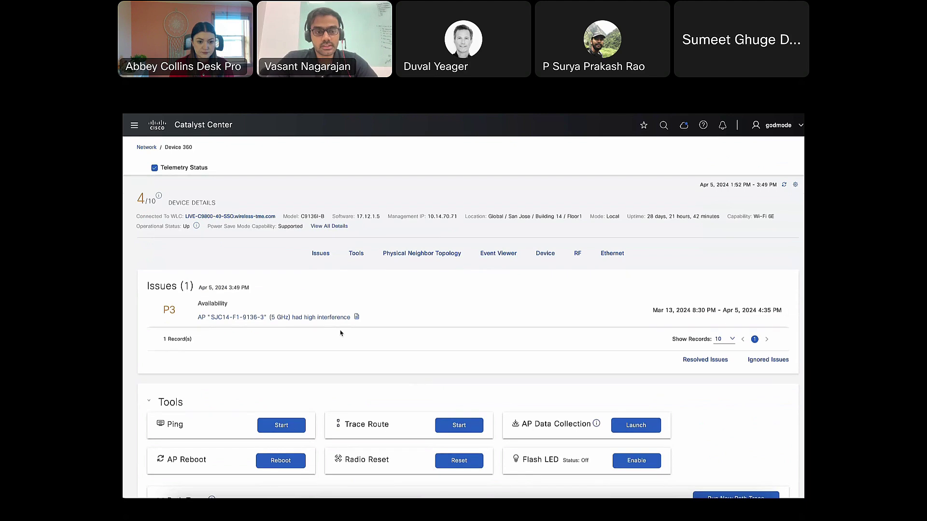
Open the access point's high interference issue and examine its insights, floor map, radio details and comparative metrics
left_click(326, 317)
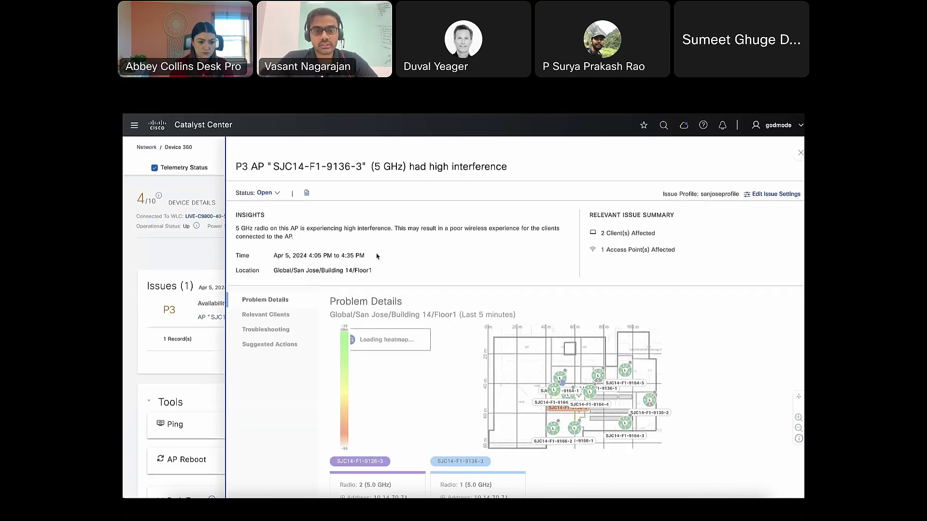
scroll(377, 257, "down", 2)
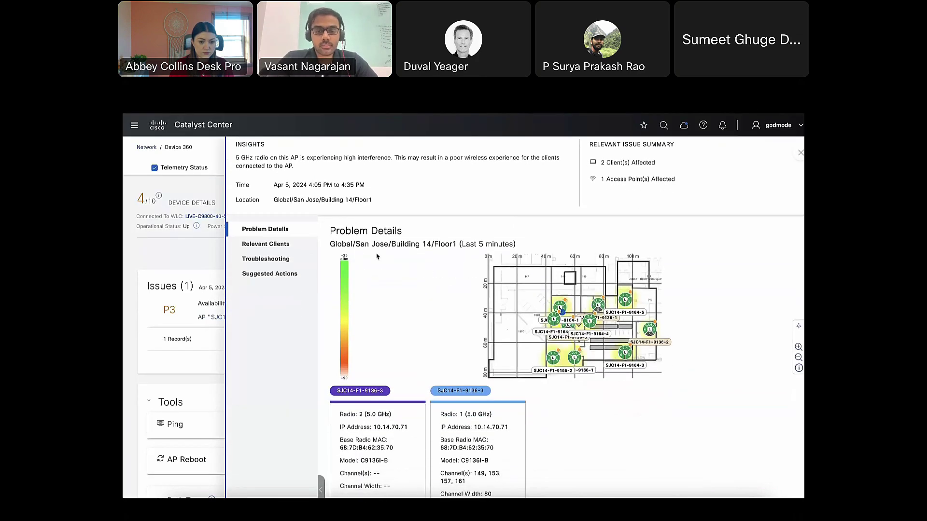
scroll(377, 257, "down", 2)
scroll(377, 257, "down", 2)
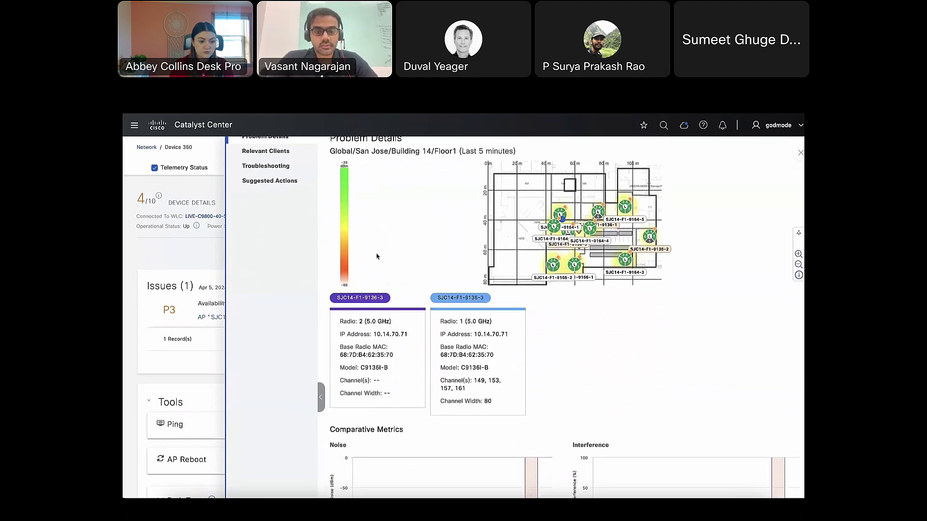
scroll(377, 256, "down", 3)
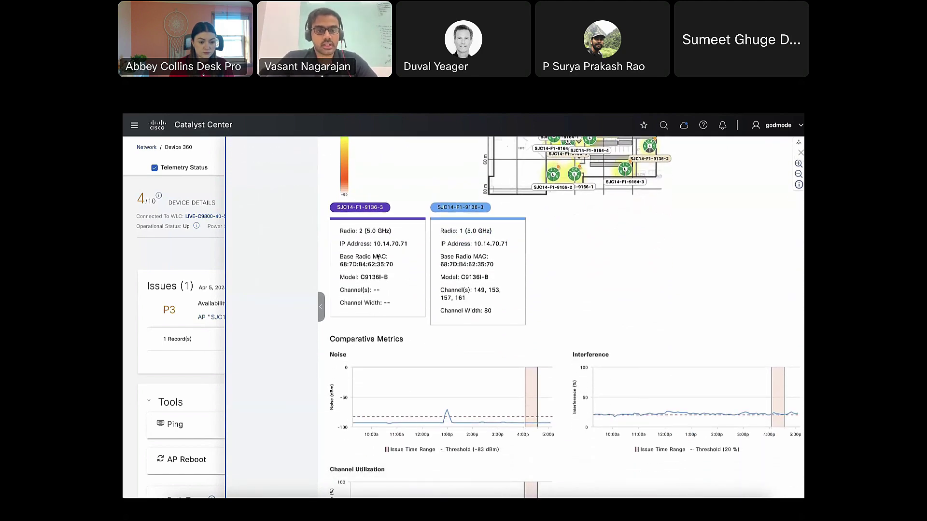
scroll(377, 256, "down", 2)
View the issue's relevant clients, including the data rate and packet retry charts and the table of connected clients
scroll(283, 245, "up", 8)
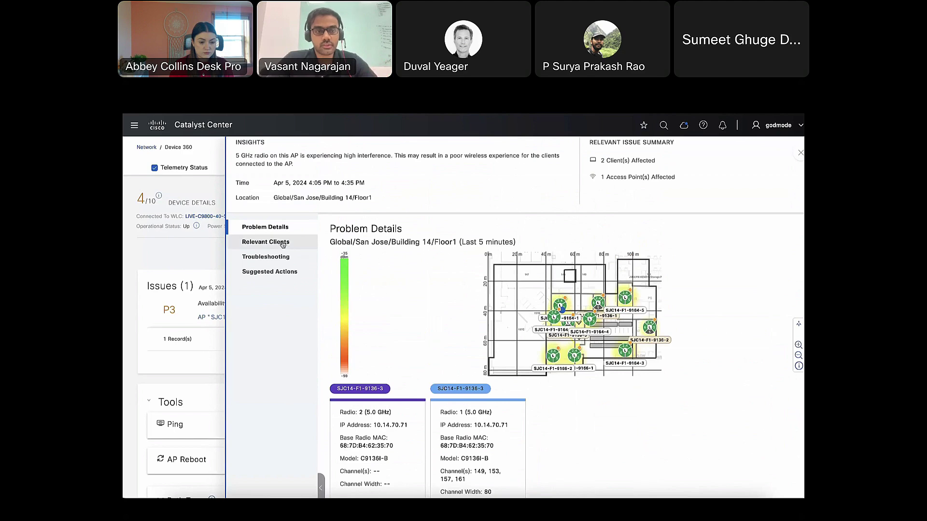
left_click(282, 243)
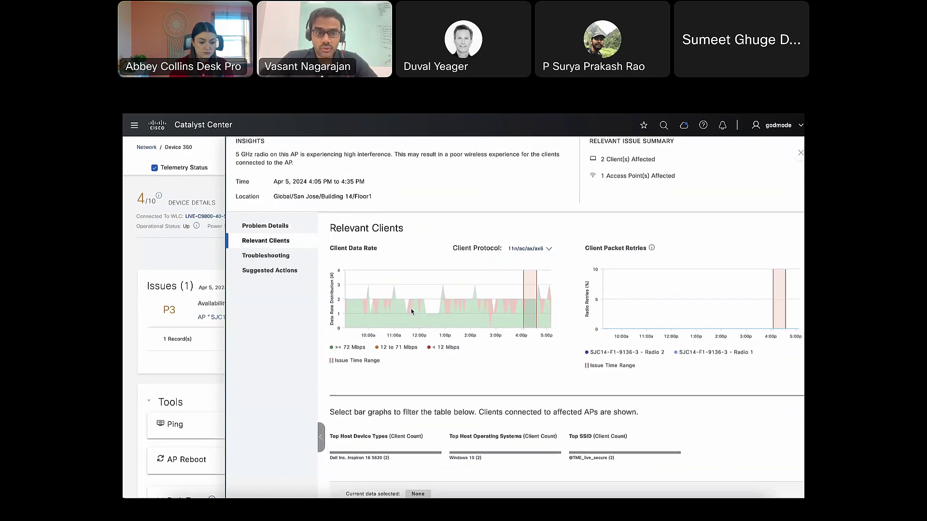
scroll(411, 311, "down", 5)
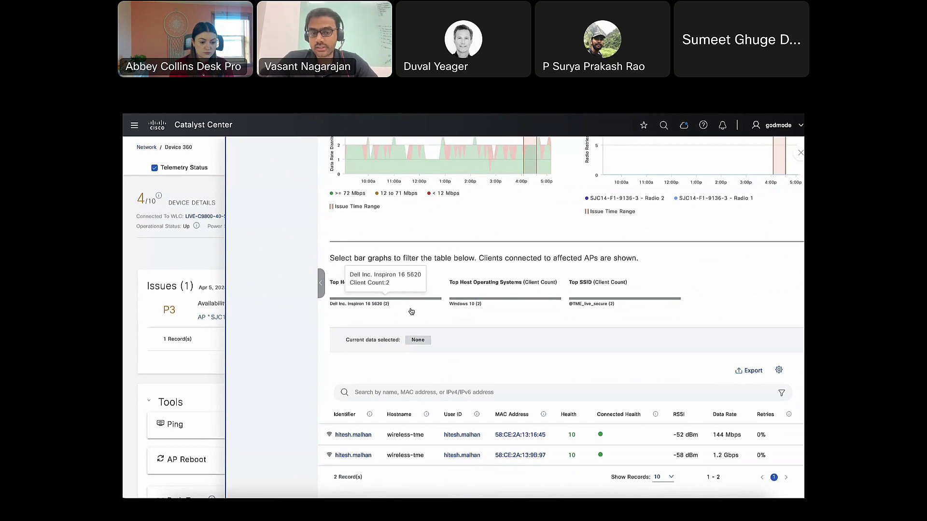
scroll(412, 311, "down", 1)
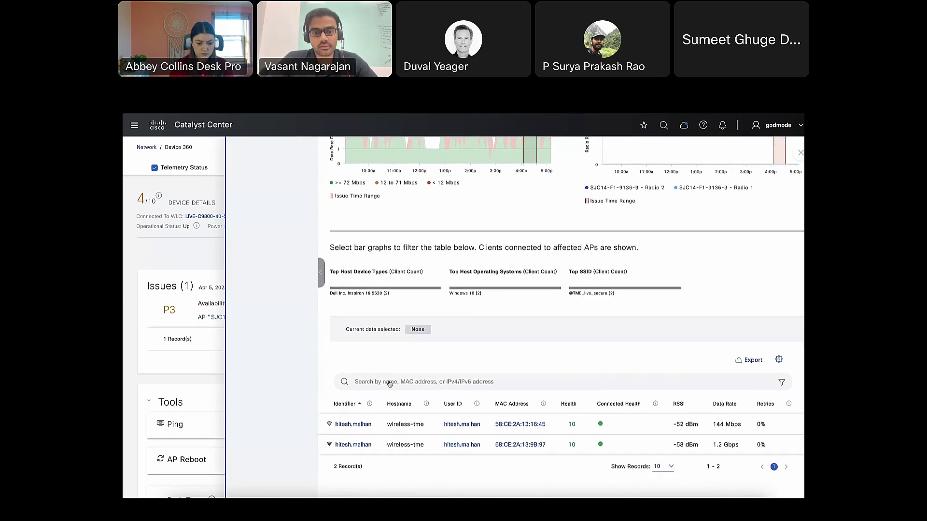
Examine the issue's troubleshooting information: AP radio comparison, channel, noise, interference and client count charts, and rogue metrics
scroll(395, 373, "up", 6)
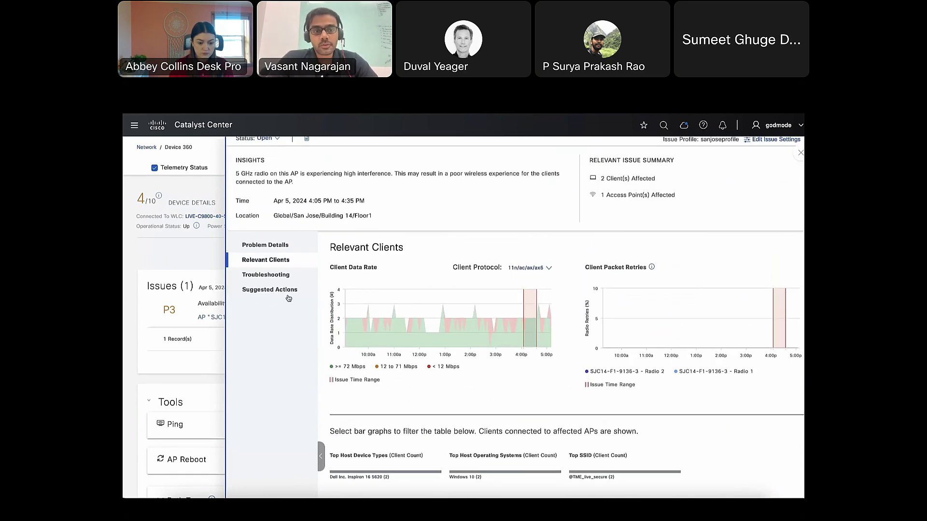
left_click(275, 276)
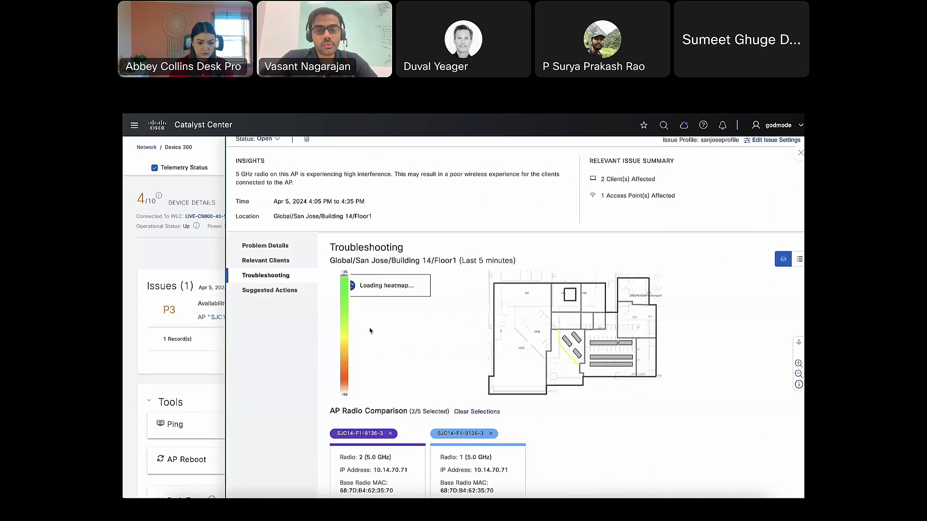
scroll(370, 331, "down", 2)
scroll(370, 330, "down", 5)
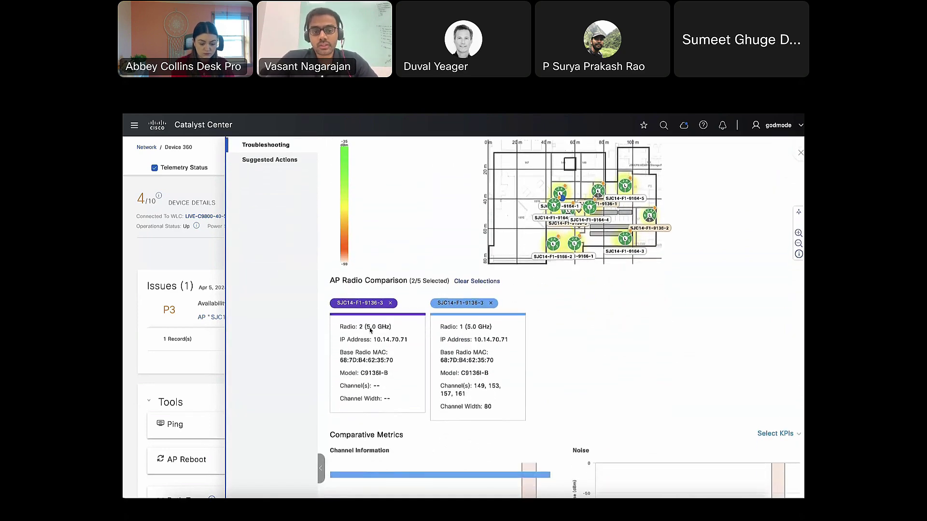
scroll(371, 331, "down", 5)
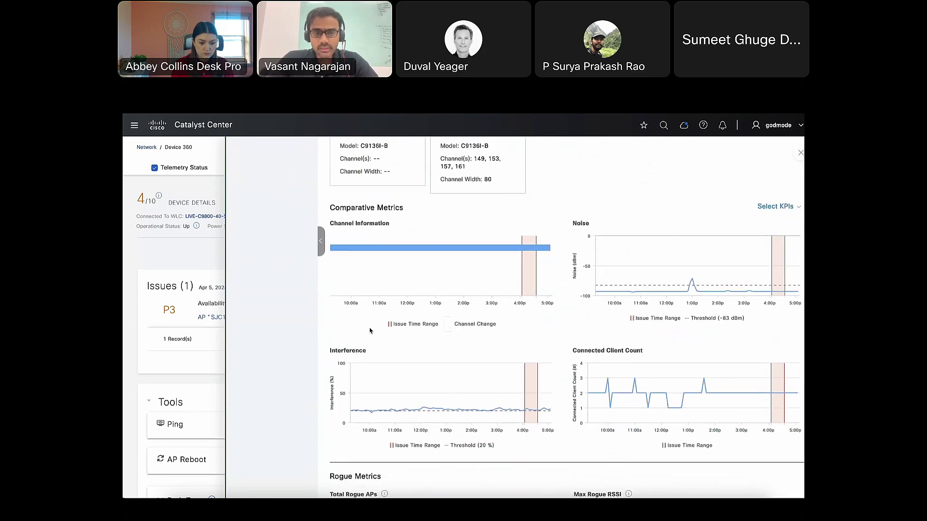
scroll(370, 331, "down", 1)
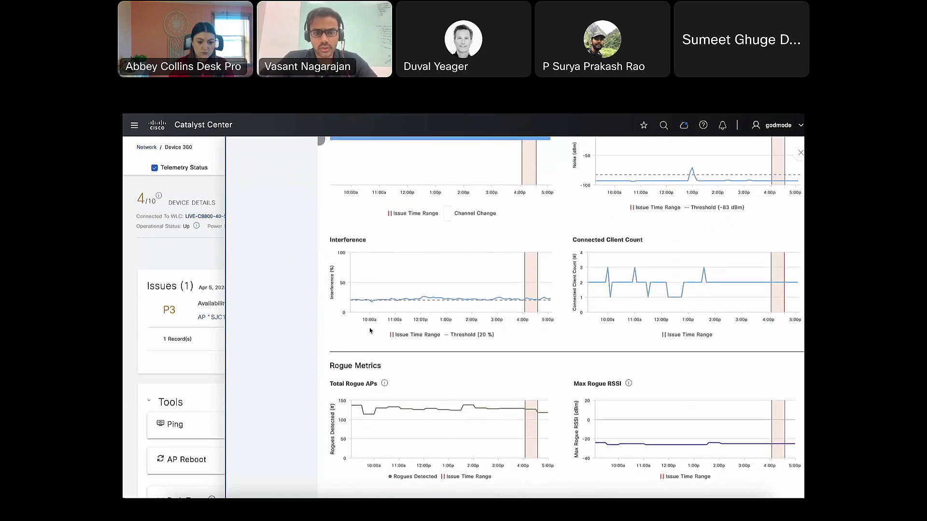
Read the suggested actions for the high interference issue and close the issue details
scroll(370, 331, "up", 15)
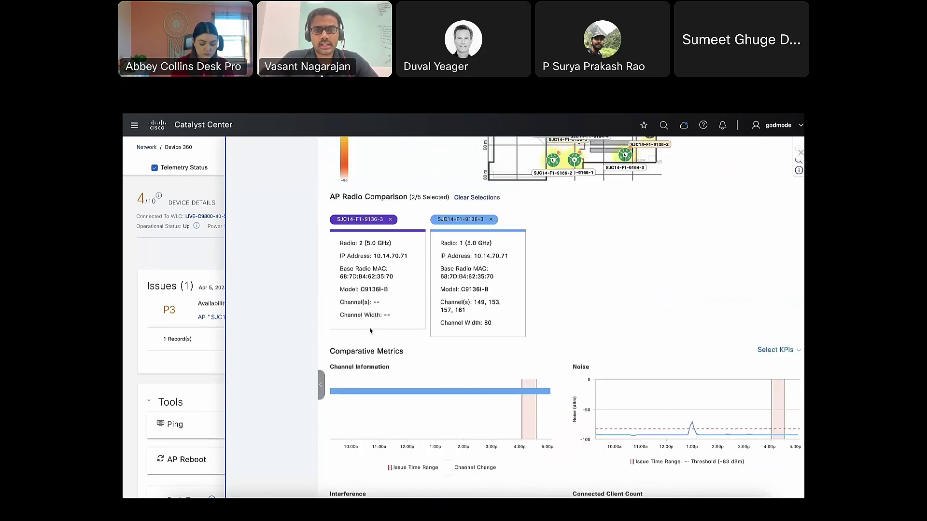
left_click(278, 336)
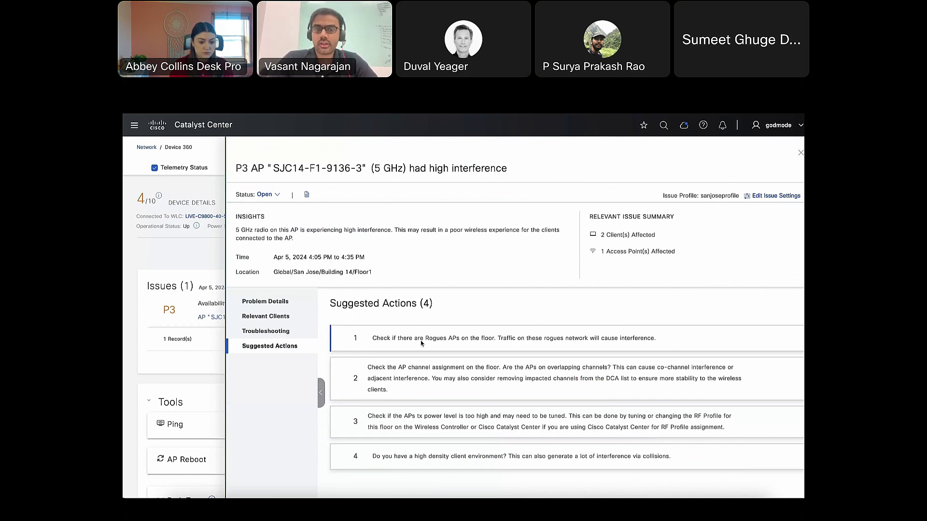
left_click(800, 154)
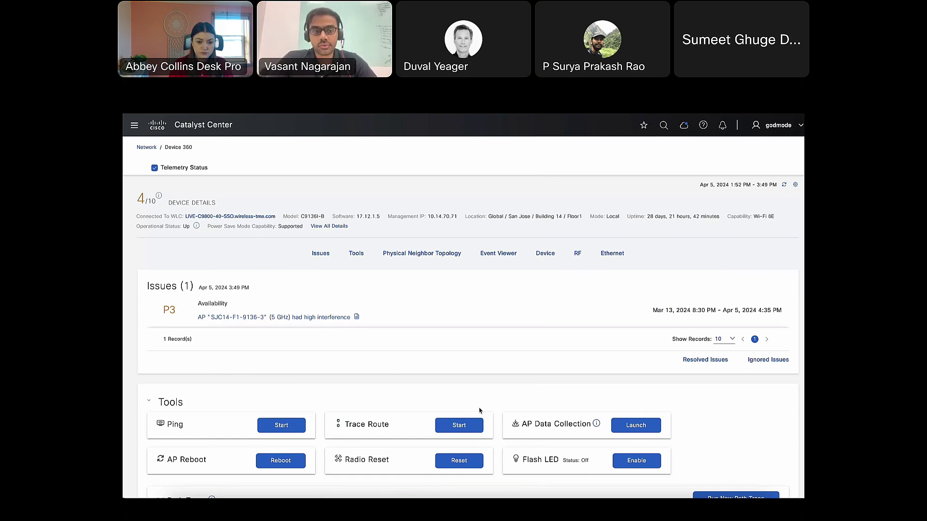
Review the access point's available troubleshooting tools and its physical neighbor topology in Device 360
scroll(479, 410, "down", 1)
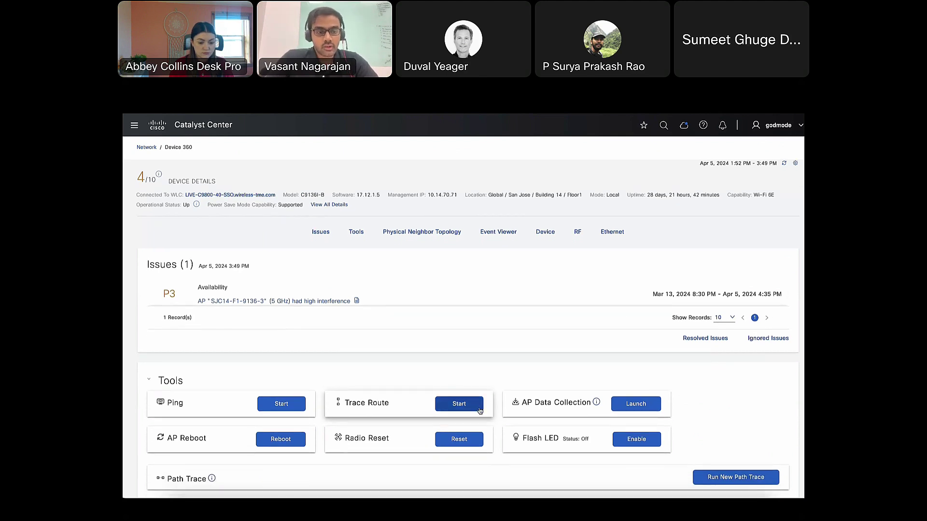
scroll(479, 410, "down", 4)
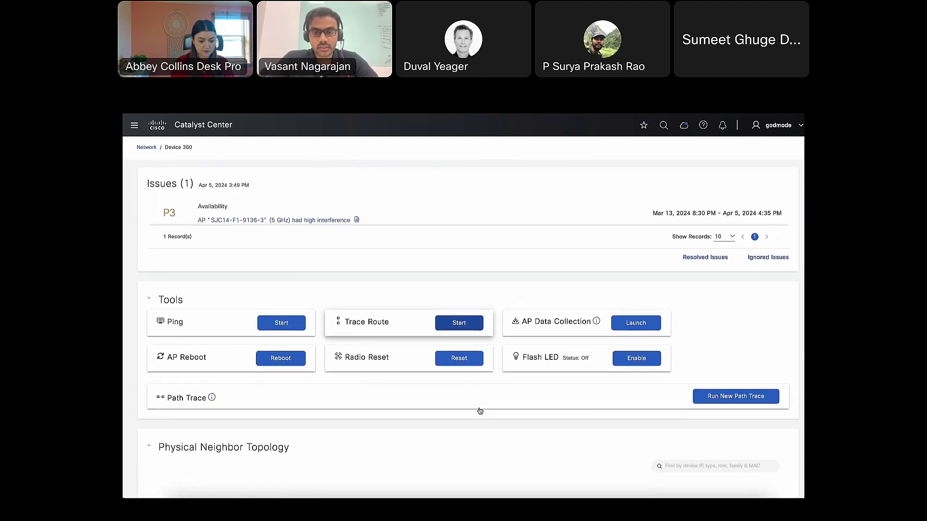
scroll(480, 411, "down", 1)
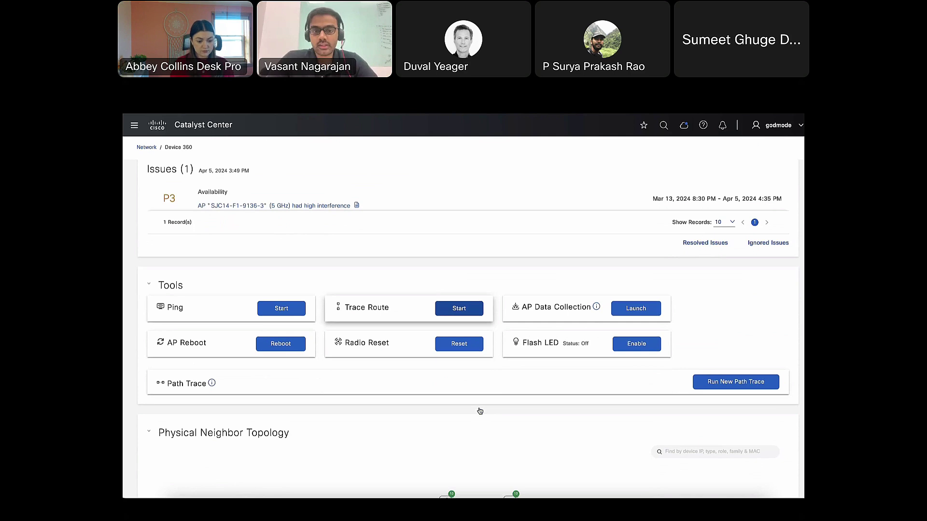
scroll(480, 411, "down", 1)
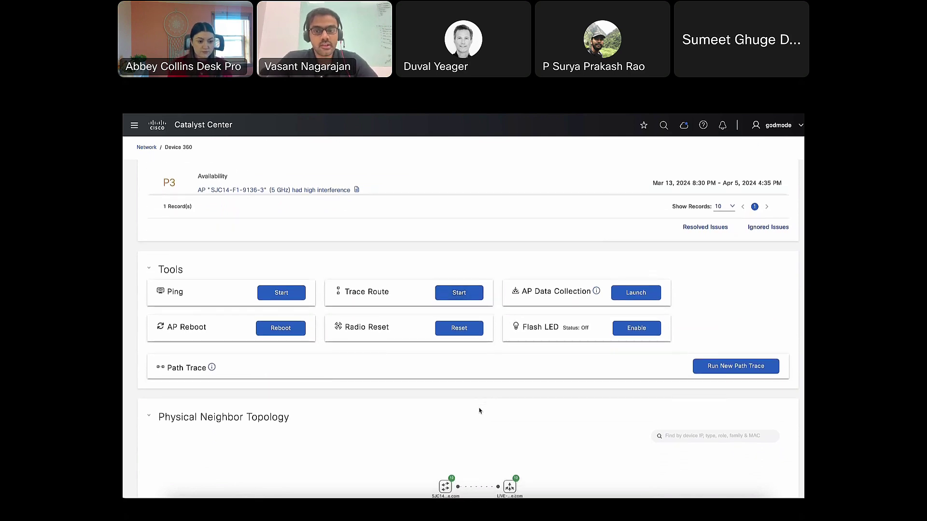
scroll(479, 410, "down", 1)
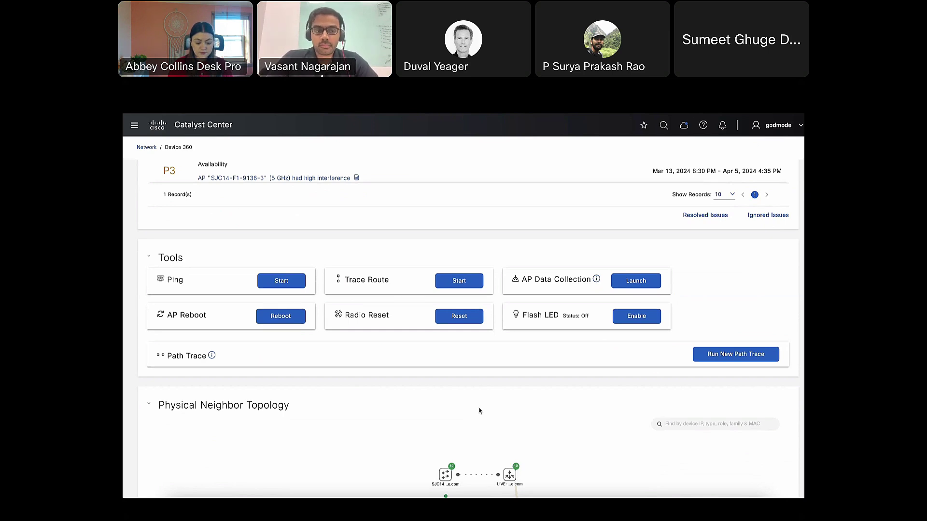
scroll(480, 411, "down", 3)
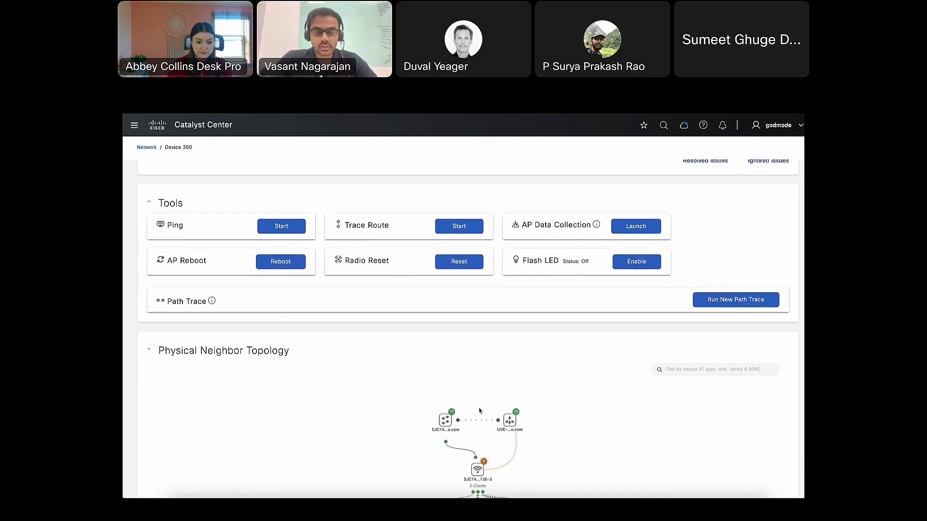
scroll(480, 410, "down", 2)
scroll(480, 411, "down", 2)
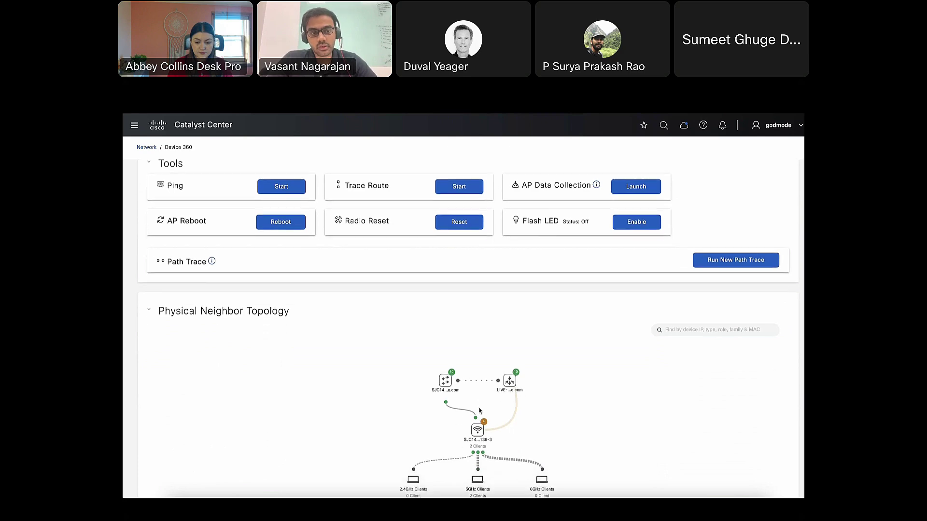
scroll(479, 411, "down", 7)
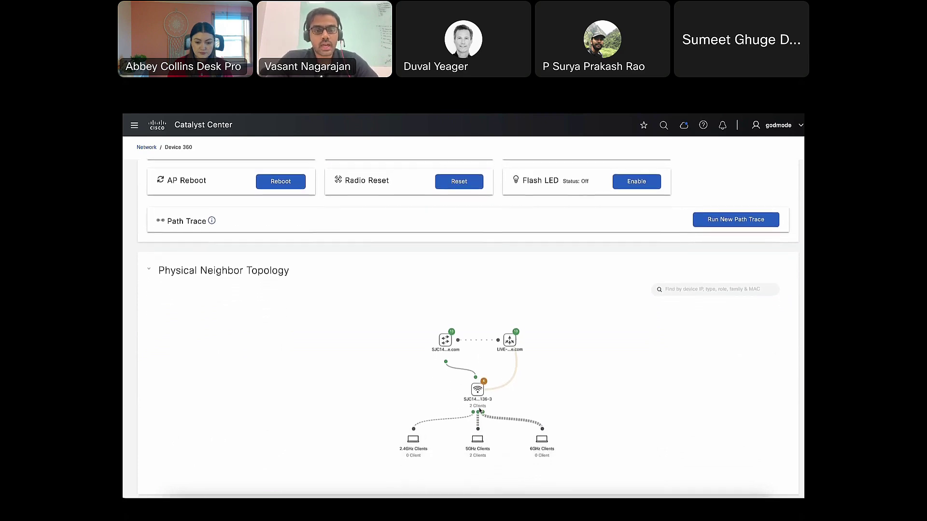
Review the access point's events for Apr 5, 2024 in the Event Viewer and its detailed device information
scroll(480, 411, "down", 6)
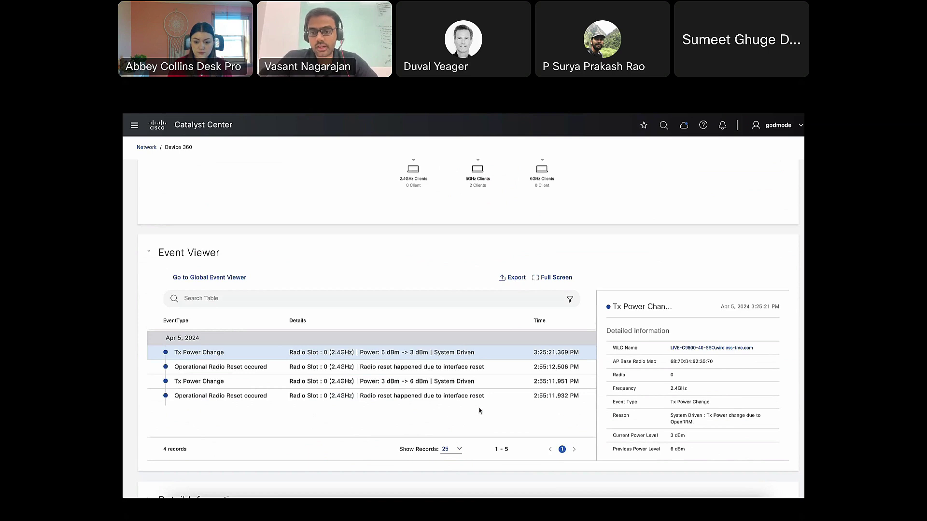
scroll(479, 411, "down", 4)
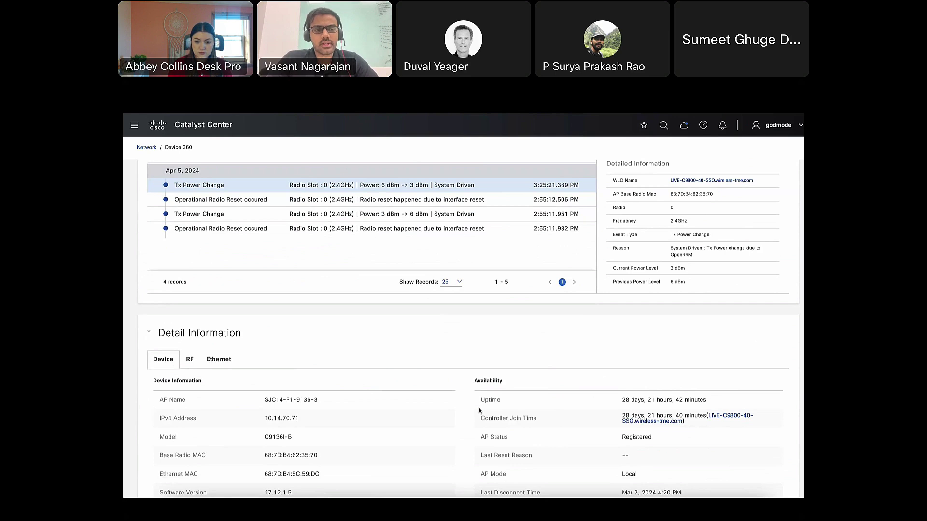
Review the access point's Device, RF and Ethernet detail information in Device 360
scroll(480, 411, "down", 3)
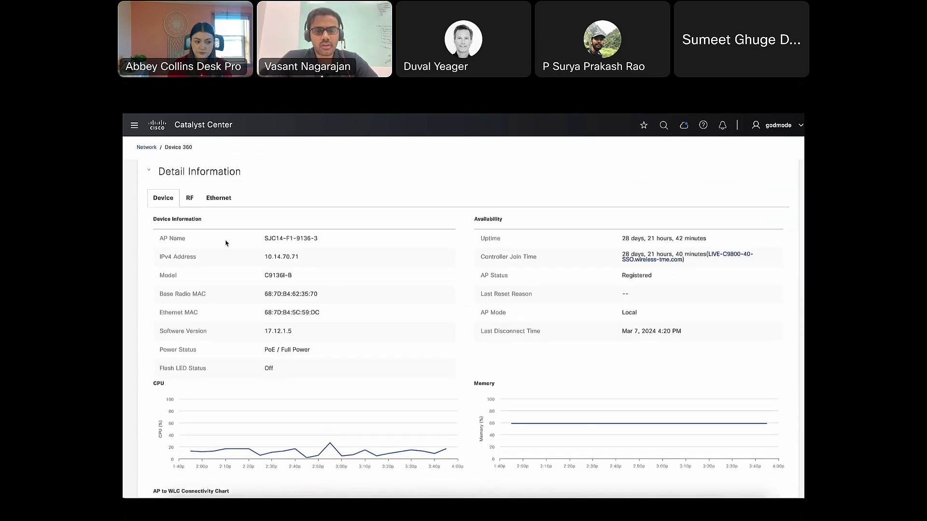
left_click(190, 198)
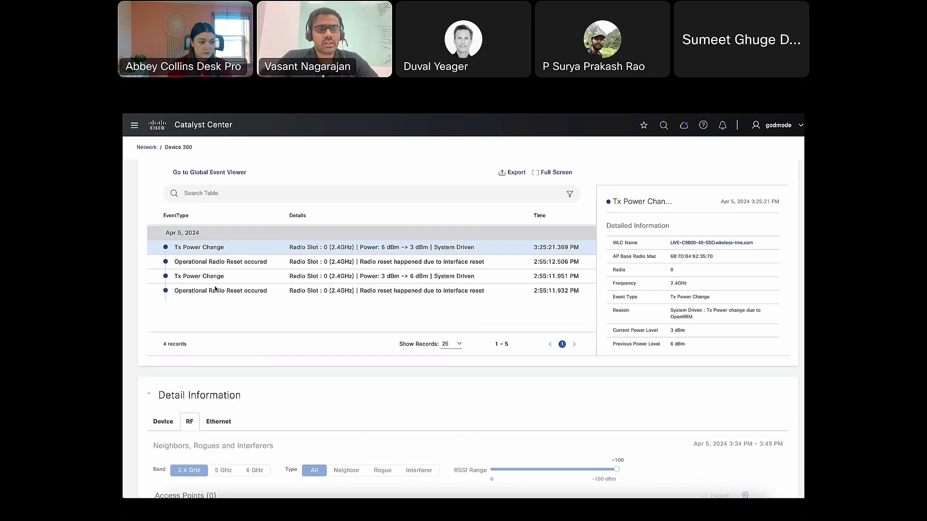
left_click(216, 370)
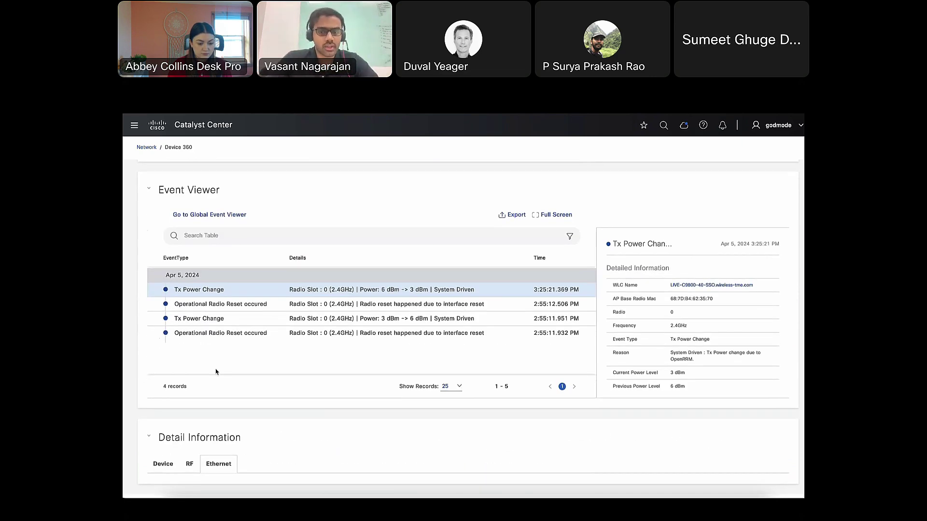
scroll(216, 372, "up", 15)
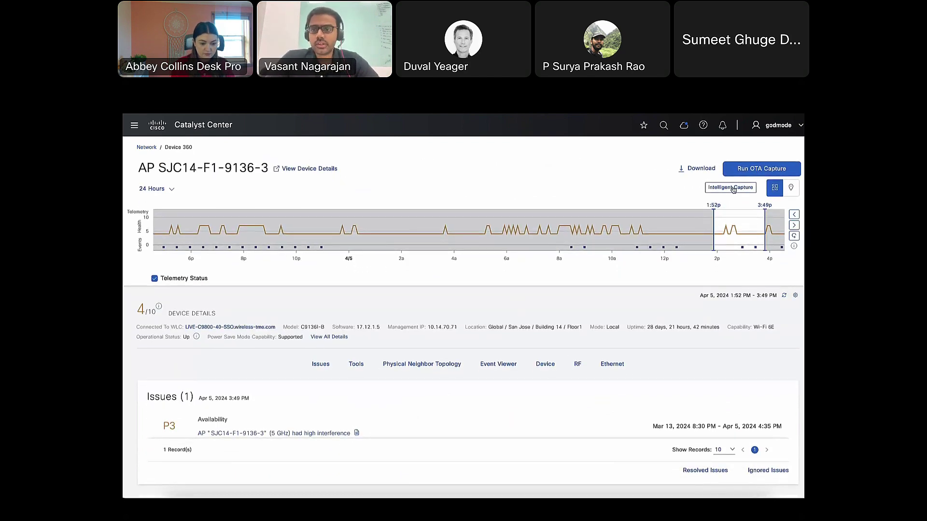
Open Intelligent Capture for the access point and examine the client count and channel utilization charts in its RF statistics
left_click(732, 188)
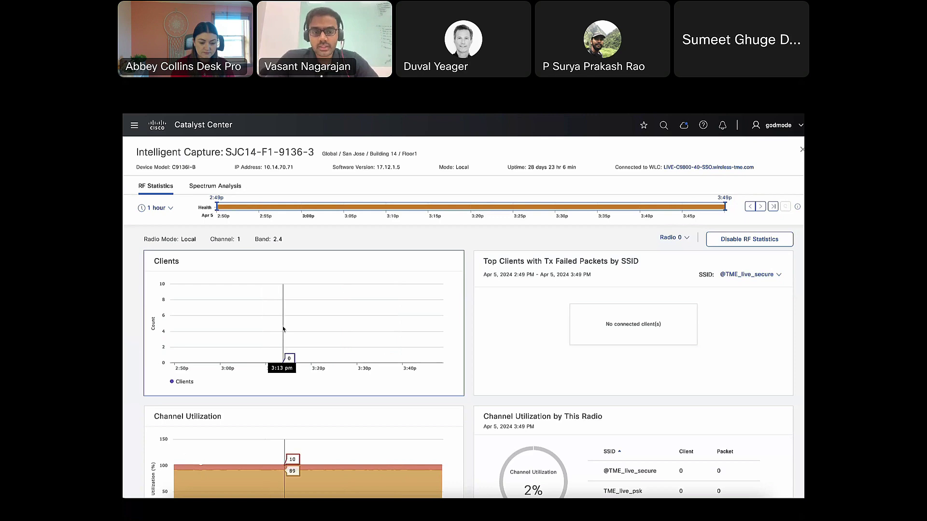
scroll(283, 329, "down", 1)
scroll(283, 329, "down", 3)
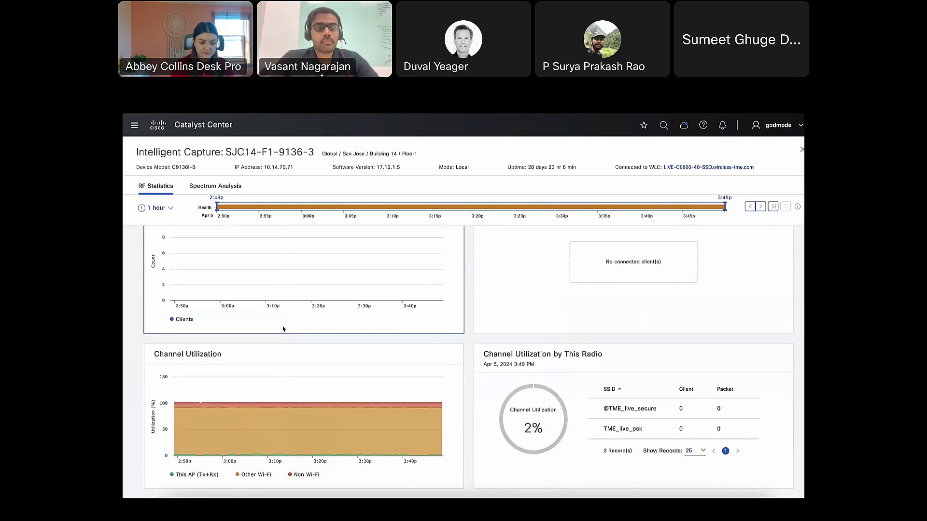
scroll(283, 330, "down", 4)
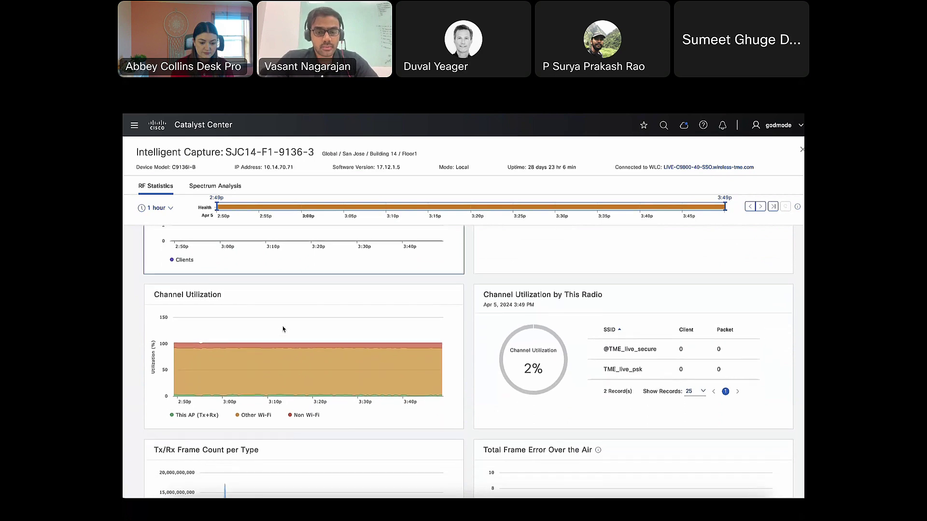
scroll(283, 329, "down", 2)
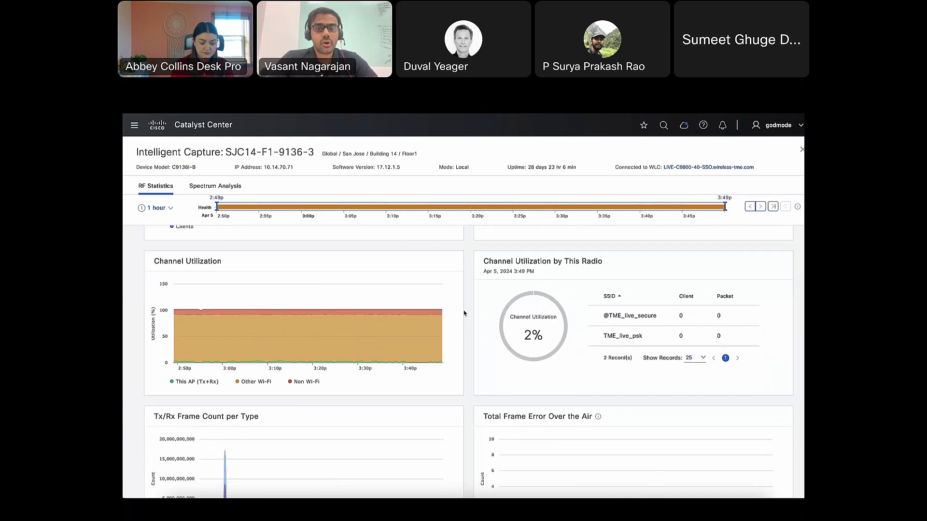
scroll(462, 314, "down", 2)
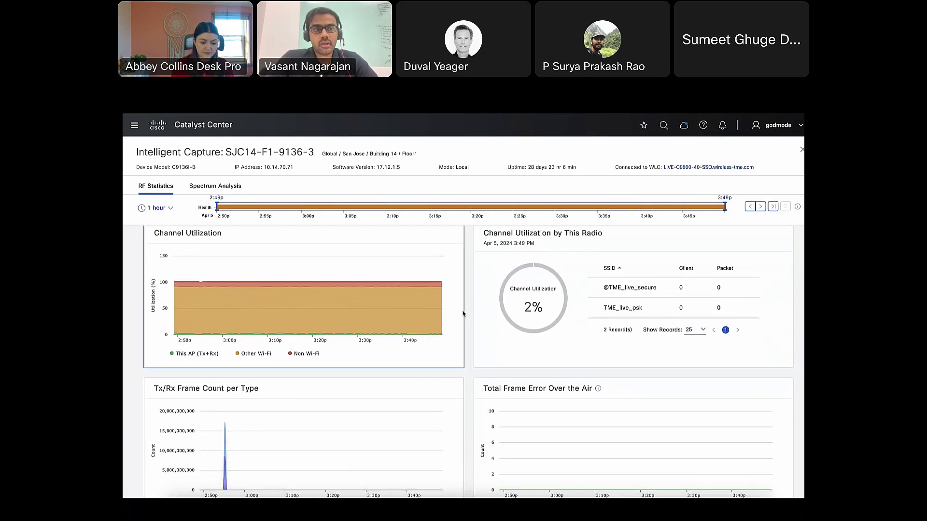
Examine the frame count, frame error, Tx power, noise floor and multicast/broadcast charts, and close Intelligent Capture
scroll(462, 314, "down", 7)
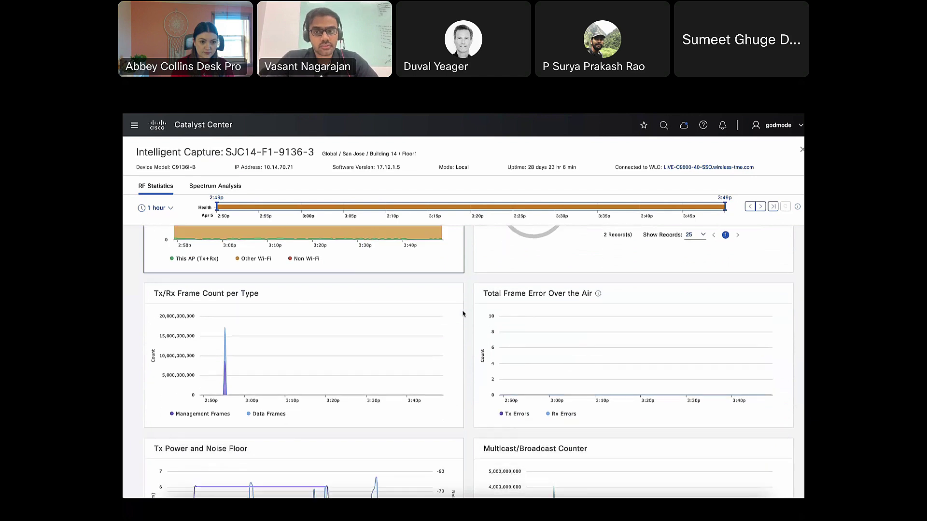
scroll(462, 314, "down", 3)
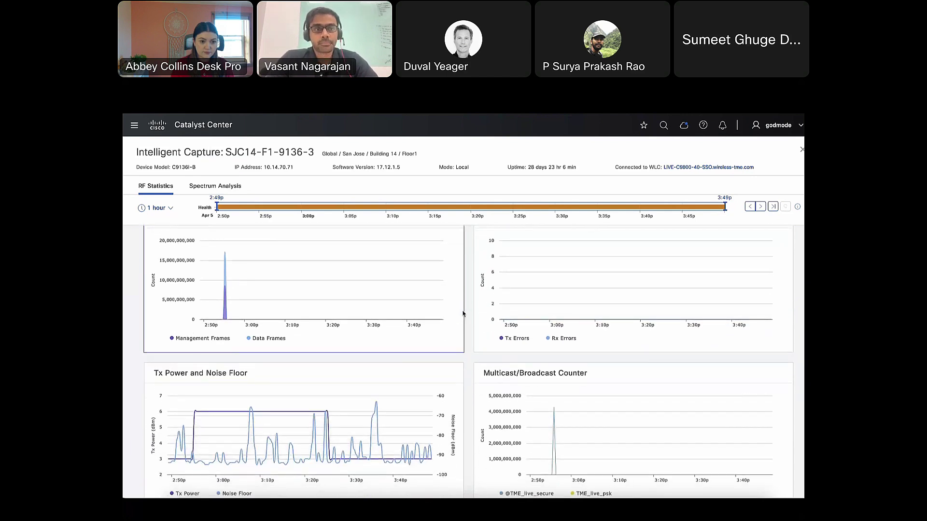
scroll(462, 314, "down", 1)
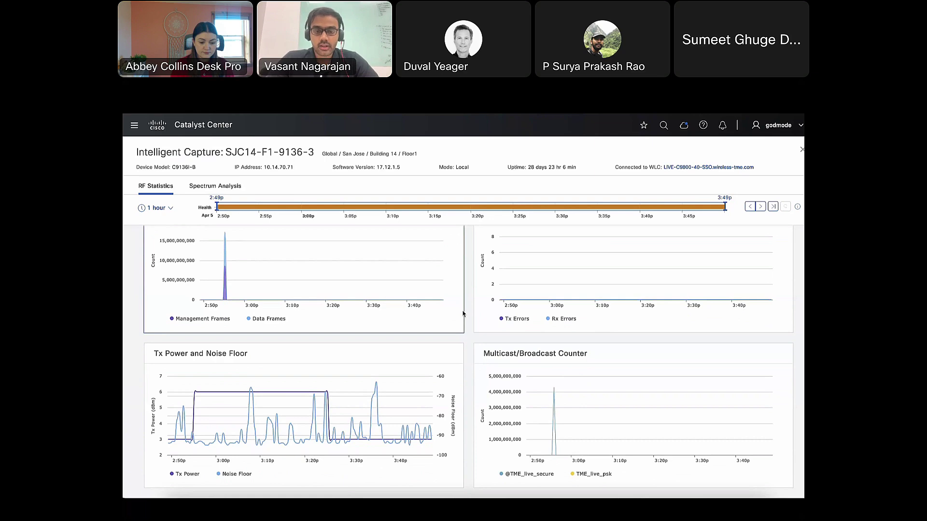
scroll(462, 314, "up", 6)
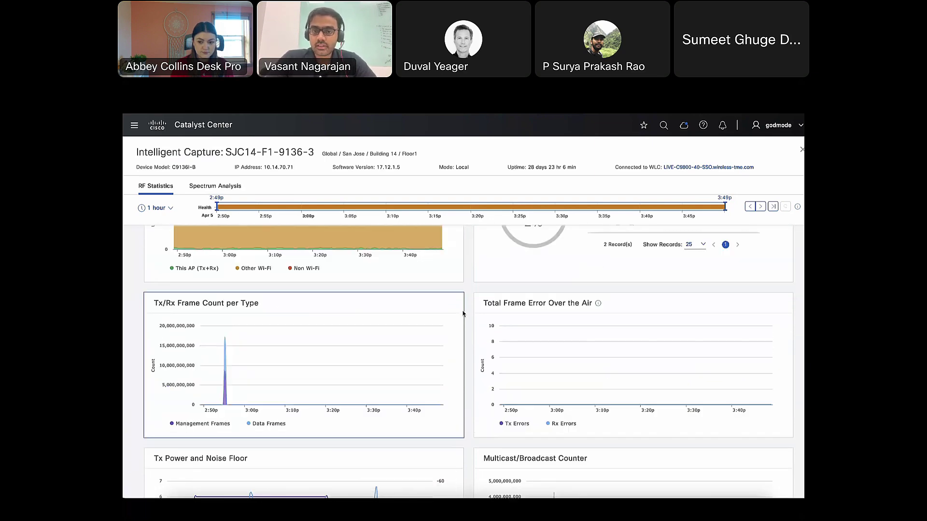
scroll(463, 314, "down", 7)
scroll(463, 313, "up", 18)
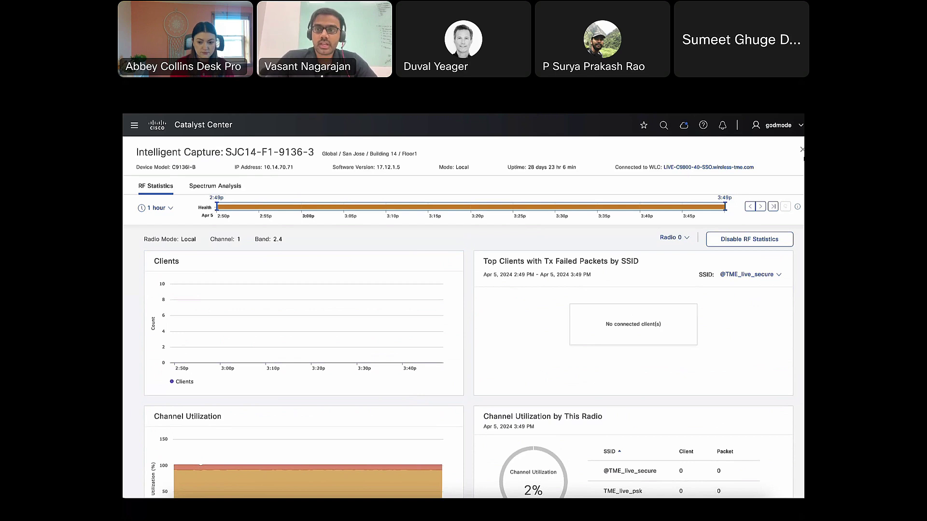
left_click(803, 151)
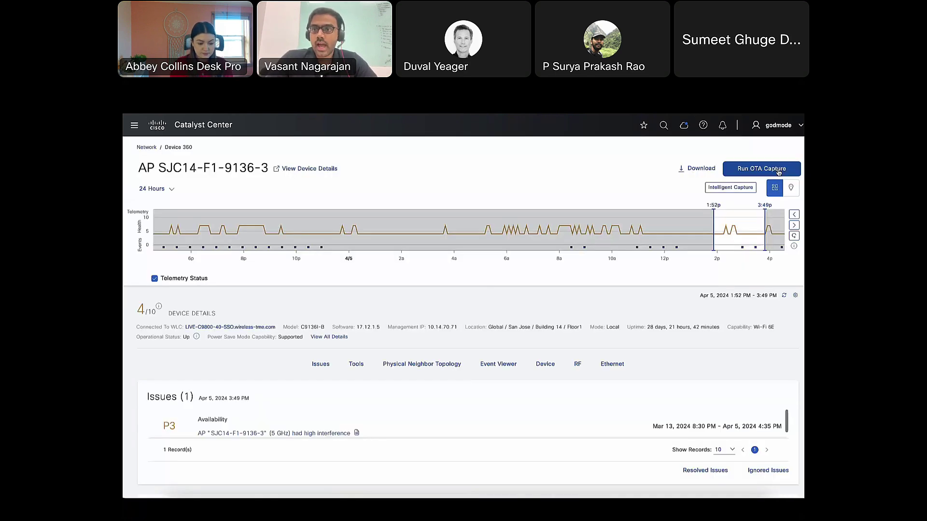
Open the over-the-air capture setup for the access point and review the Floor1 map used for choosing sniffer access points
left_click(773, 173)
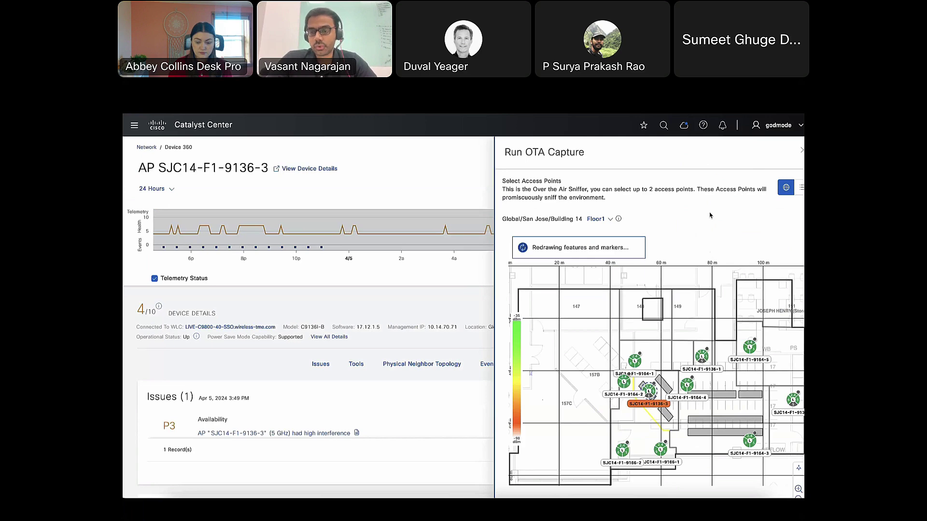
scroll(710, 215, "down", 1)
scroll(710, 215, "down", 5)
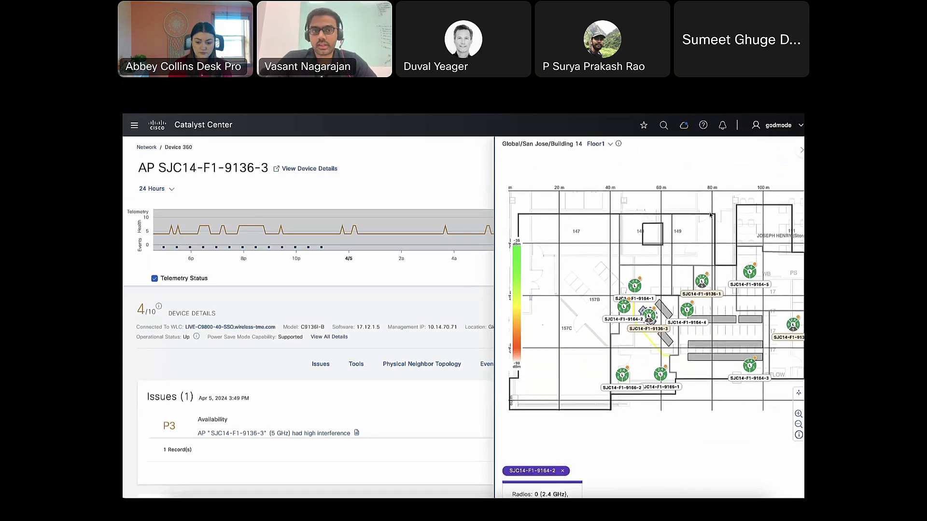
scroll(710, 215, "up", 6)
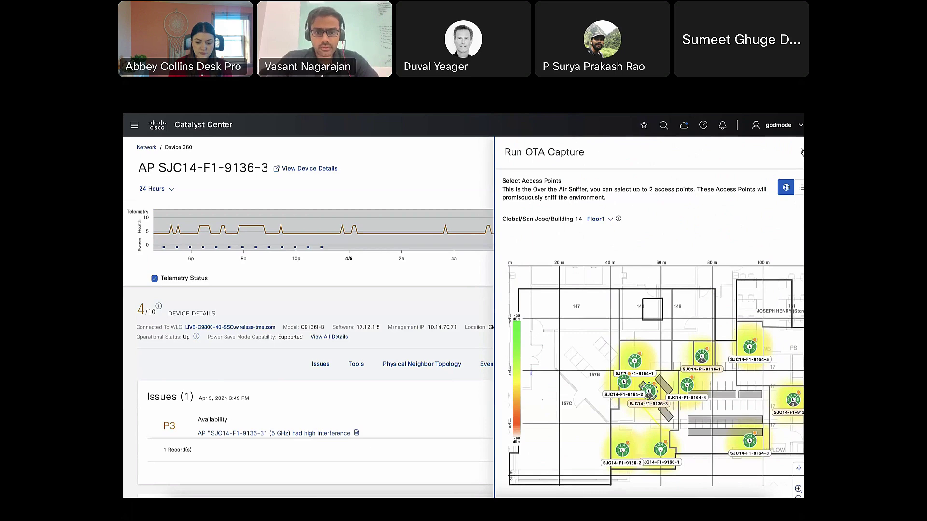
mouse_move(316, 381)
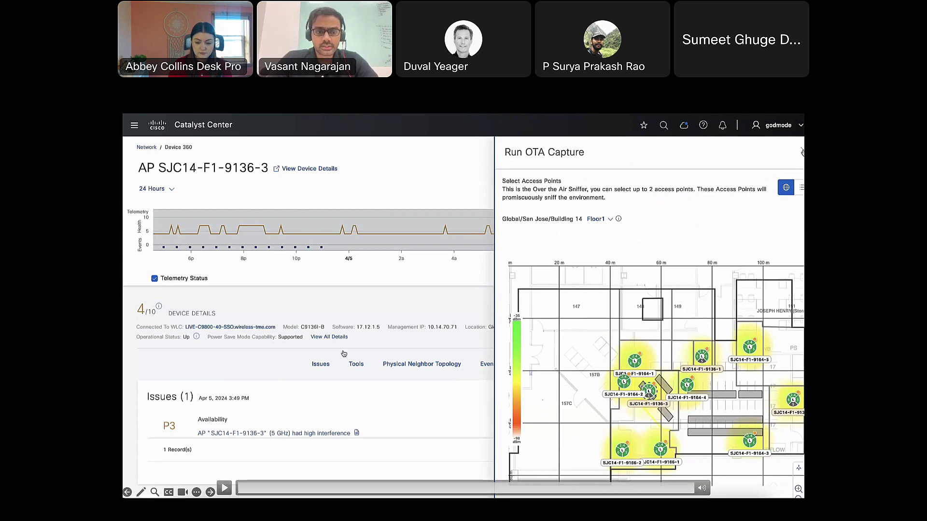
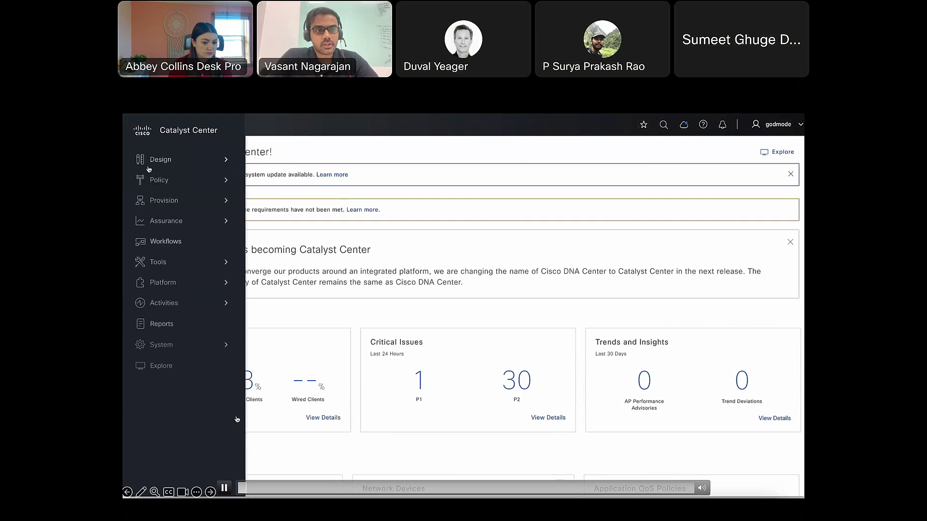
Open the AI-Enhanced RRM dashboard for the AI-enabled site San Jose/Building 18
mouse_move(183, 221)
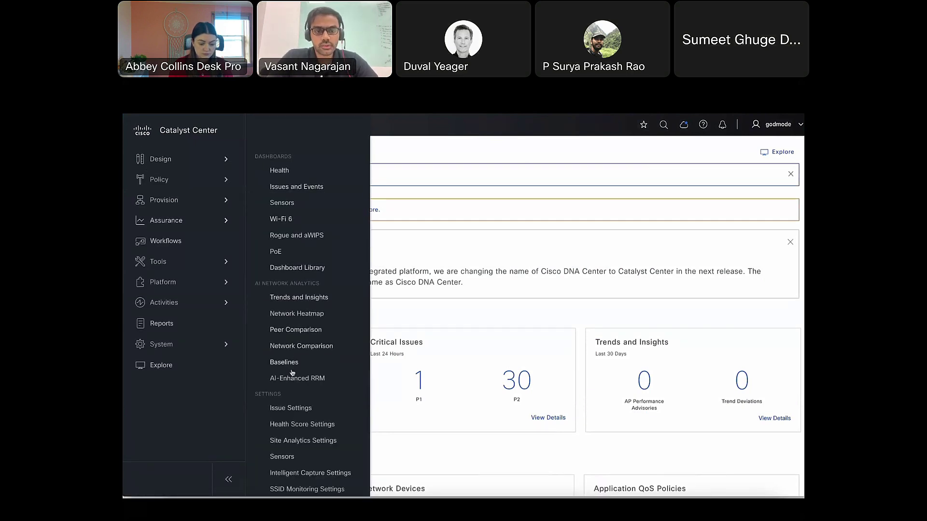
left_click(292, 379)
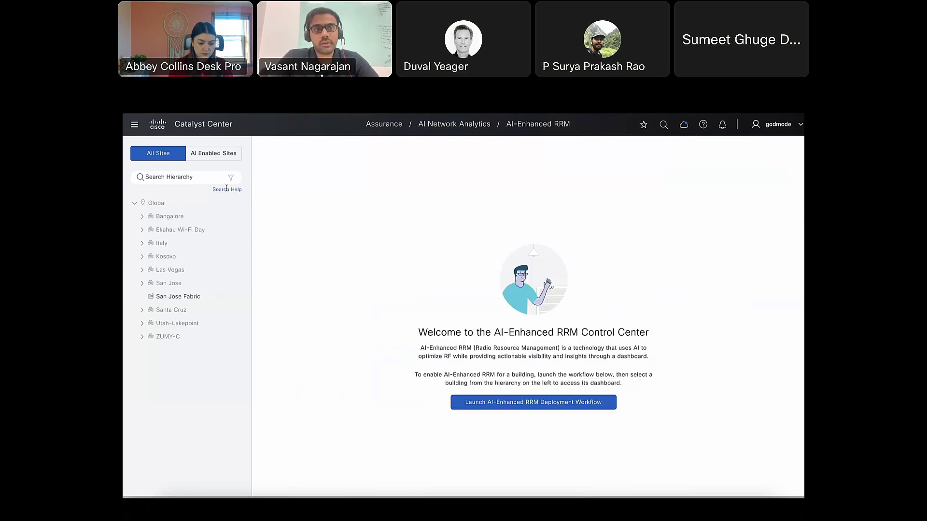
left_click(227, 159)
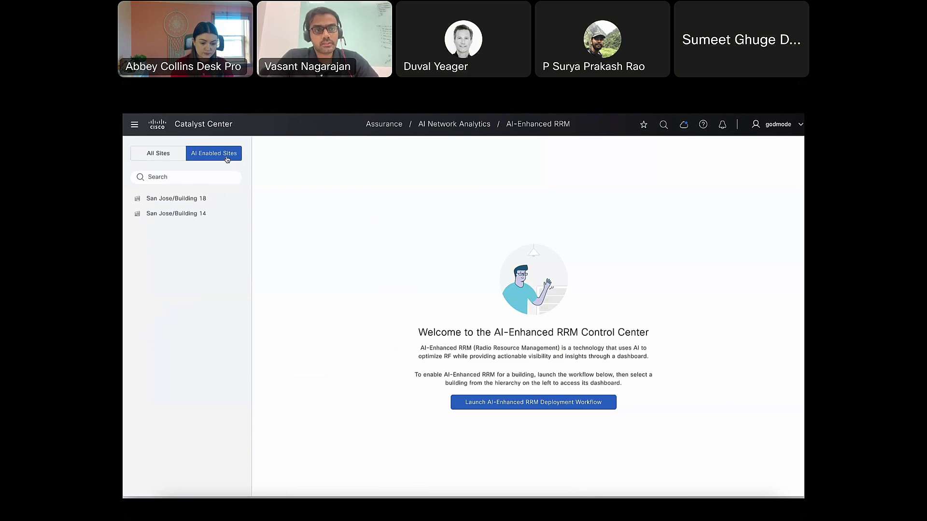
left_click(184, 199)
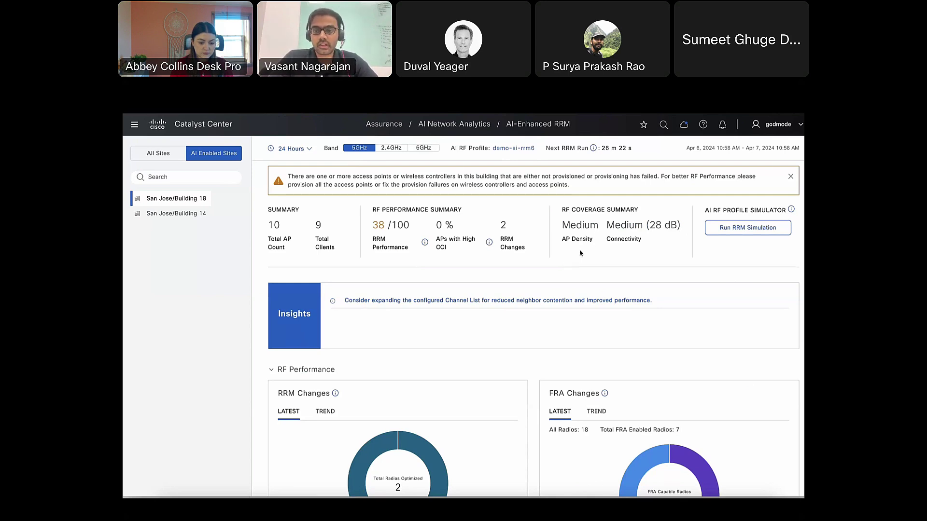
Select the Channel List recommendation from the channel expansion insight for Building 18's 5 GHz band and run its simulation
scroll(580, 253, "down", 1)
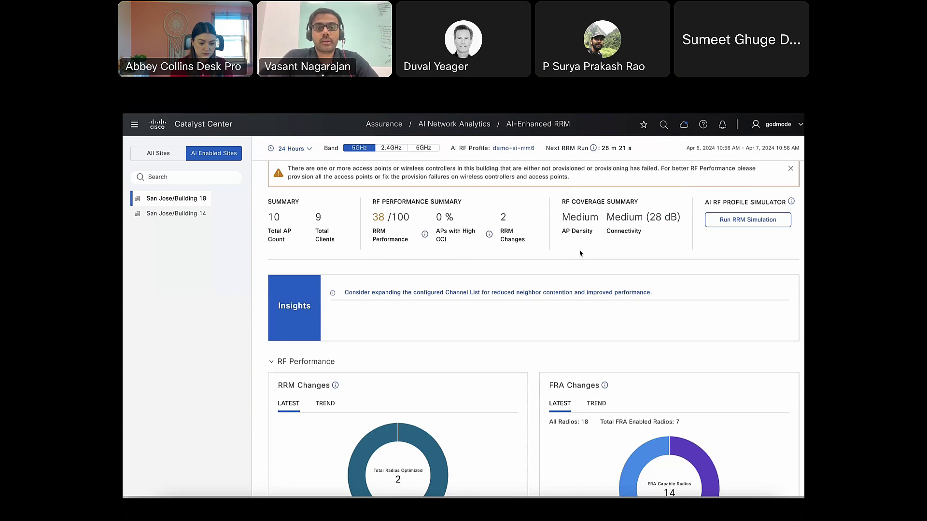
scroll(580, 254, "down", 3)
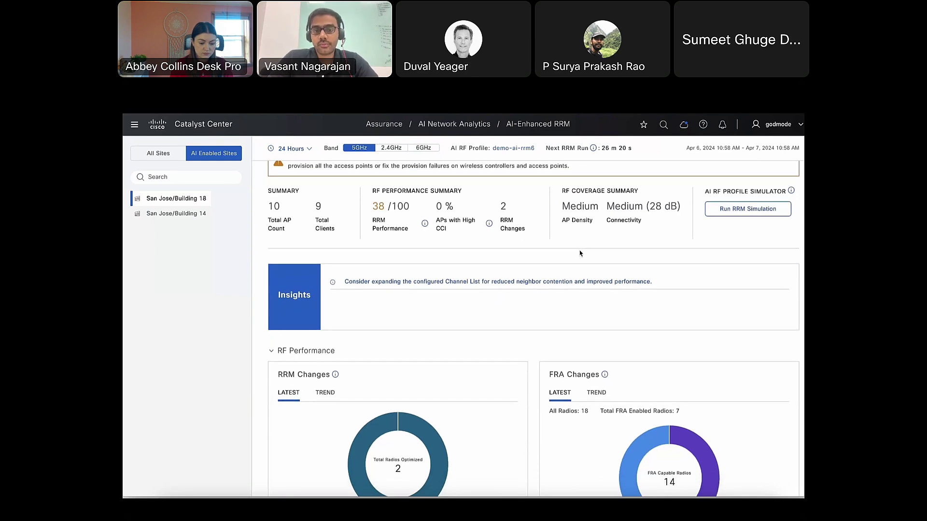
left_click(554, 273)
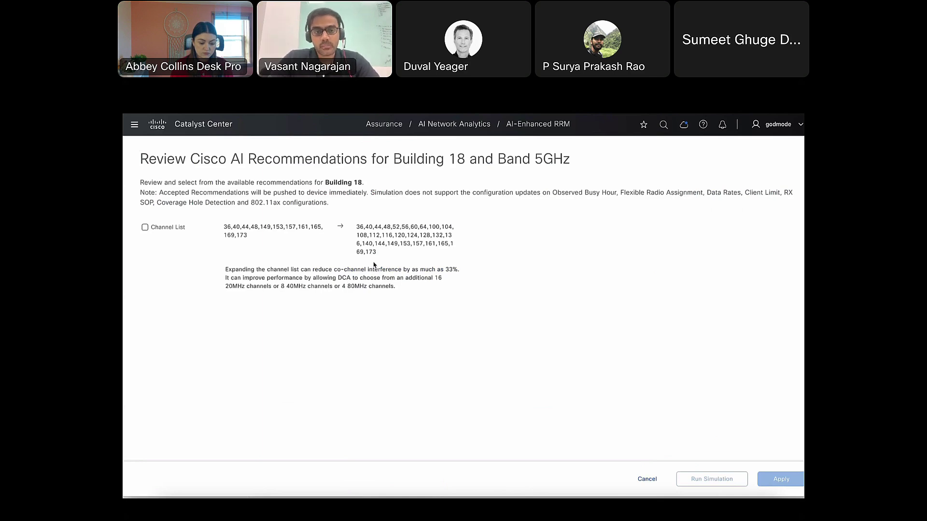
left_click(145, 227)
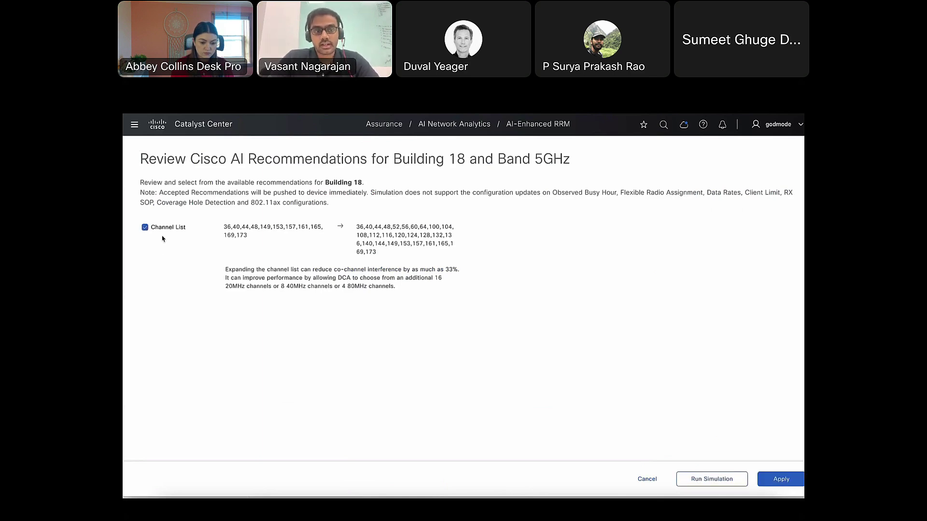
left_click(721, 479)
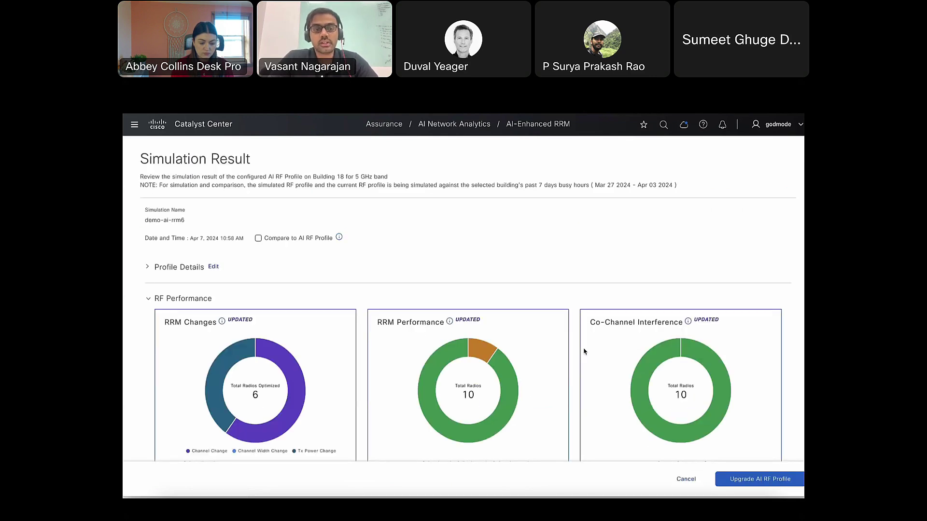
Examine the simulation result's RF performance charts, per-channel utilization and radar charts, AP spatial density and power distribution
scroll(584, 351, "down", 1)
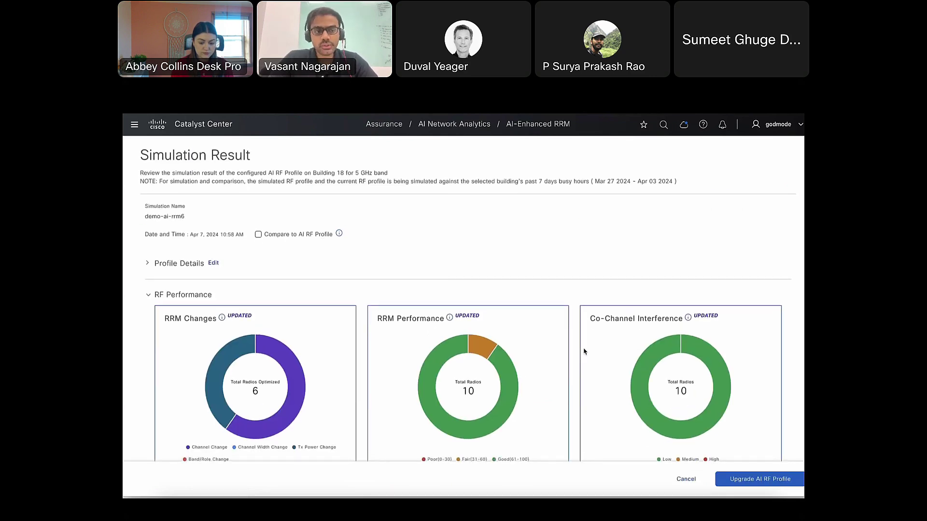
scroll(584, 352, "down", 3)
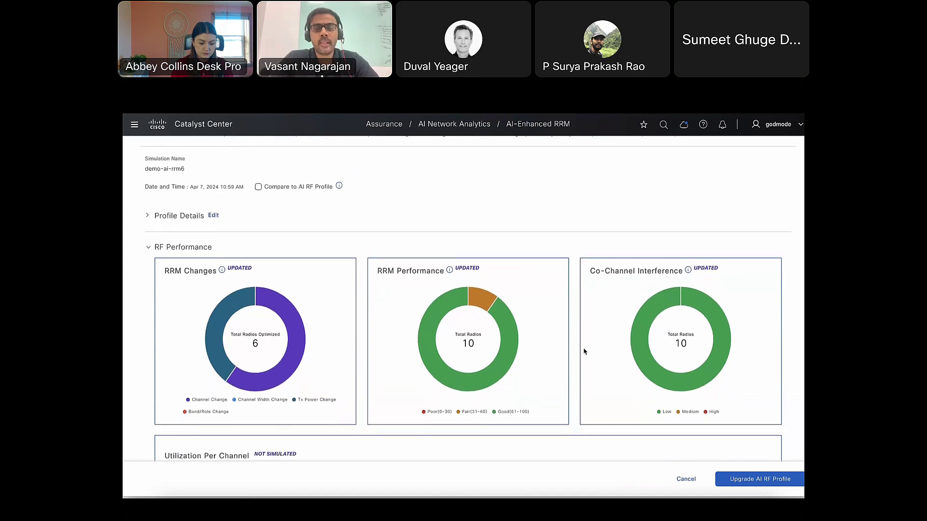
scroll(584, 352, "down", 5)
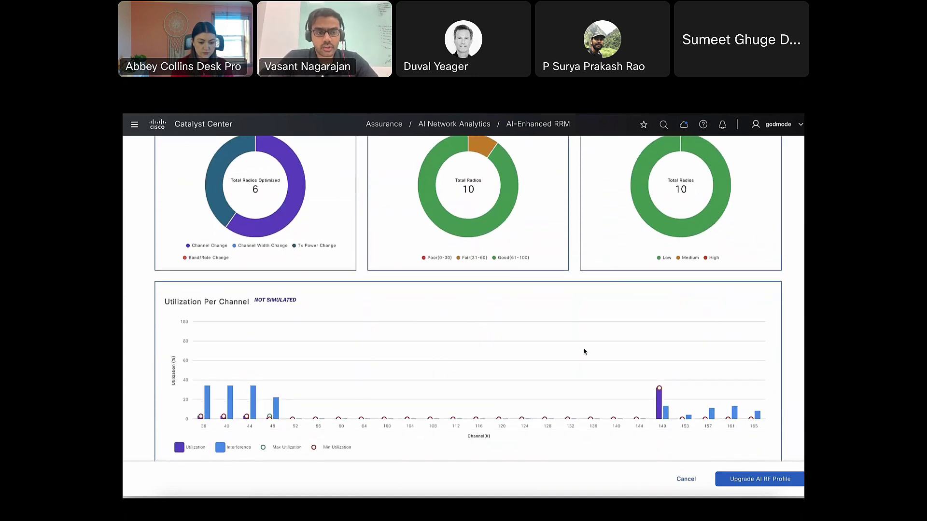
scroll(584, 351, "down", 6)
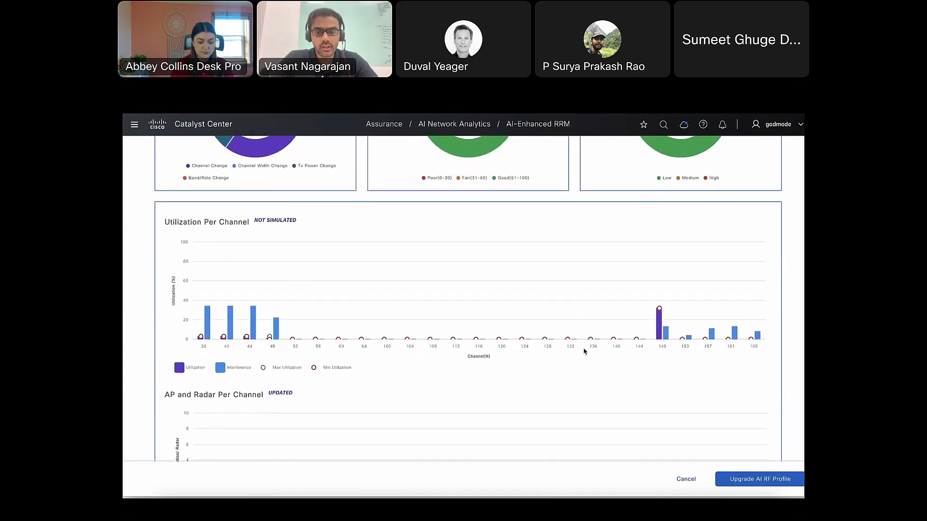
scroll(584, 351, "down", 5)
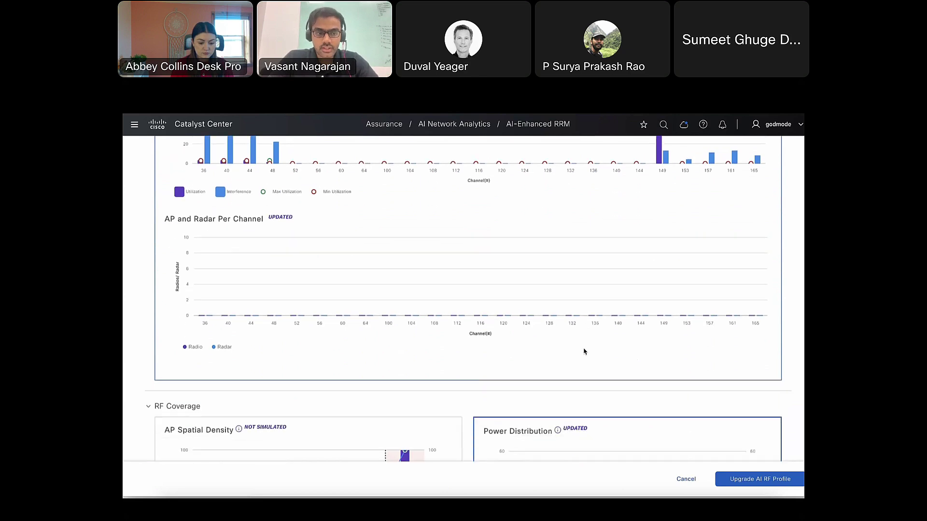
scroll(584, 351, "down", 3)
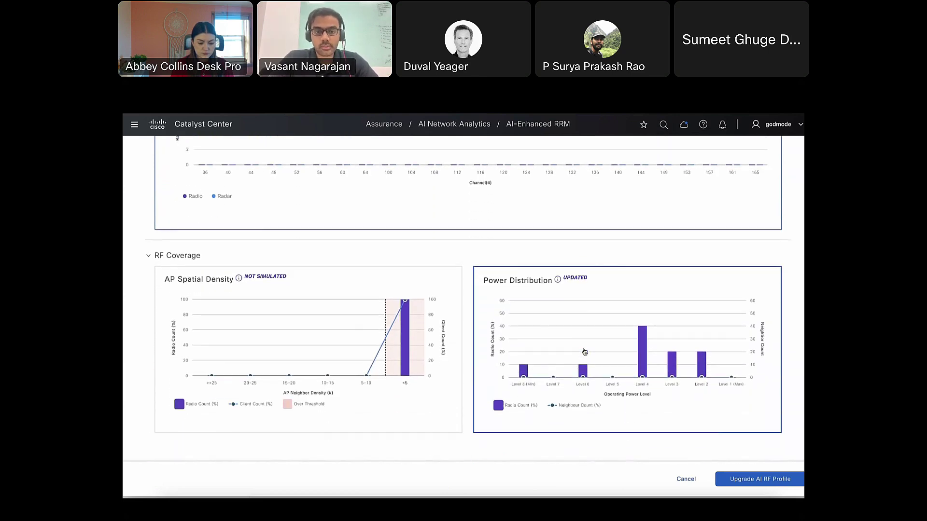
Leave the simulation result without upgrading the AI RF profile and return to the Building 18 dashboard
scroll(584, 352, "up", 15)
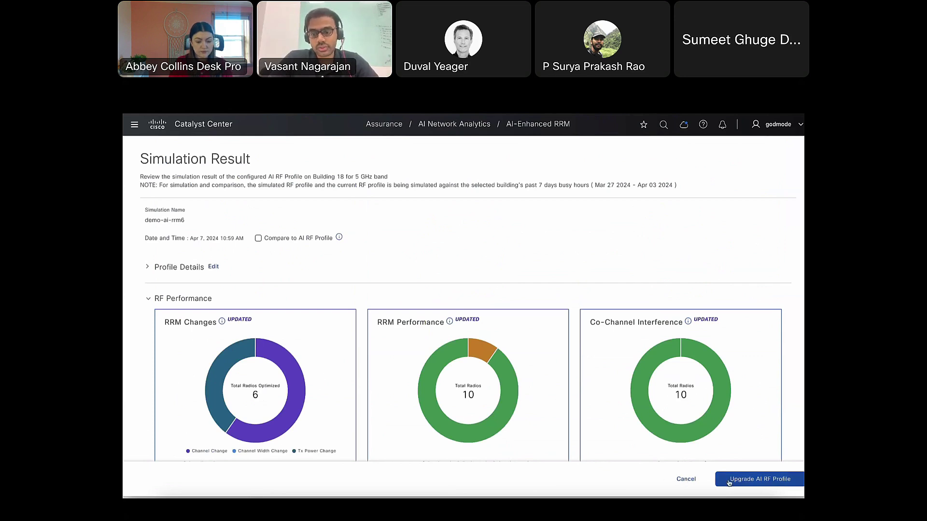
left_click(686, 480)
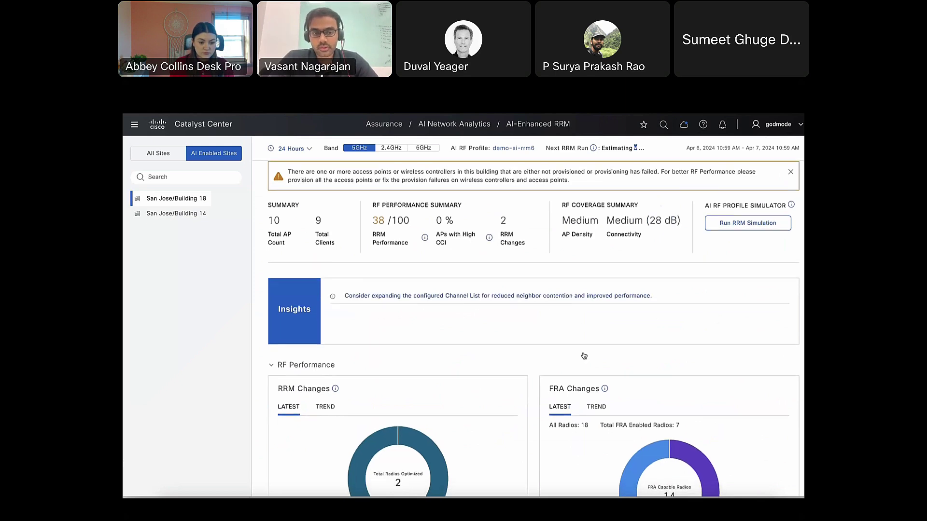
Examine Building 18's 5 GHz RRM and FRA changes, RRM performance, co-channel interference, channel utilization, RF coverage and service bundle options
scroll(583, 356, "down", 1)
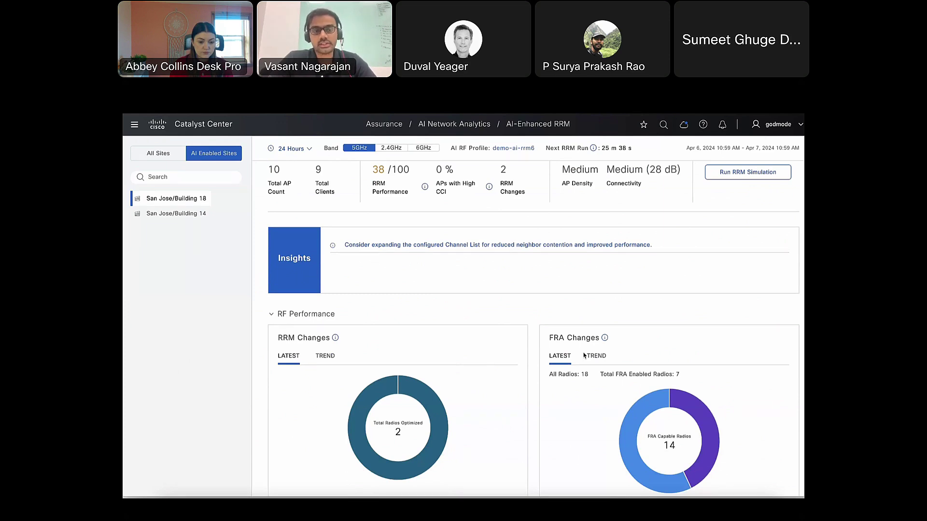
scroll(583, 355, "down", 1)
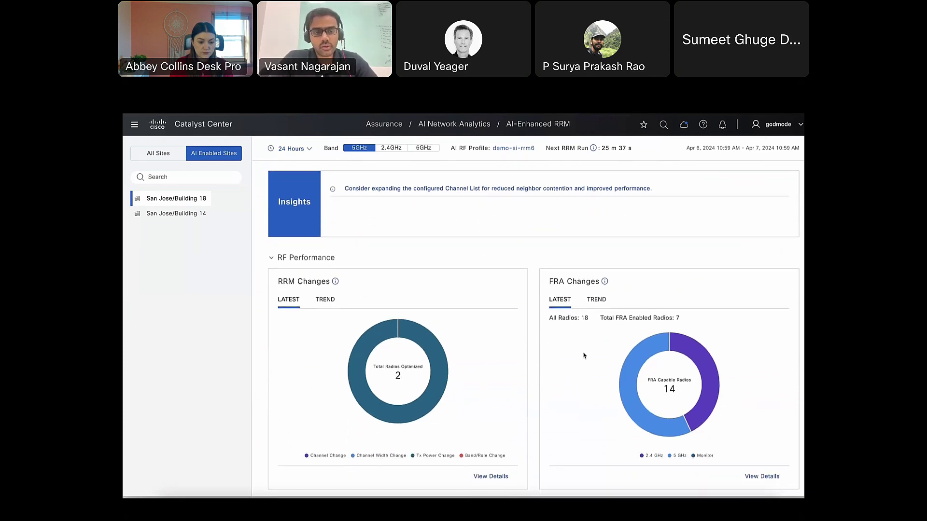
scroll(583, 355, "down", 1)
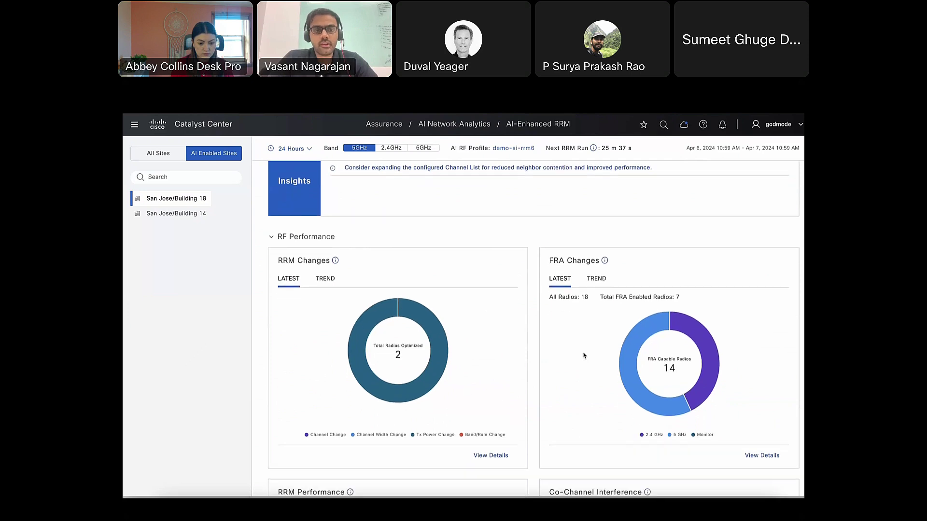
scroll(583, 356, "down", 1)
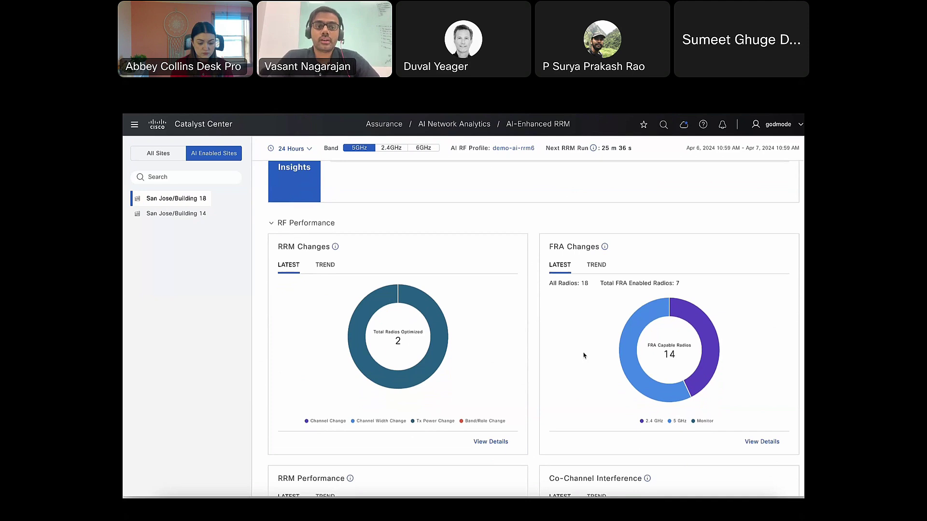
scroll(583, 356, "down", 2)
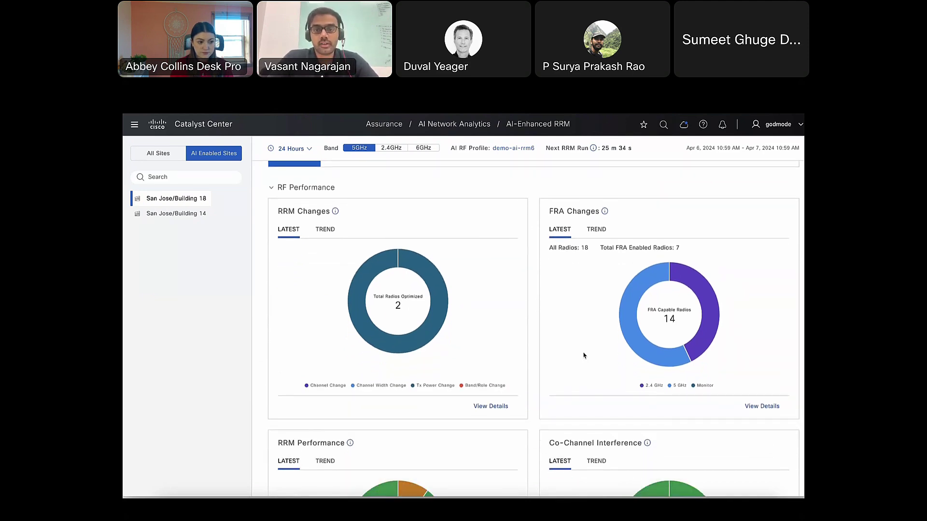
scroll(583, 356, "down", 1)
scroll(583, 355, "down", 4)
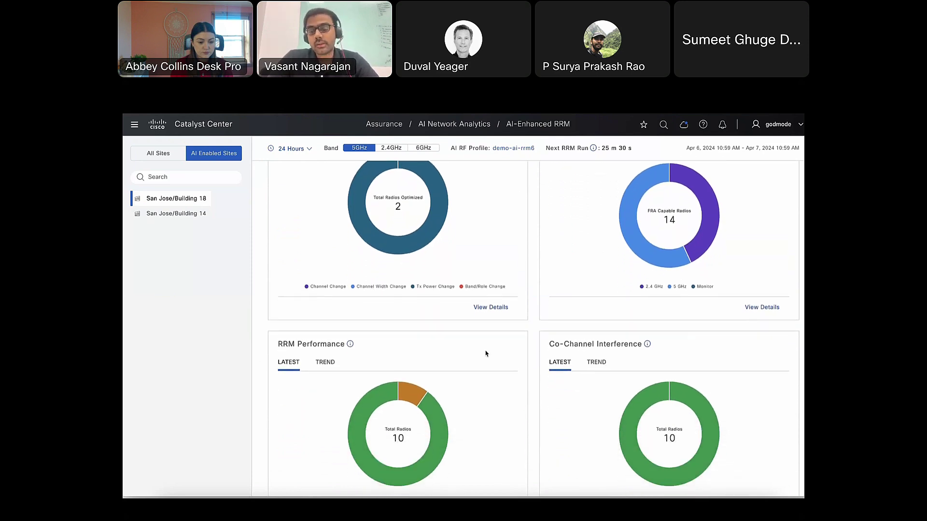
scroll(444, 341, "down", 2)
scroll(444, 340, "down", 4)
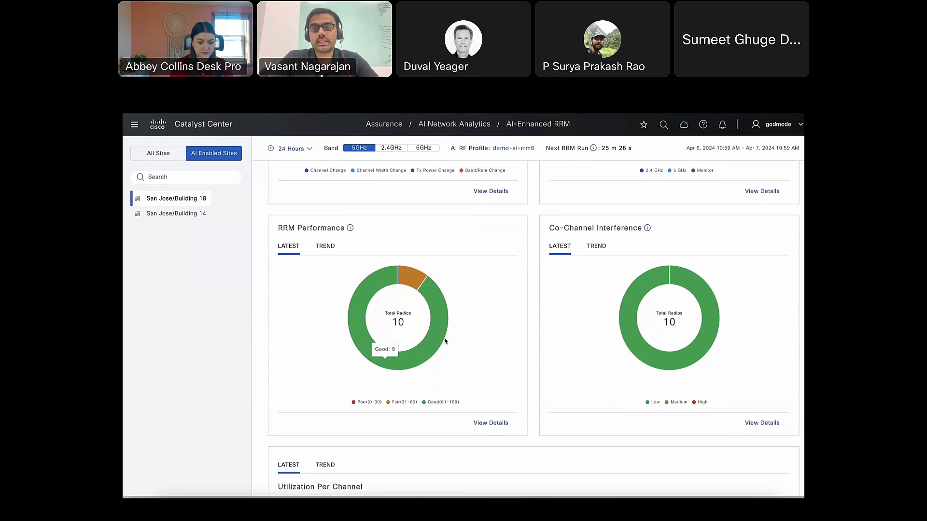
scroll(445, 340, "down", 4)
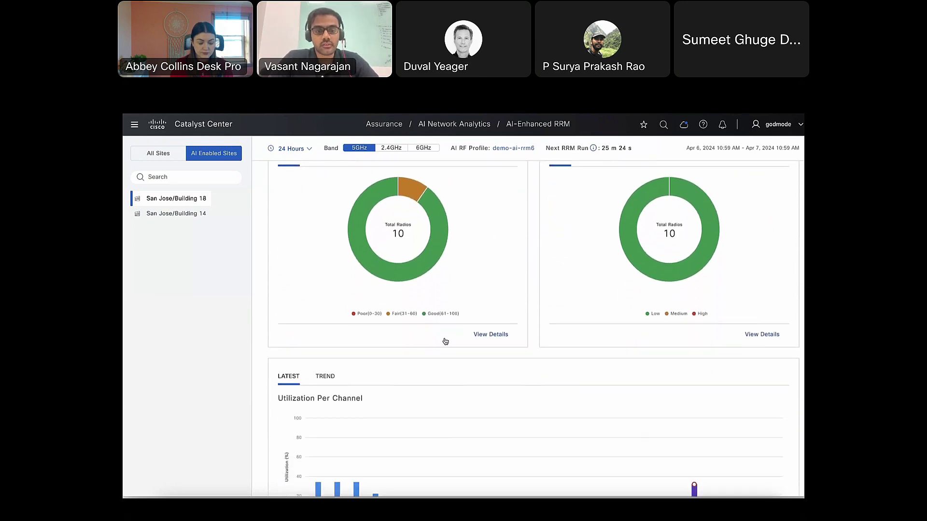
scroll(445, 341, "down", 6)
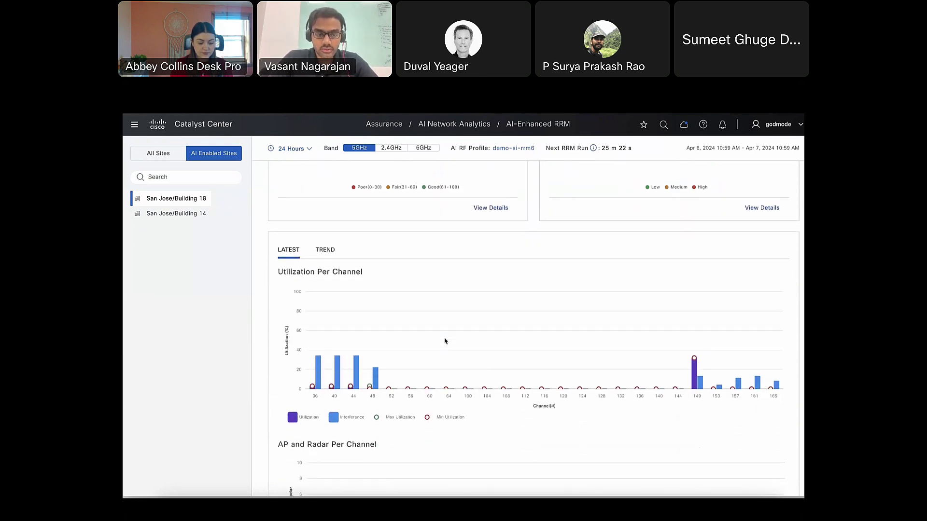
scroll(445, 340, "down", 8)
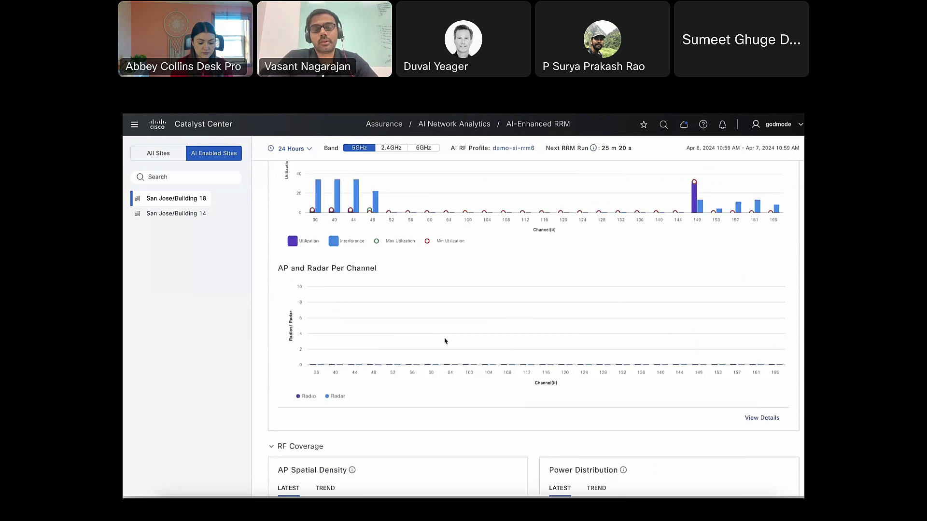
scroll(445, 341, "down", 8)
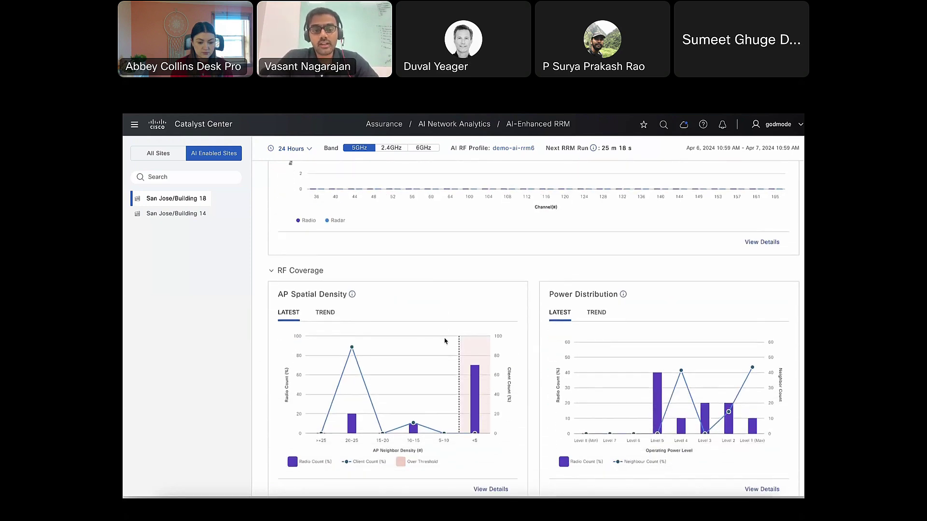
scroll(444, 341, "down", 6)
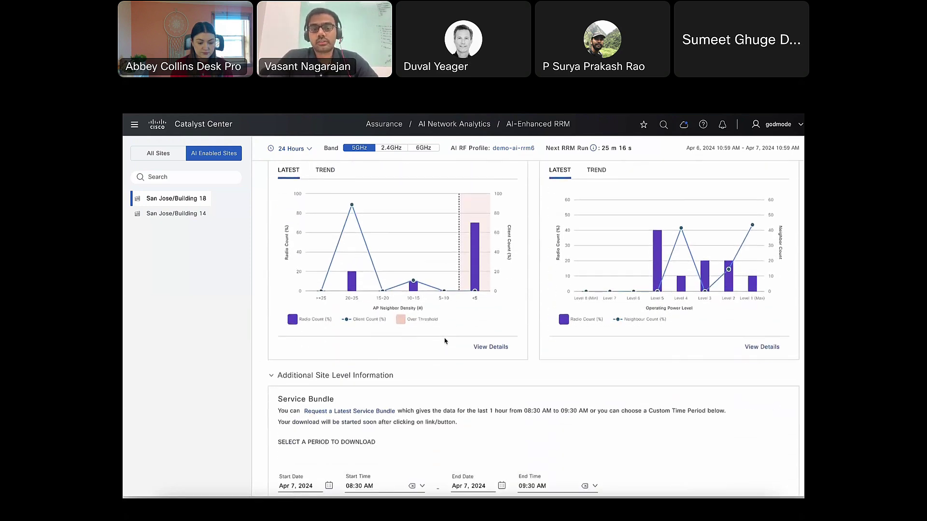
scroll(445, 341, "down", 3)
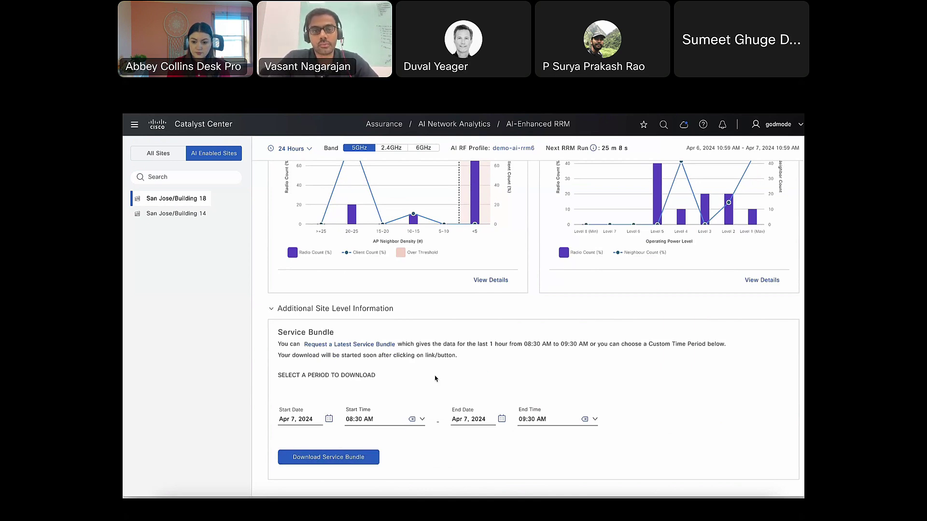
scroll(435, 379, "up", 20)
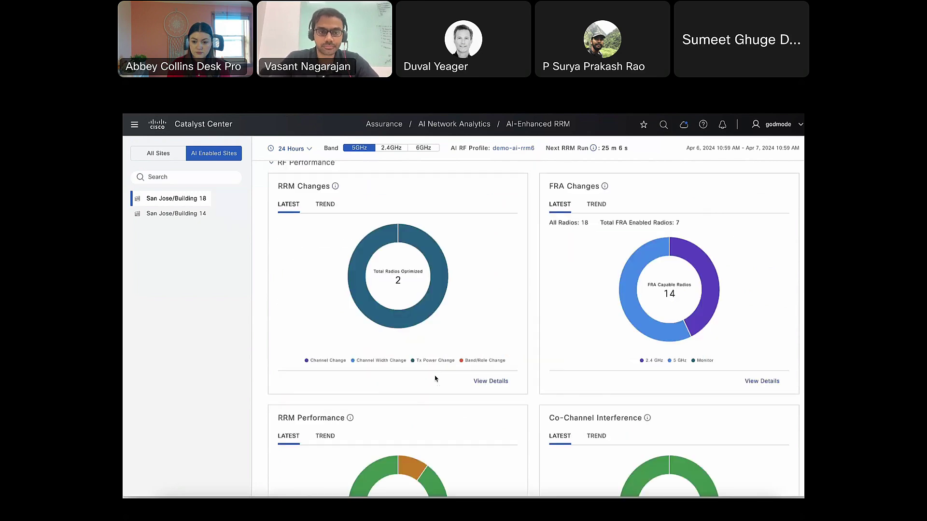
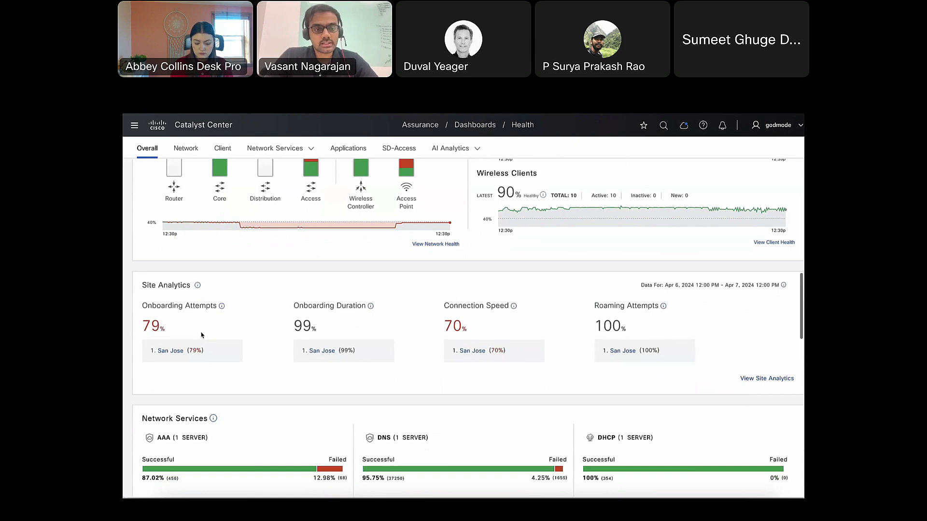
Review the Site Analytics KPIs on the overall health dashboard and open San Jose's Onboarding Attempts analytics
scroll(202, 335, "down", 3)
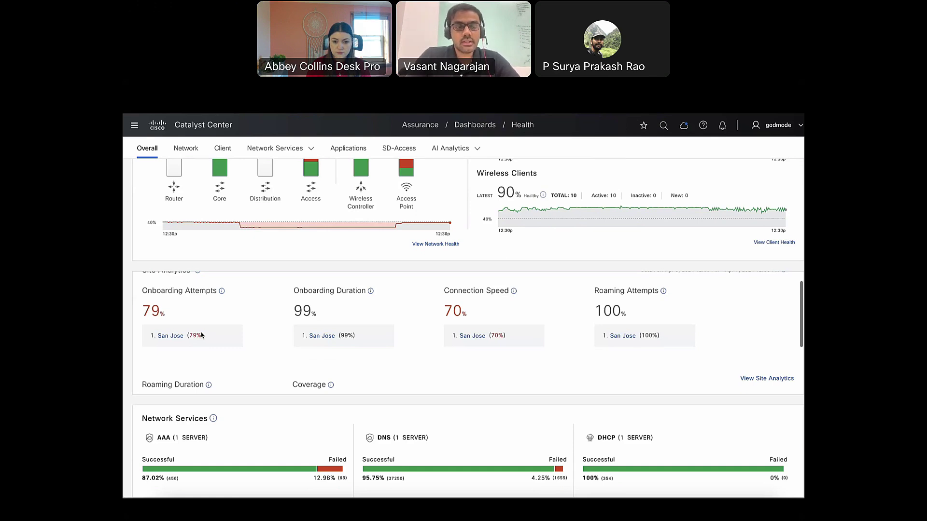
scroll(201, 335, "up", 1)
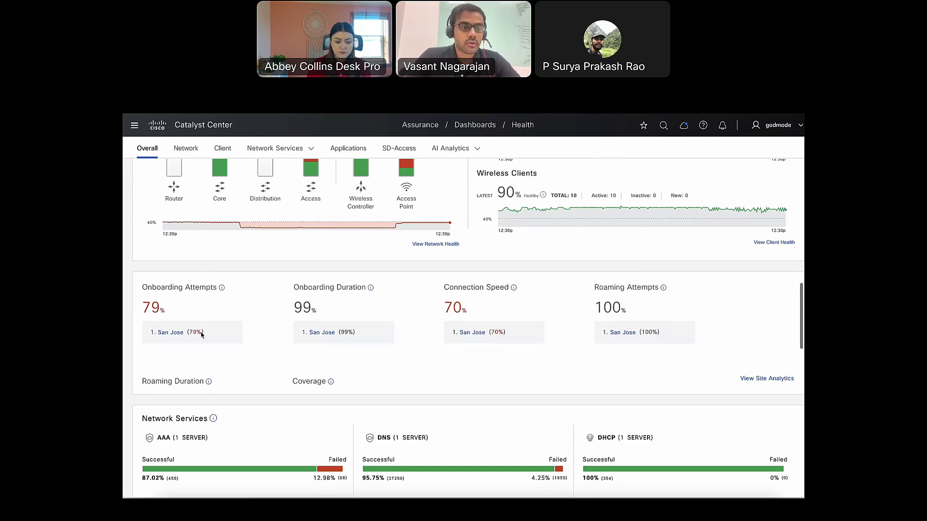
scroll(201, 335, "down", 3)
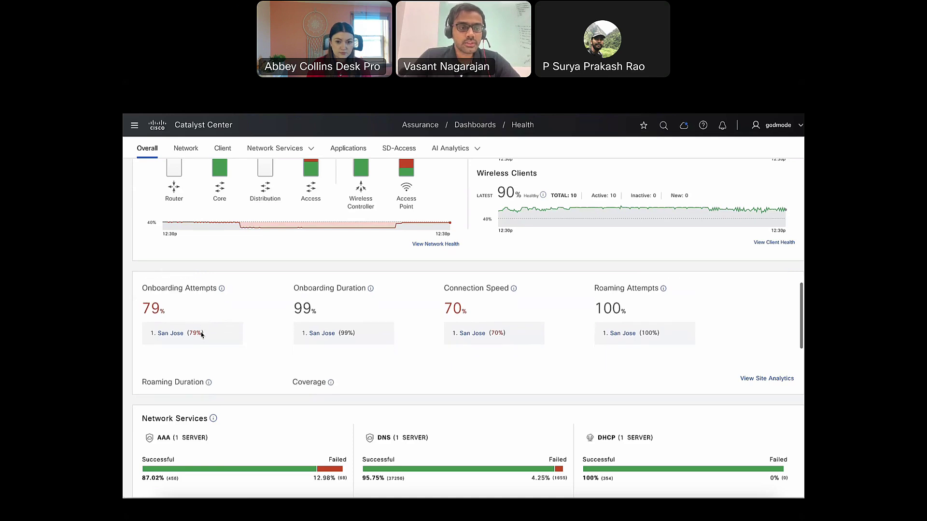
scroll(201, 335, "up", 3)
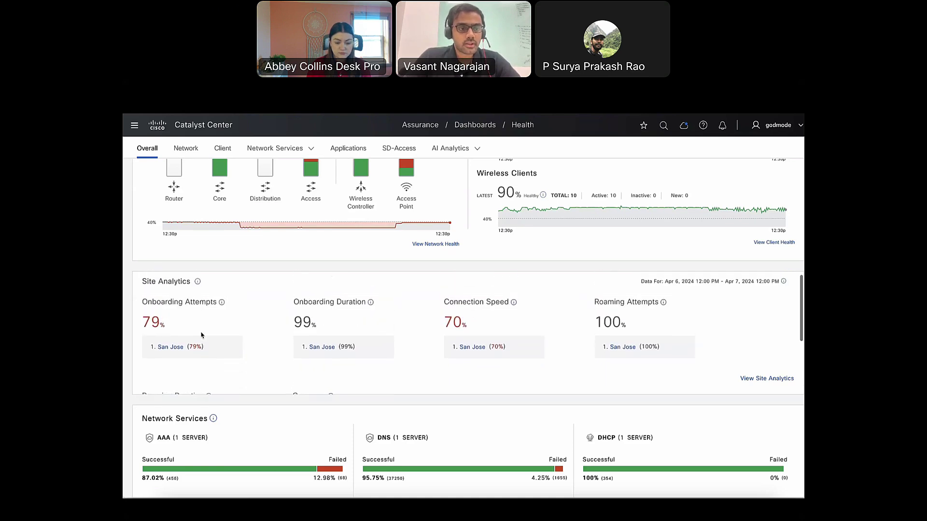
scroll(201, 335, "up", 1)
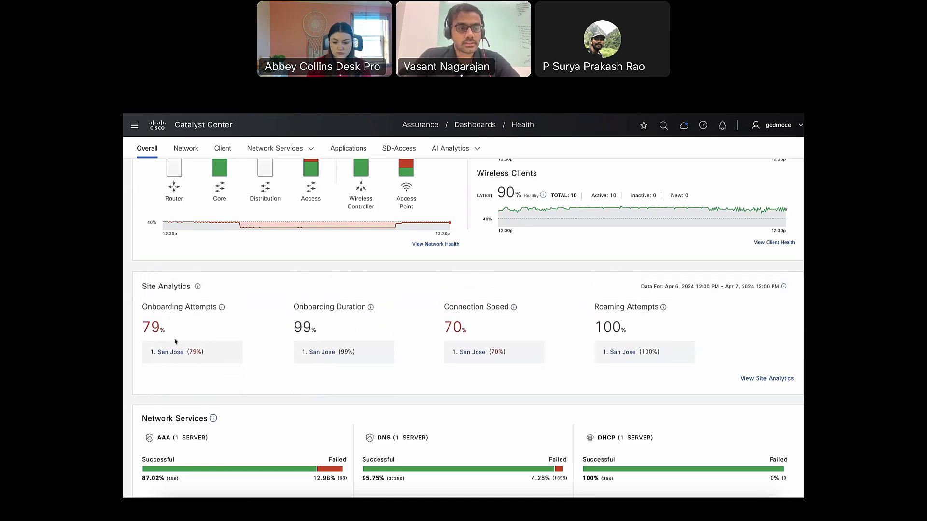
left_click(174, 354)
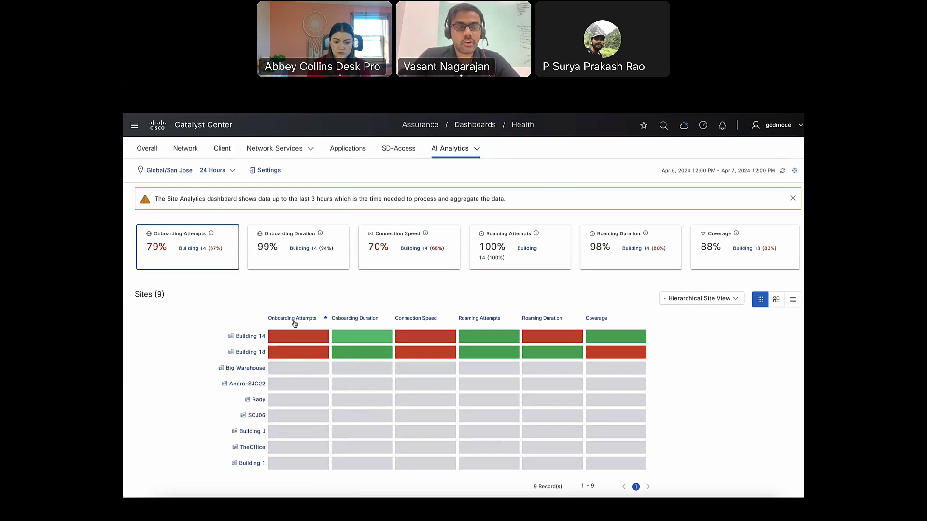
Drill down into Building 14 and inspect its onboarding attempts timeline for the failure periods
left_click(256, 340)
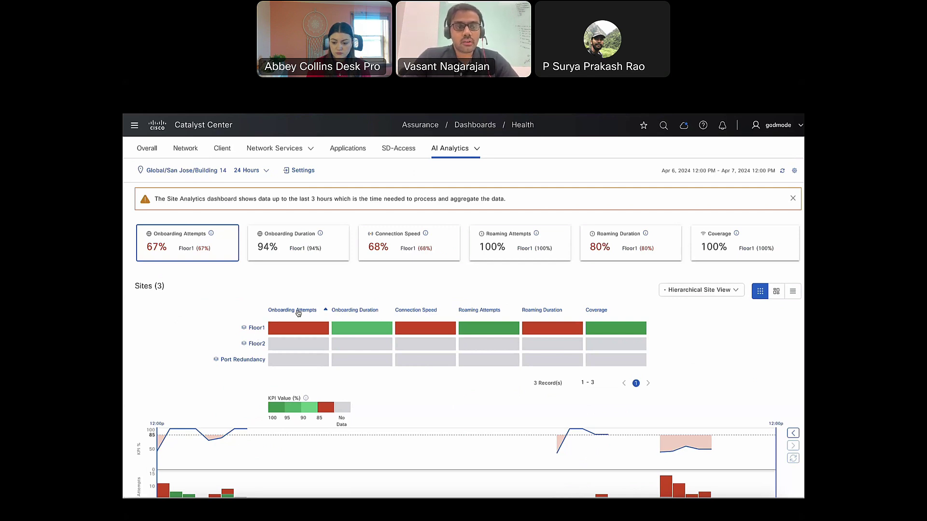
mouse_move(302, 338)
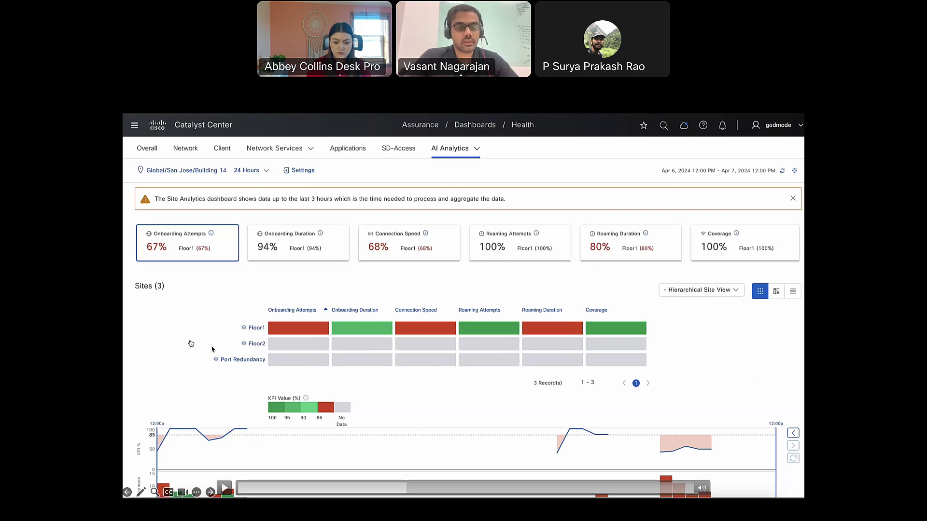
key("space")
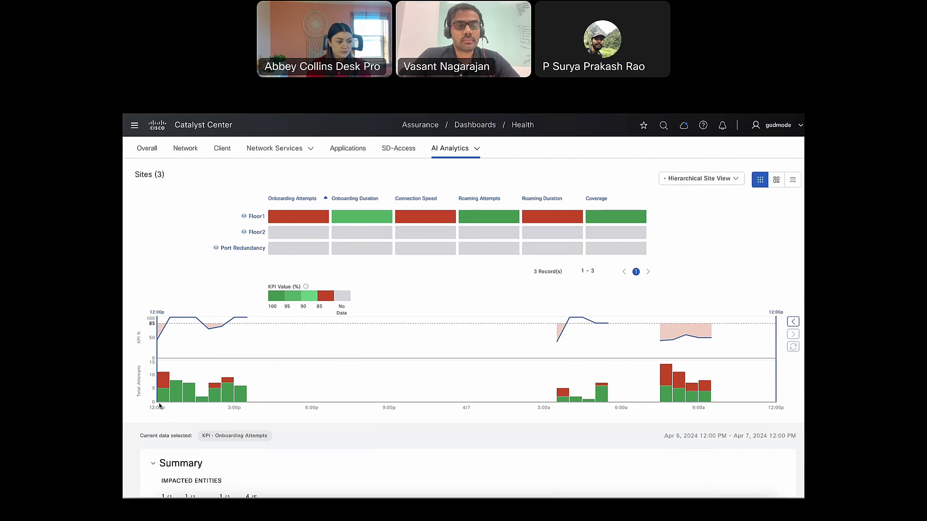
mouse_move(163, 386)
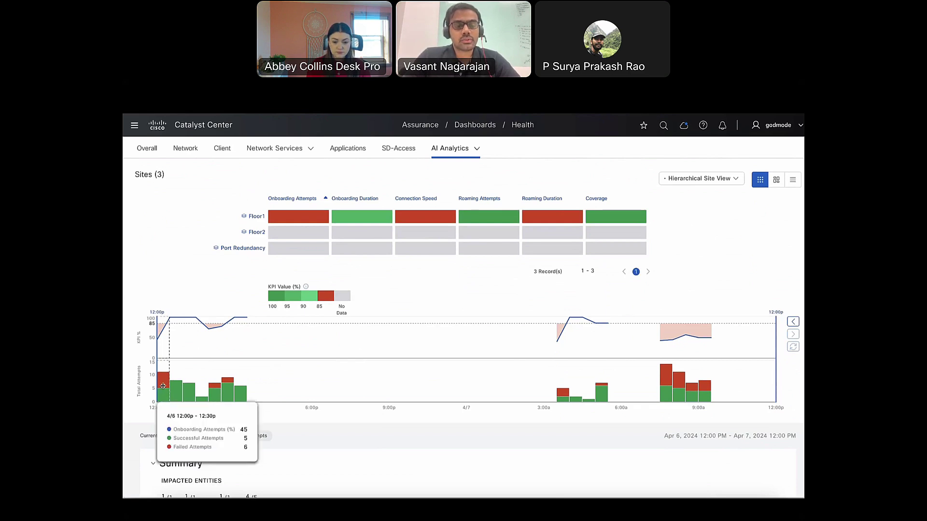
mouse_move(707, 401)
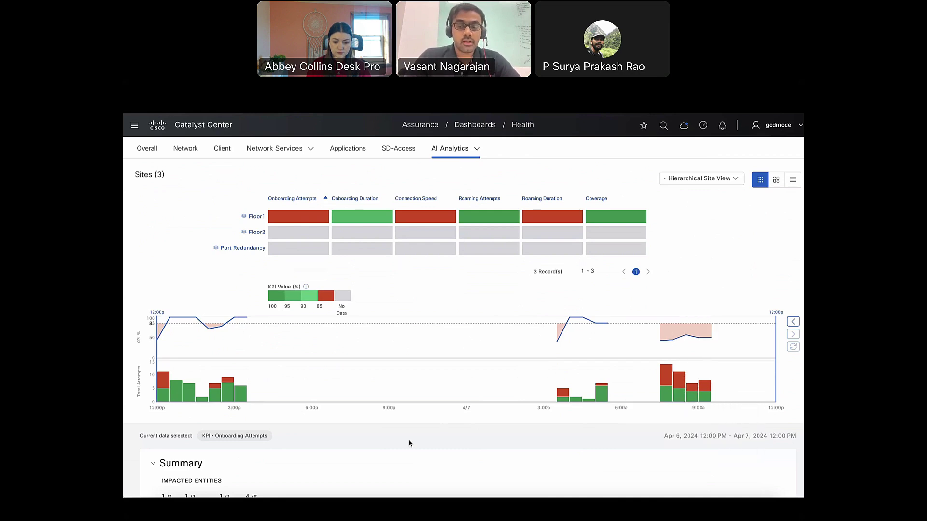
Open the top failure categories insight from Building 14's onboarding summary and filter the failed attempts to the AUTH category
scroll(409, 443, "down", 3)
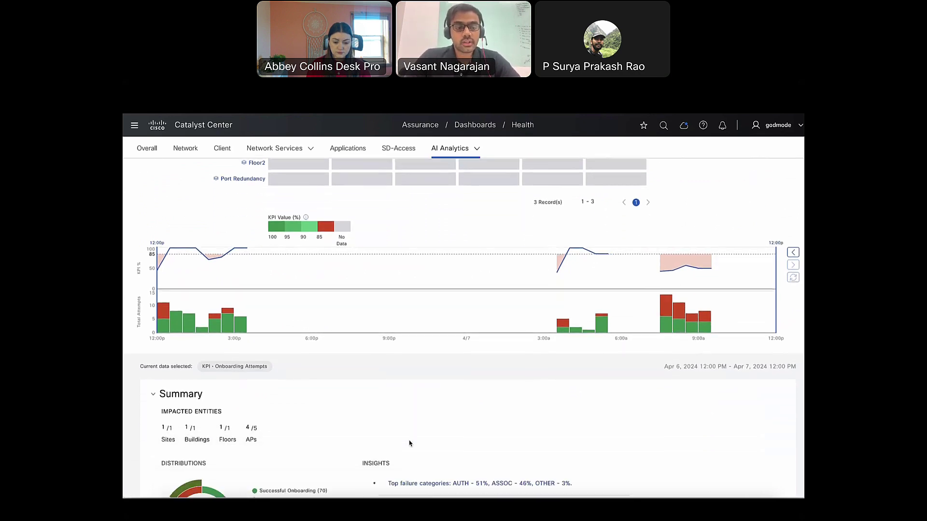
scroll(409, 443, "down", 2)
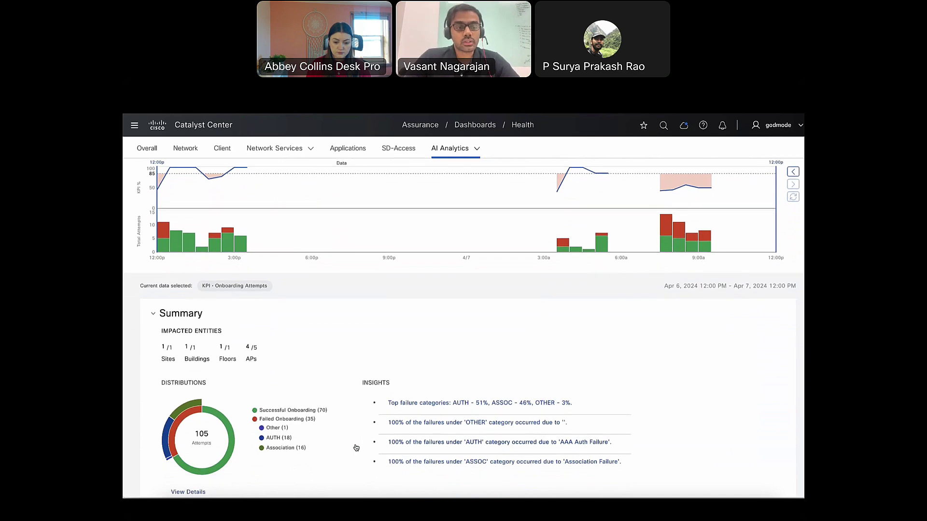
scroll(354, 449, "down", 1)
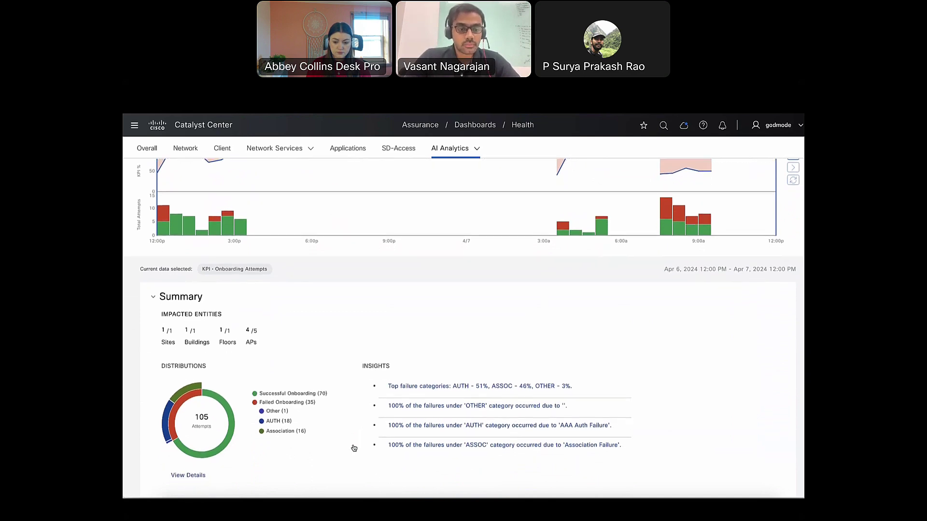
scroll(354, 449, "down", 1)
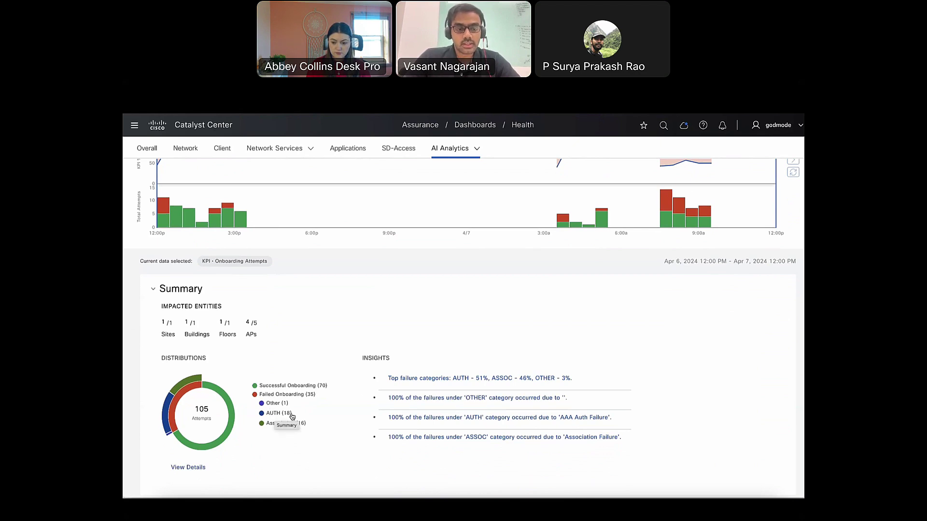
left_click(434, 380)
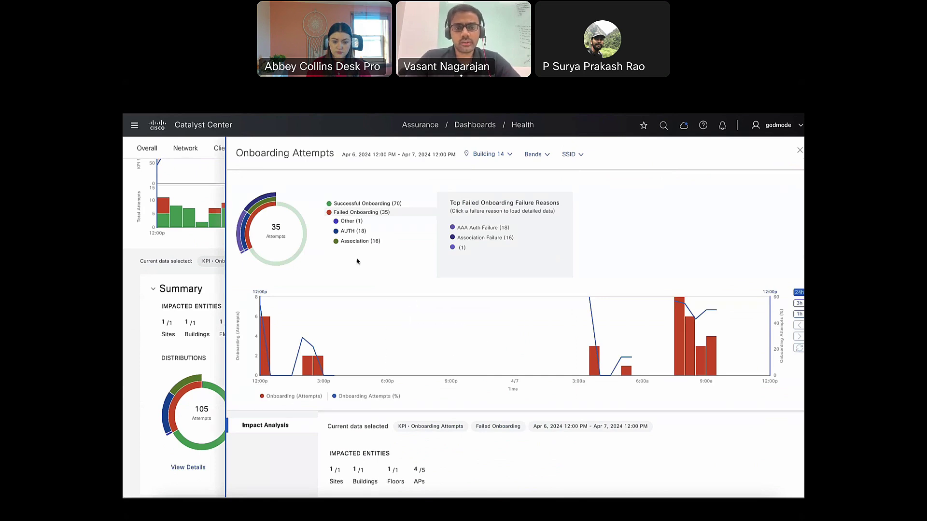
left_click(357, 233)
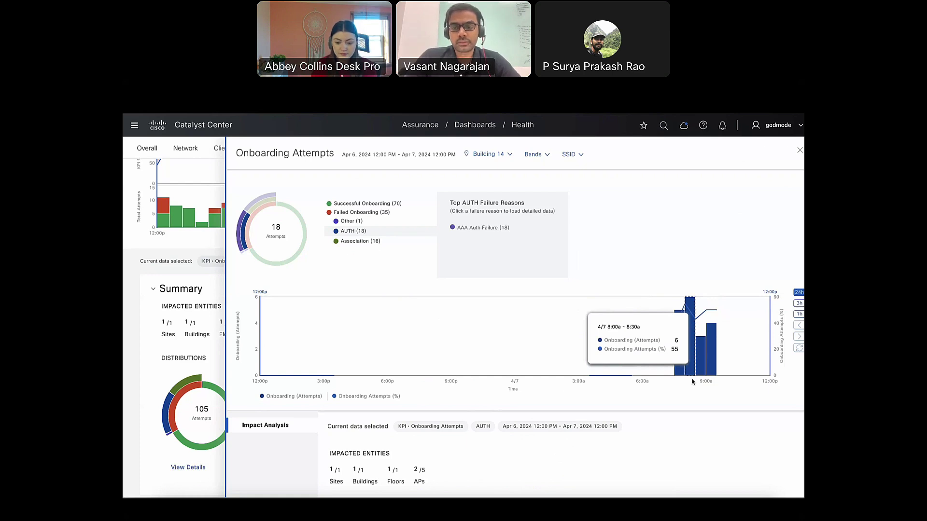
scroll(692, 381, "down", 3)
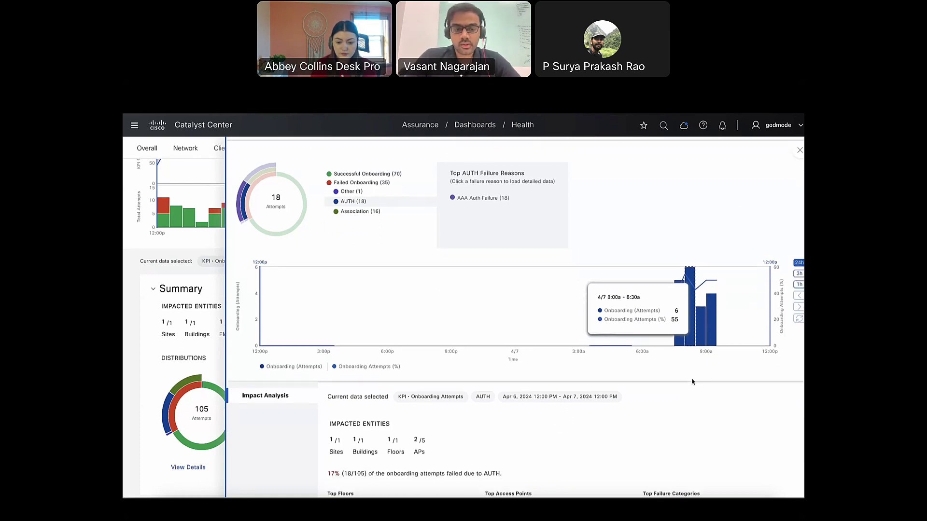
Examine the AUTH impact analysis for Building 14, covering impacted entities, top access points, failure reasons, SSIDs, bands, VLANs and the AP bubble chart
scroll(692, 382, "down", 1)
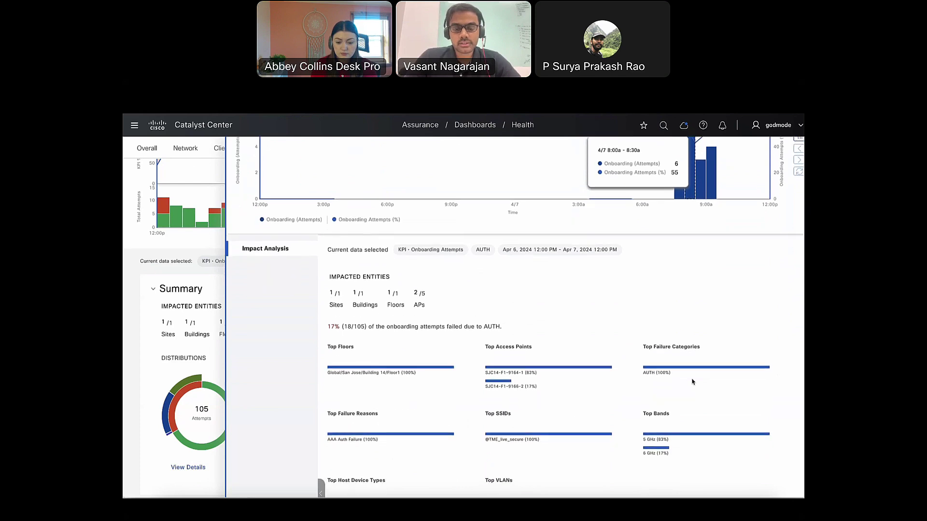
scroll(692, 382, "down", 1)
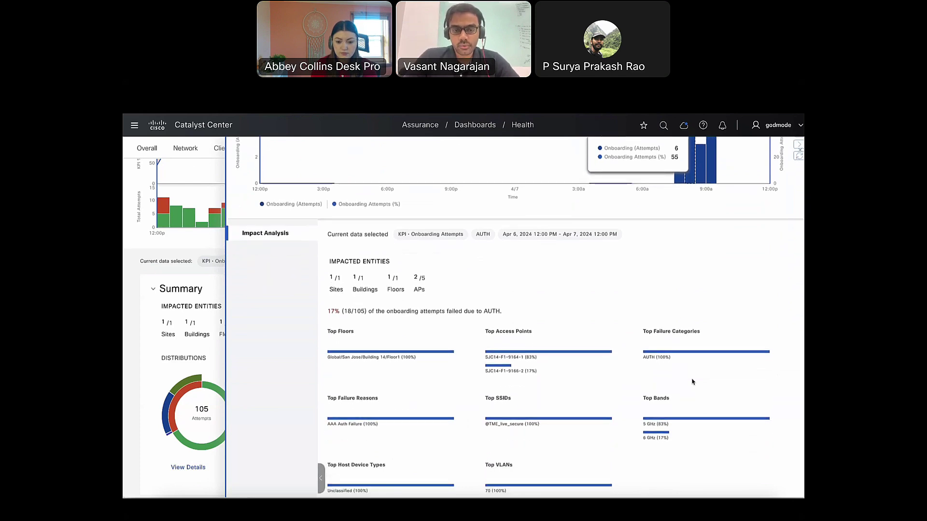
scroll(692, 382, "down", 1)
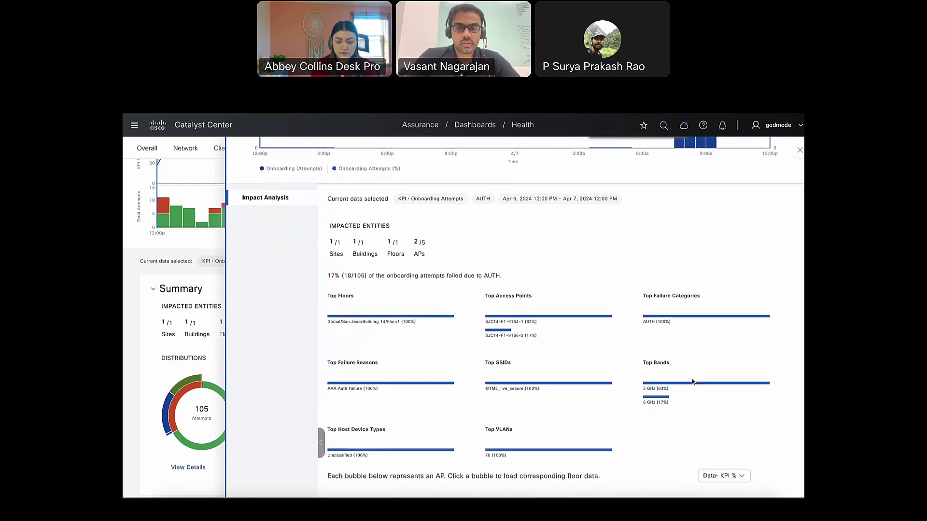
scroll(692, 382, "down", 1)
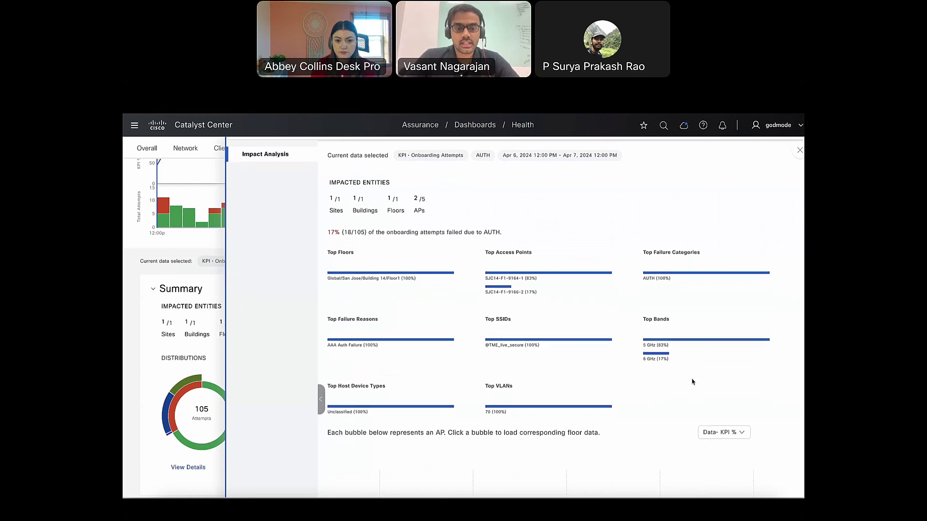
scroll(692, 382, "down", 1)
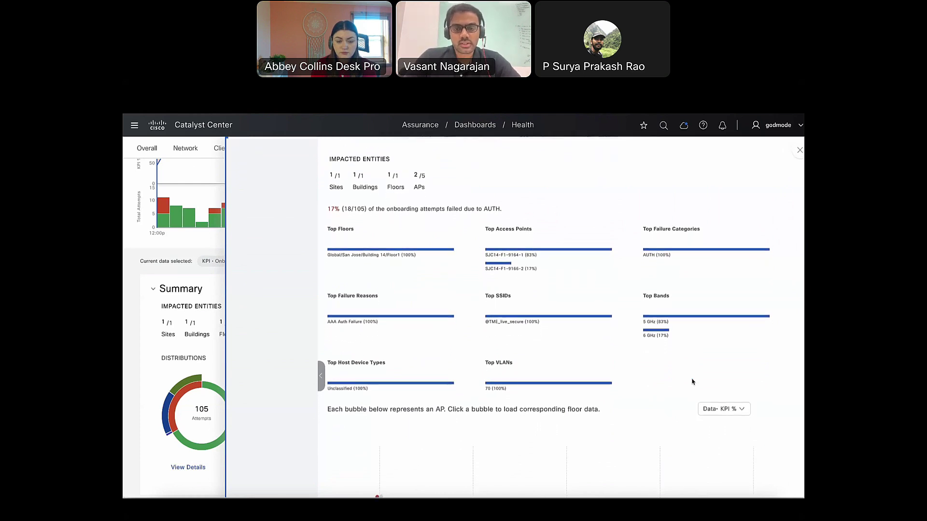
scroll(693, 382, "down", 3)
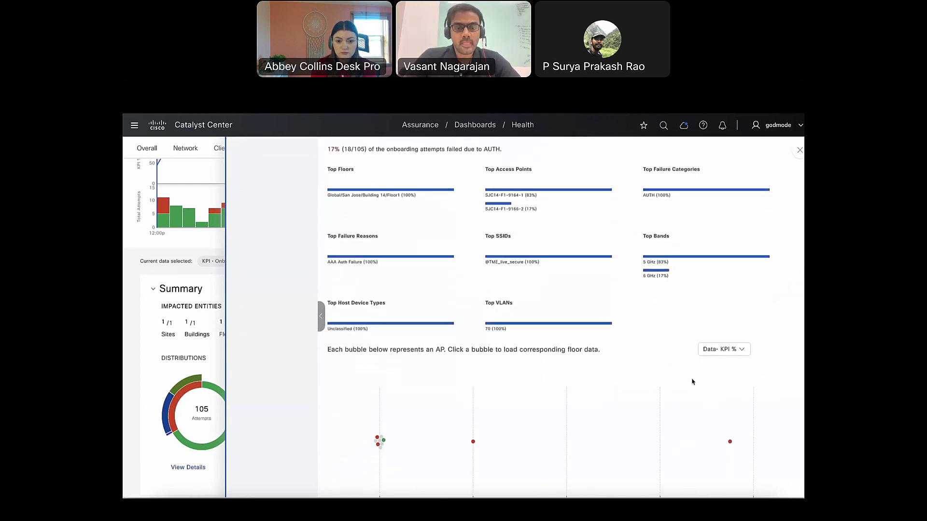
scroll(692, 382, "down", 2)
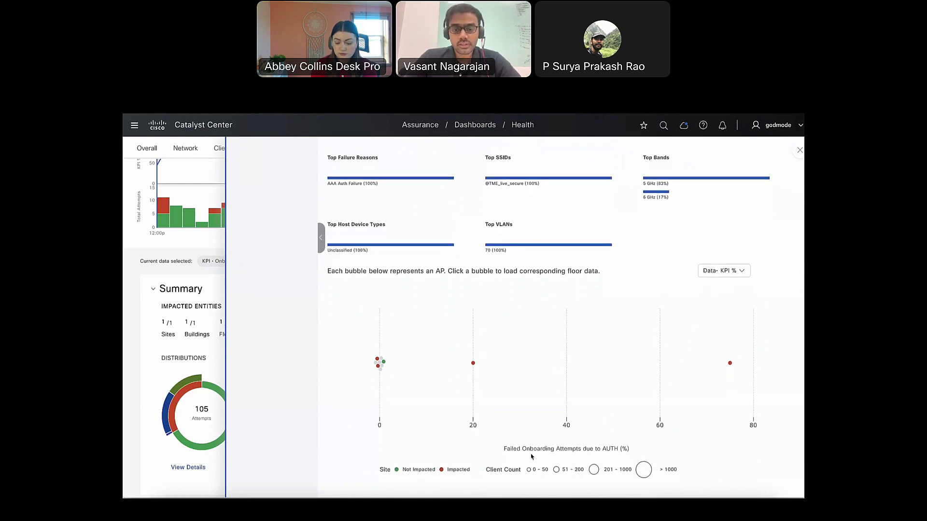
Load the floor data for the impacted AP bubble at 20% failed attempts and review Building 14's access point success and failure percentages and floor map
left_click(473, 364)
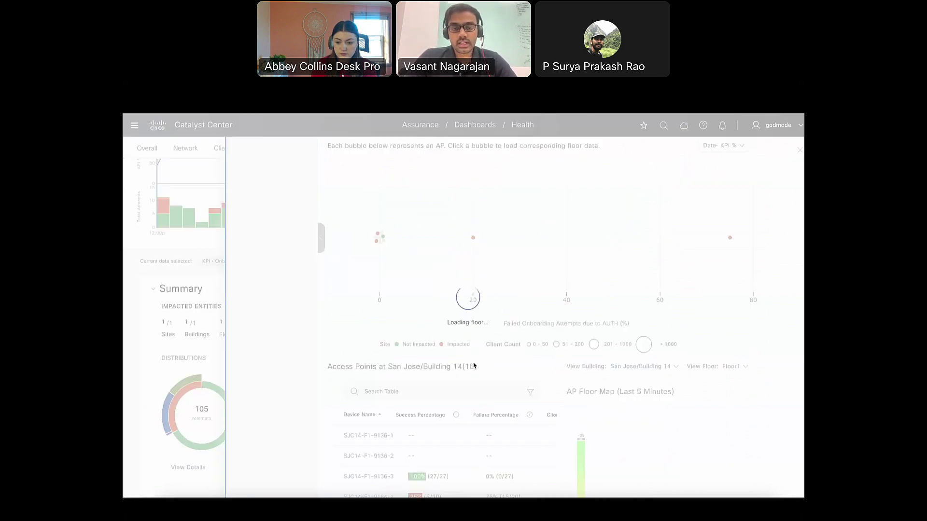
scroll(473, 362, "down", 3)
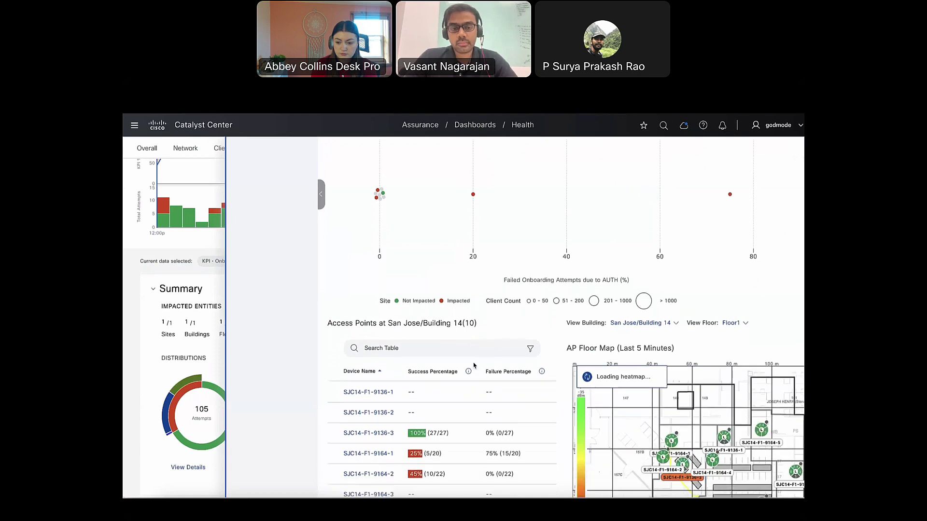
scroll(473, 365, "down", 2)
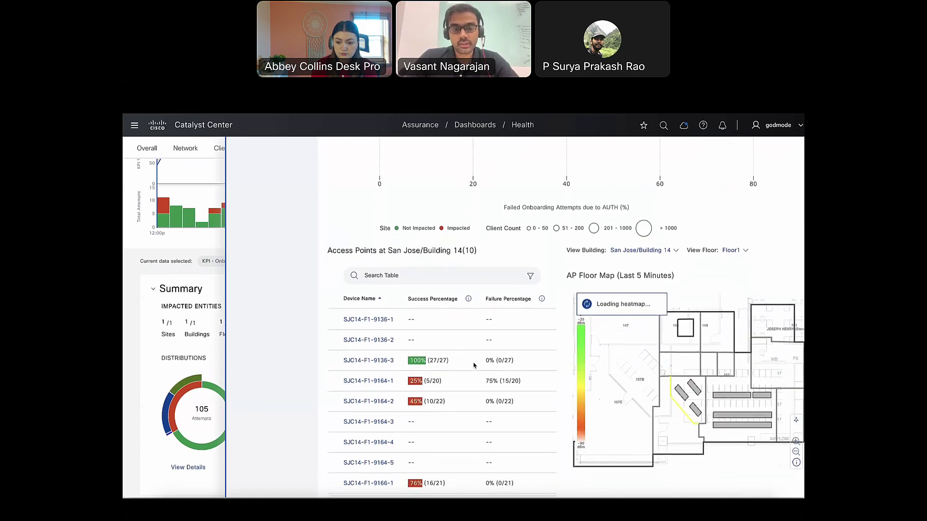
scroll(473, 365, "down", 1)
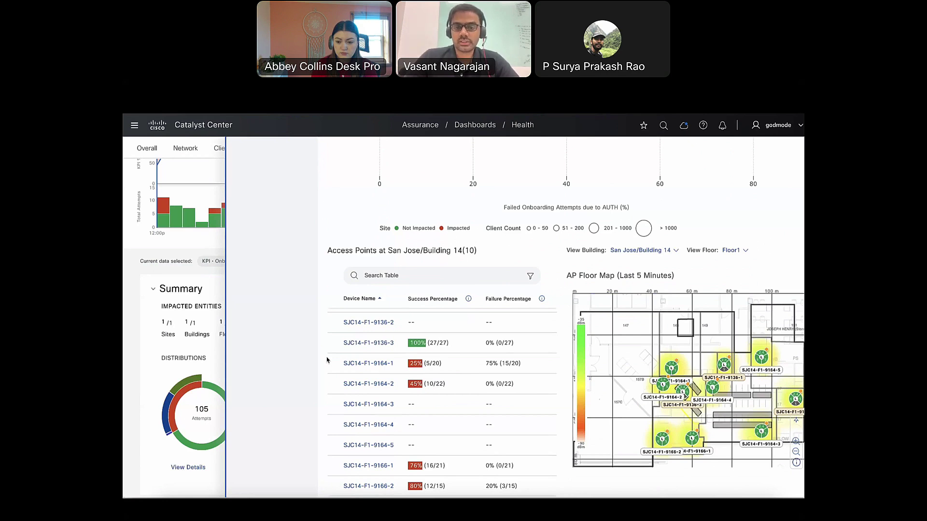
scroll(327, 361, "down", 1)
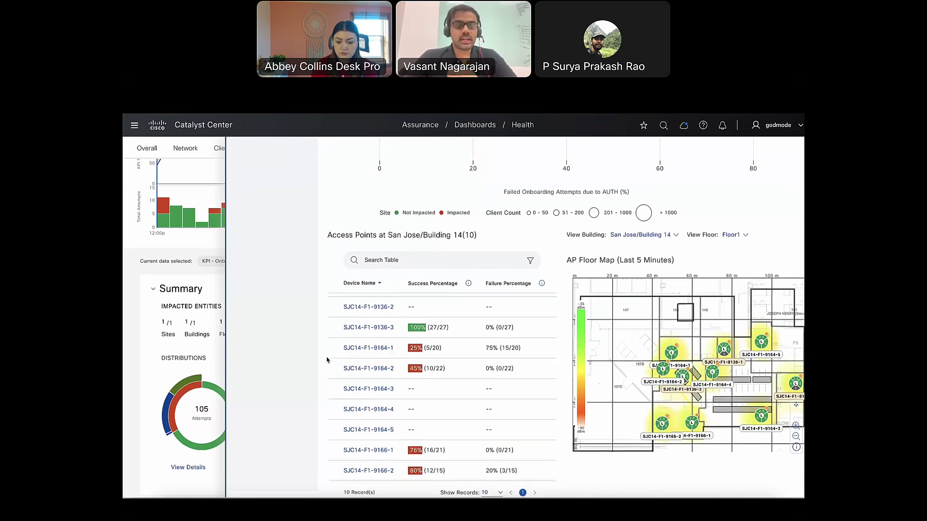
scroll(327, 360, "down", 1)
scroll(327, 360, "down", 1)
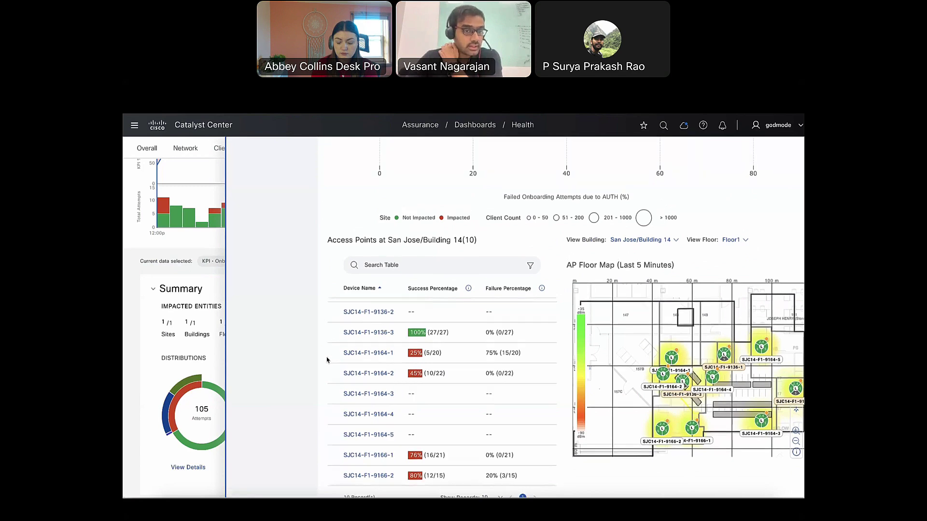